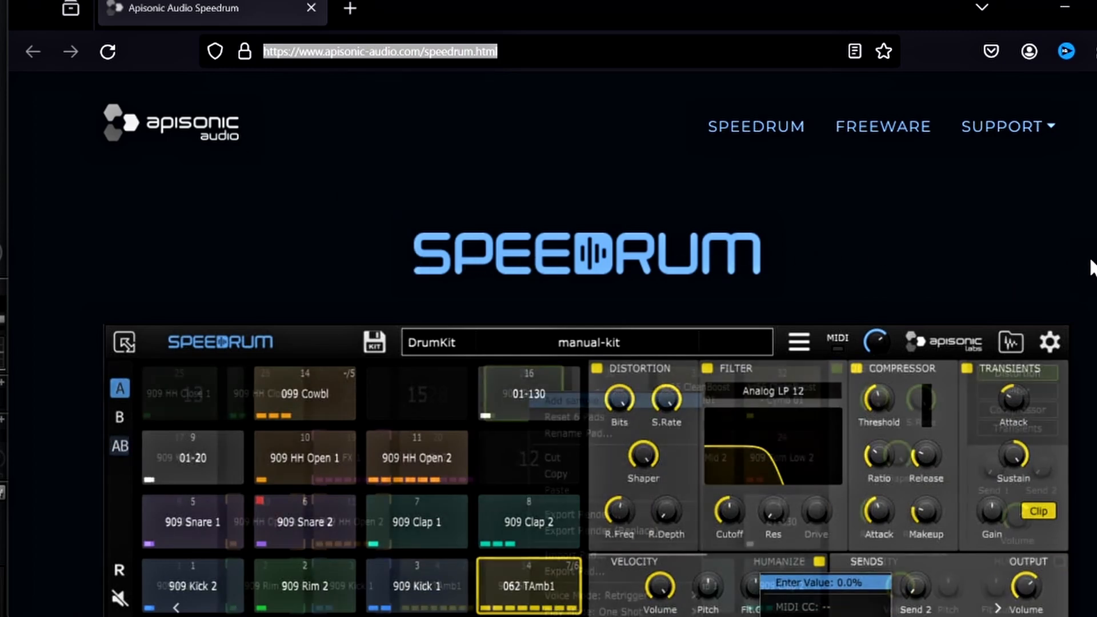
# Step: Examine the features described on the Speedrum product page, including pad layouts, effects, sample layers, slicer, sends and browser
pyautogui.scroll(-7, 1056, 256)
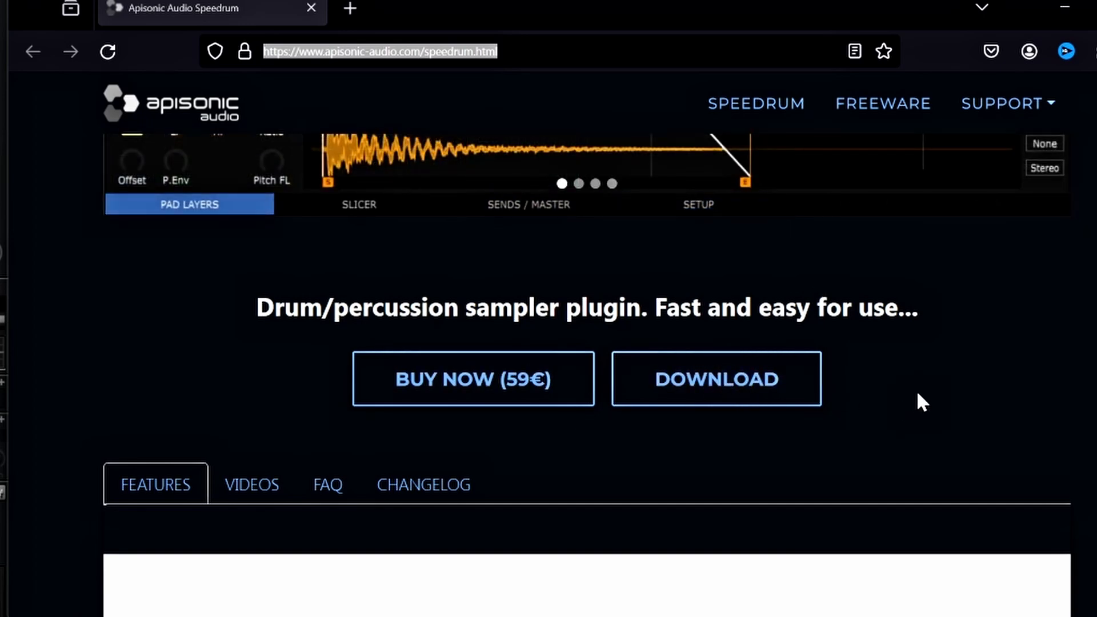
pyautogui.scroll(8, 1028, 393)
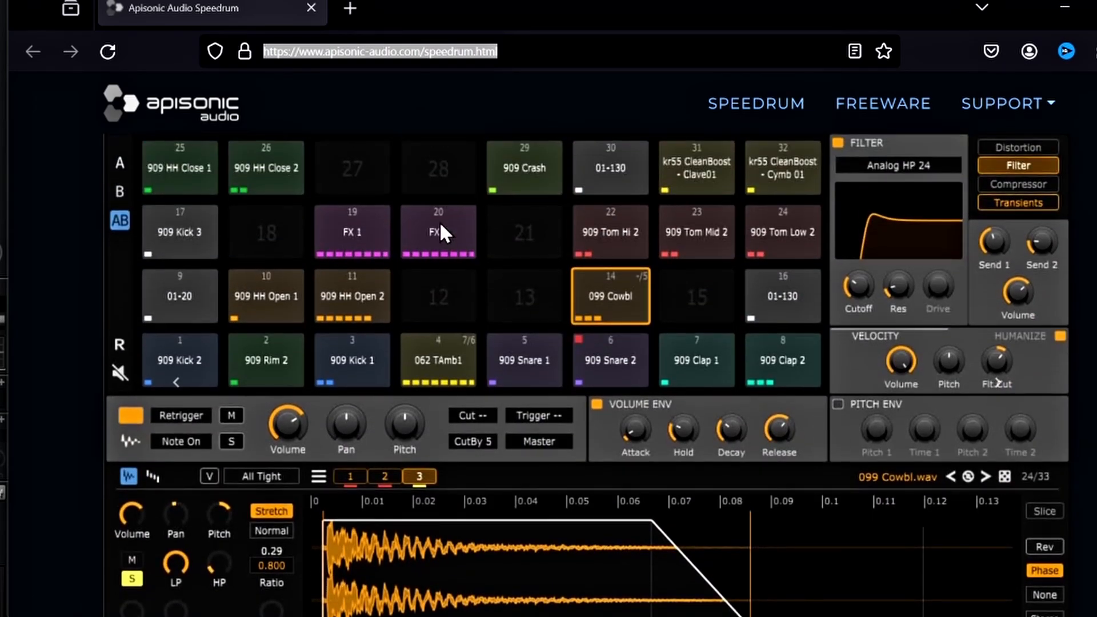
pyautogui.scroll(2, 868, 274)
pyautogui.scroll(-4, 755, 360)
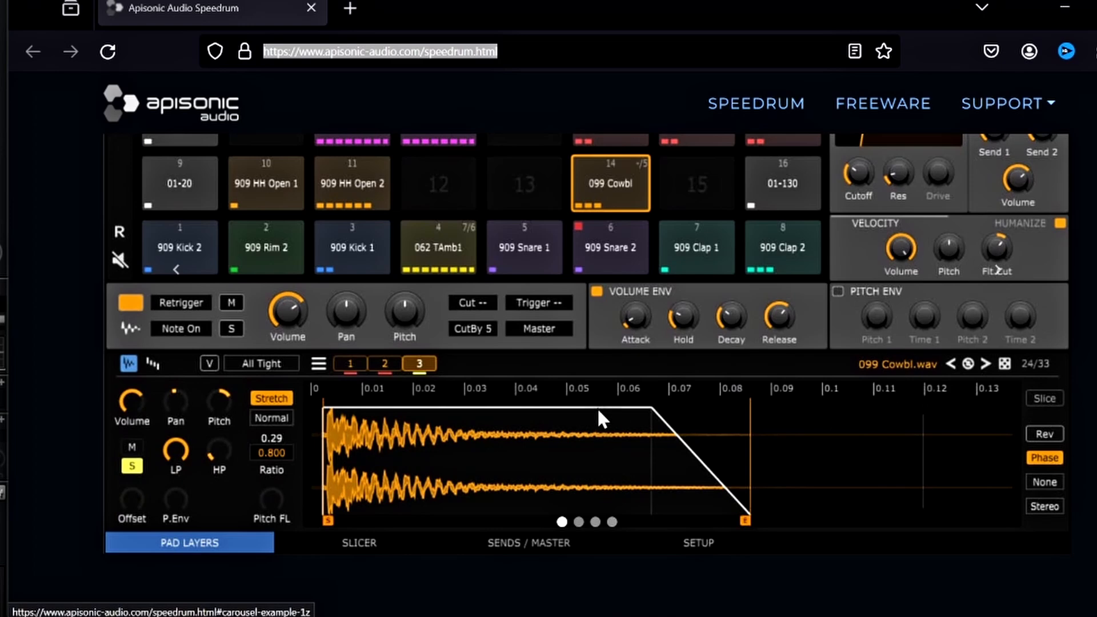
pyautogui.scroll(-3, 814, 352)
pyautogui.scroll(-14, 813, 352)
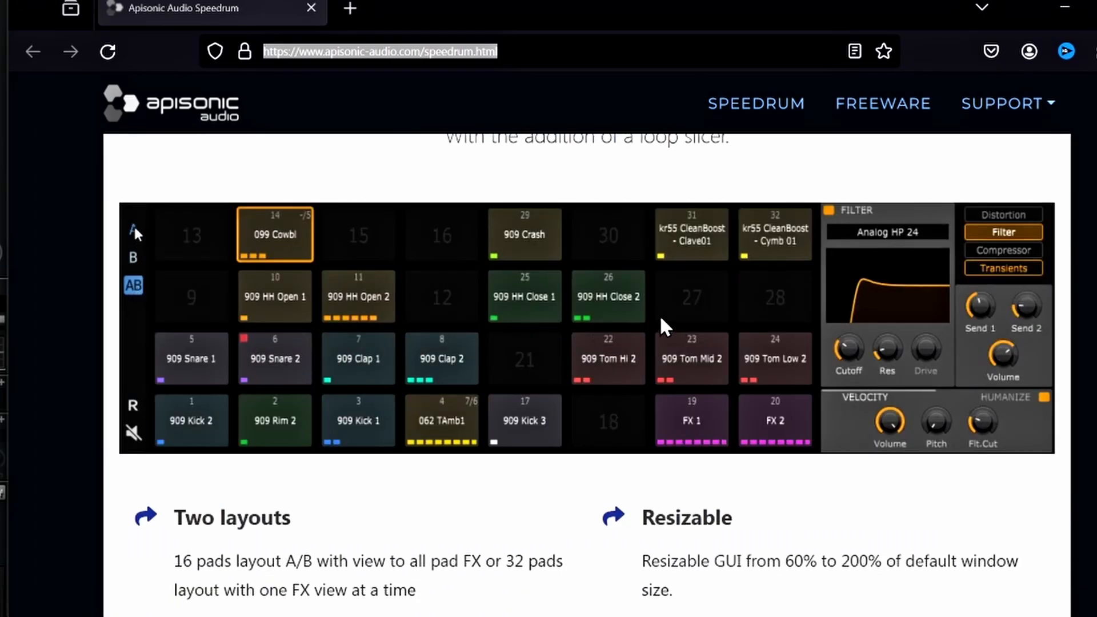
pyautogui.scroll(-8, 485, 301)
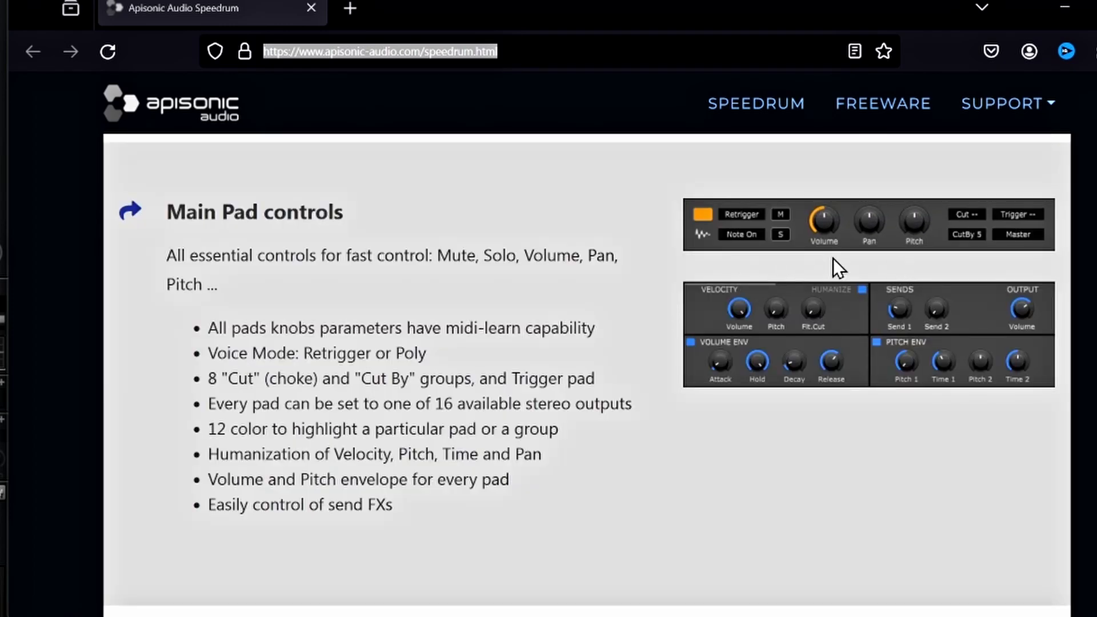
pyautogui.scroll(-6, 640, 351)
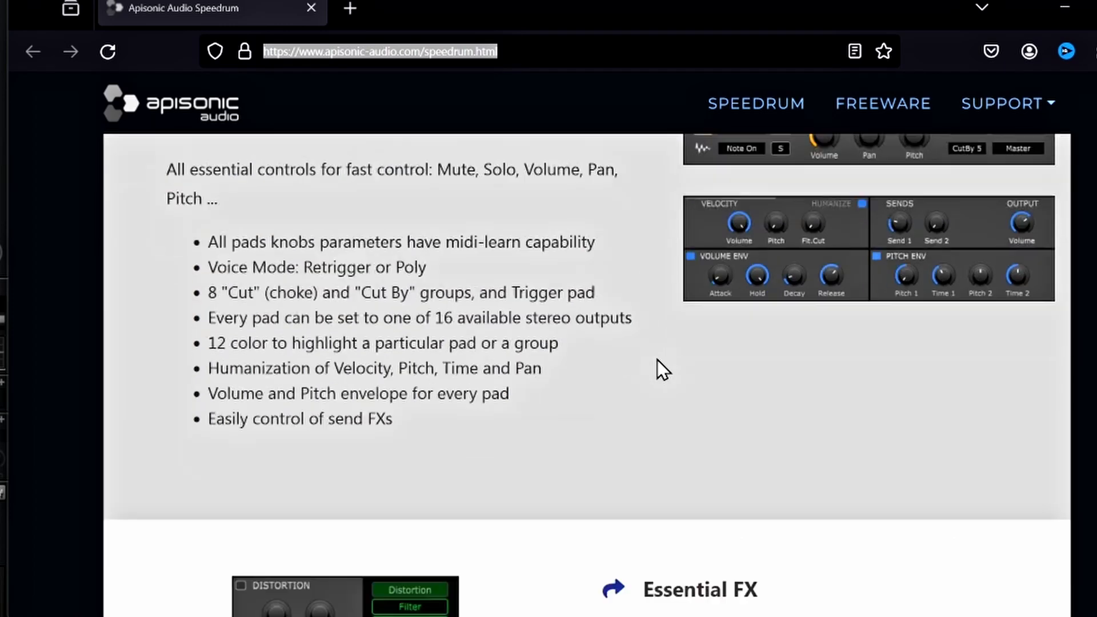
pyautogui.scroll(-2, 628, 354)
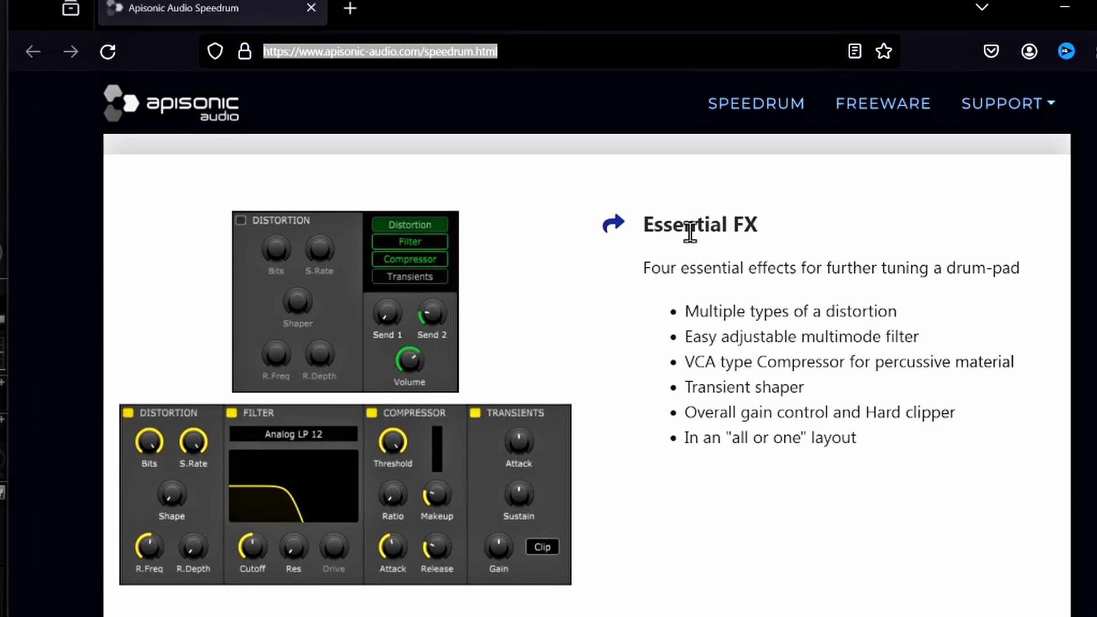
pyautogui.scroll(-4, 663, 331)
pyautogui.scroll(-4, 686, 340)
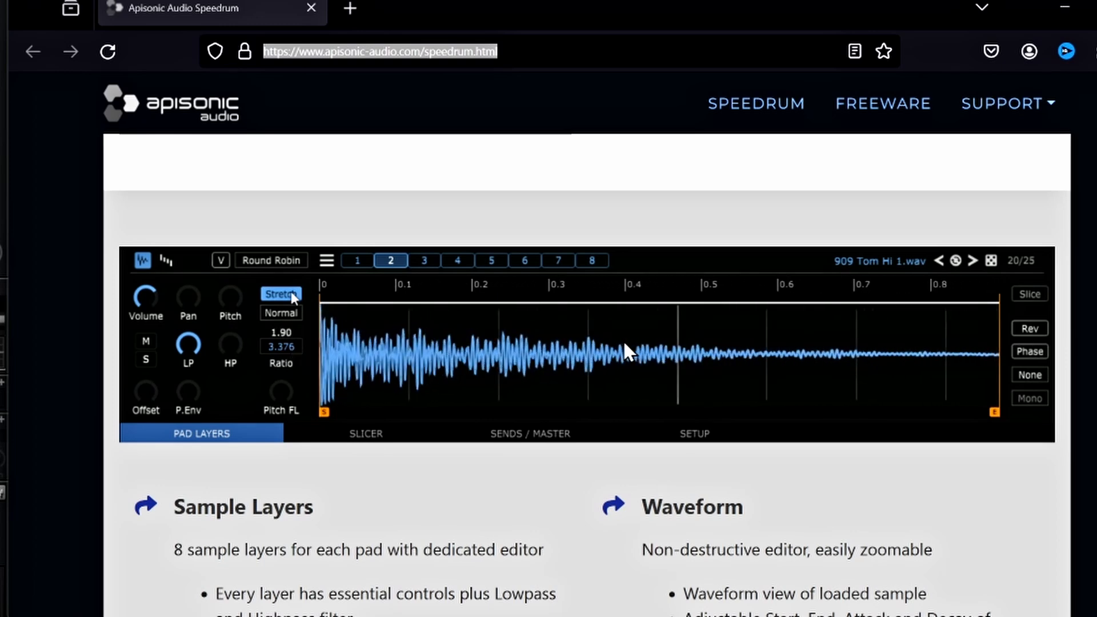
pyautogui.scroll(-10, 588, 347)
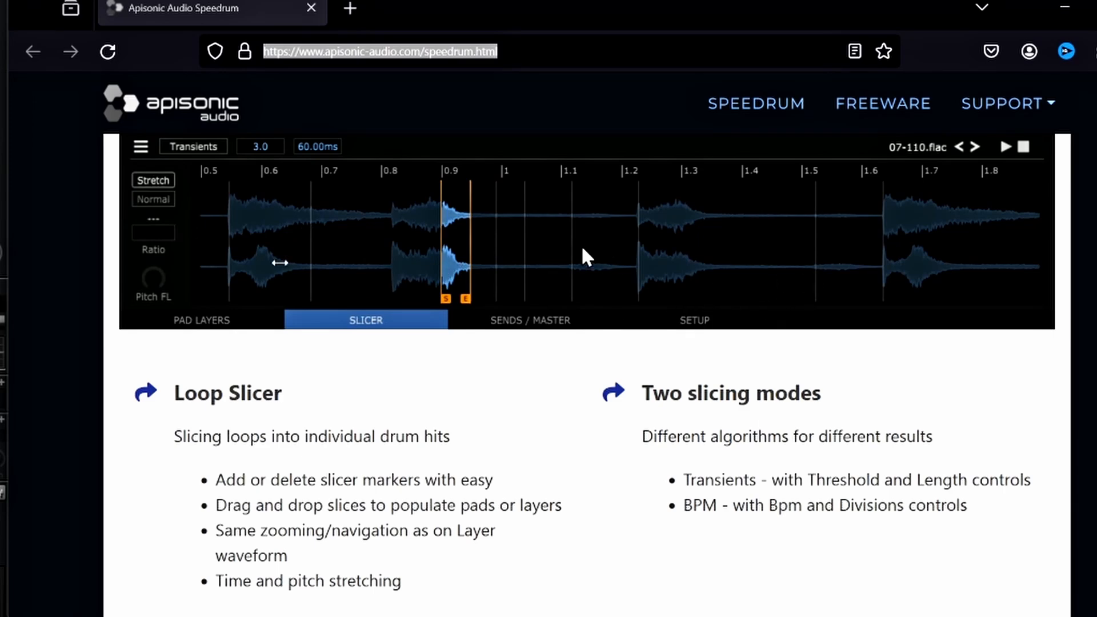
pyautogui.scroll(-7, 527, 288)
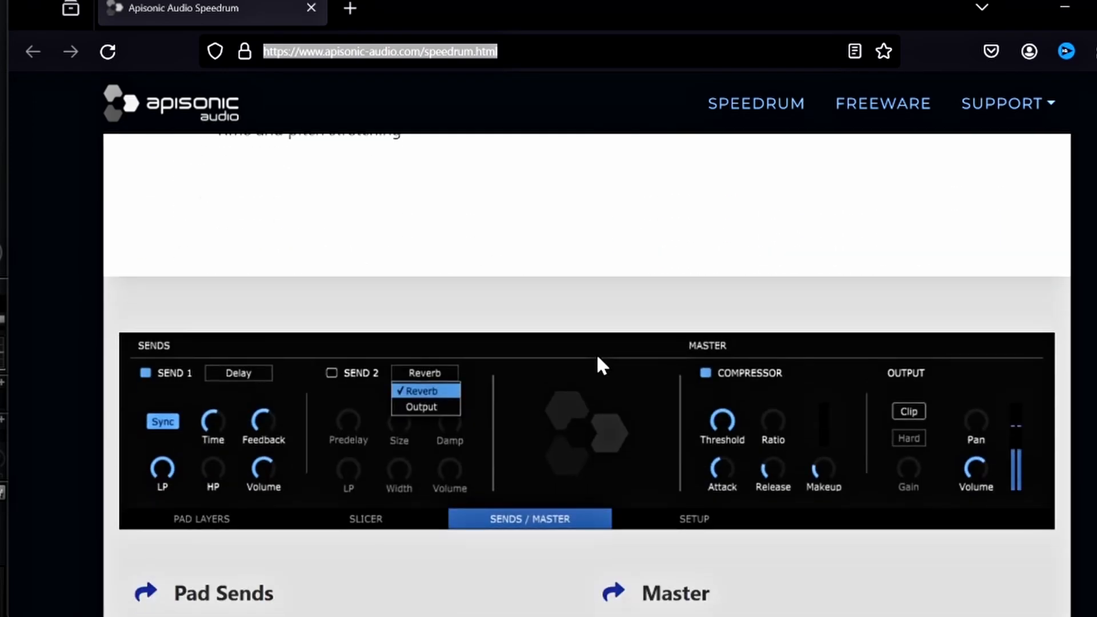
pyautogui.scroll(-10, 593, 355)
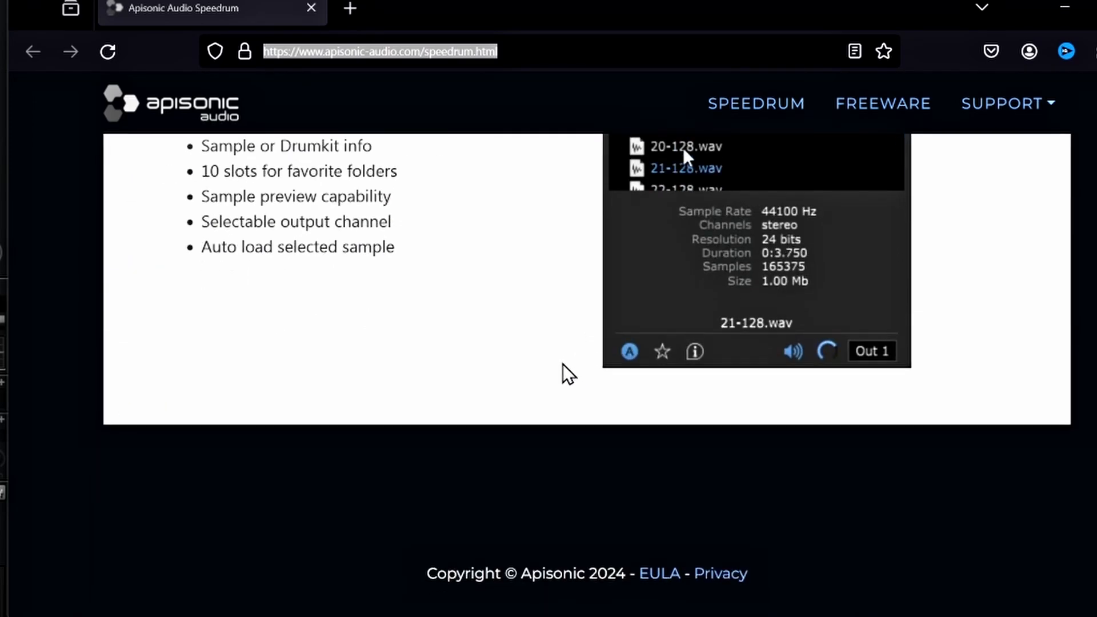
pyautogui.scroll(12, 566, 361)
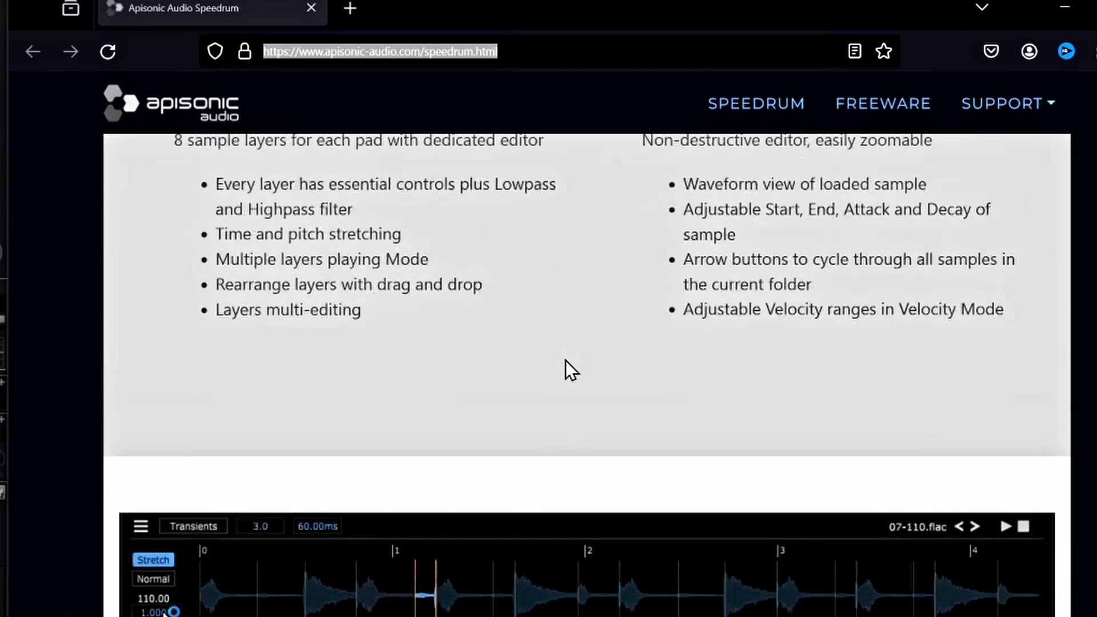
pyautogui.scroll(12, 566, 361)
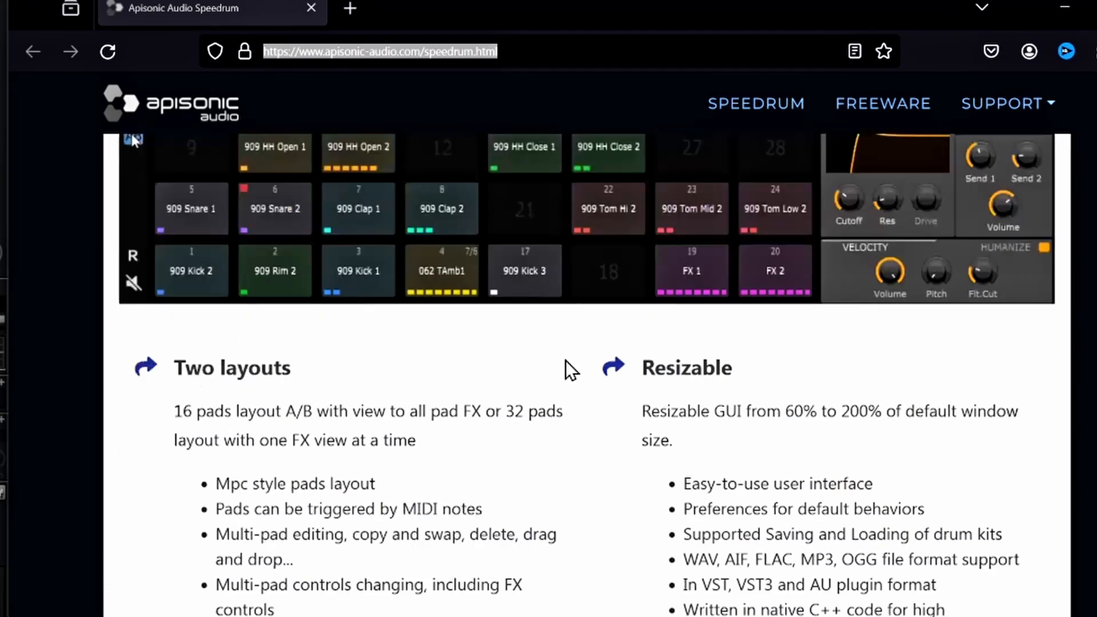
pyautogui.scroll(10, 564, 358)
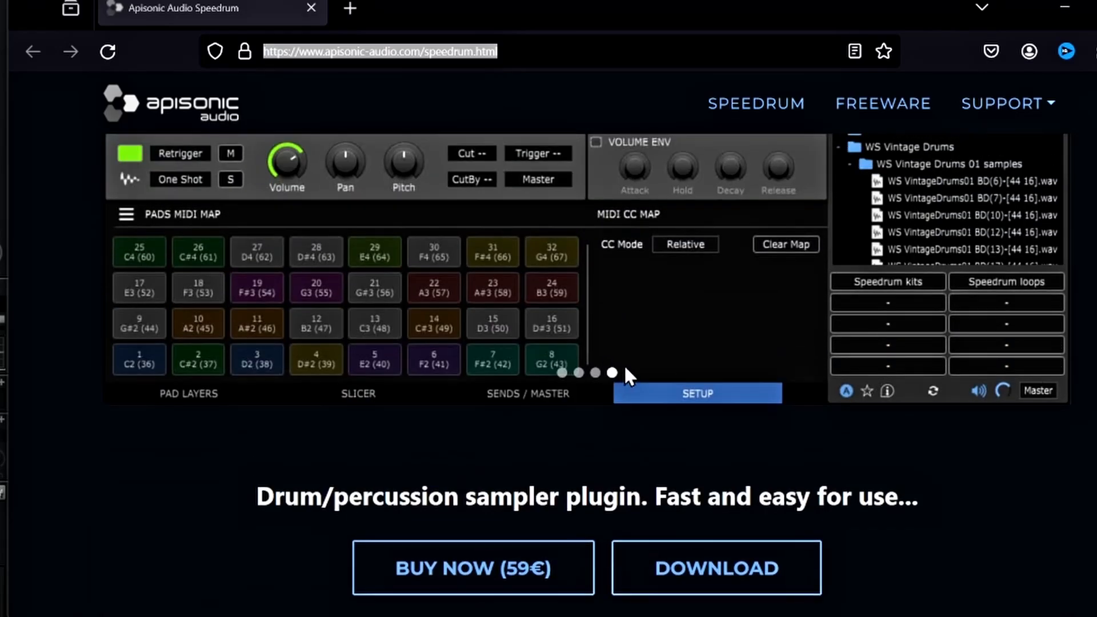
pyautogui.scroll(-4, 625, 366)
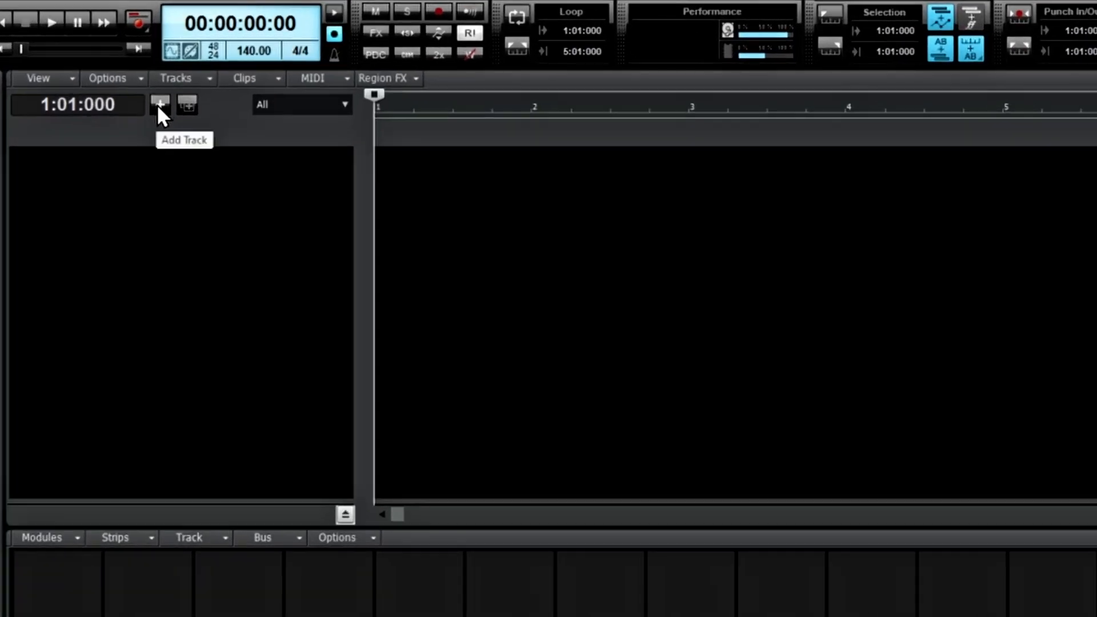
# Step: Add a Speedrum instrument to the project with its own folder and a separate instrument track per output
pyautogui.click(308, 64)
pyautogui.click(389, 21)
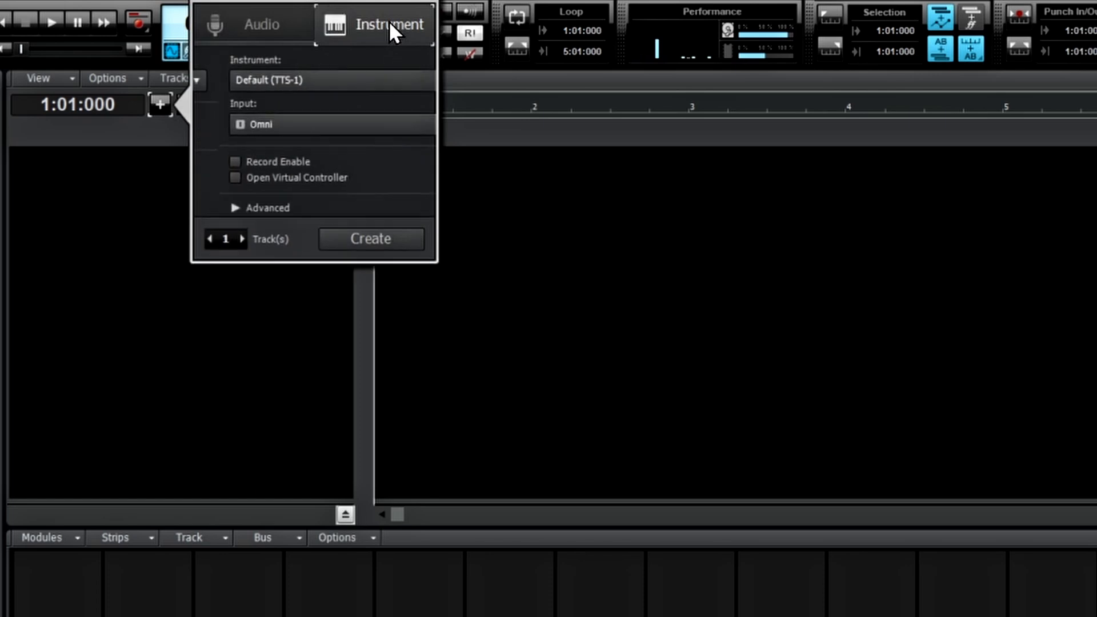
pyautogui.click(363, 84)
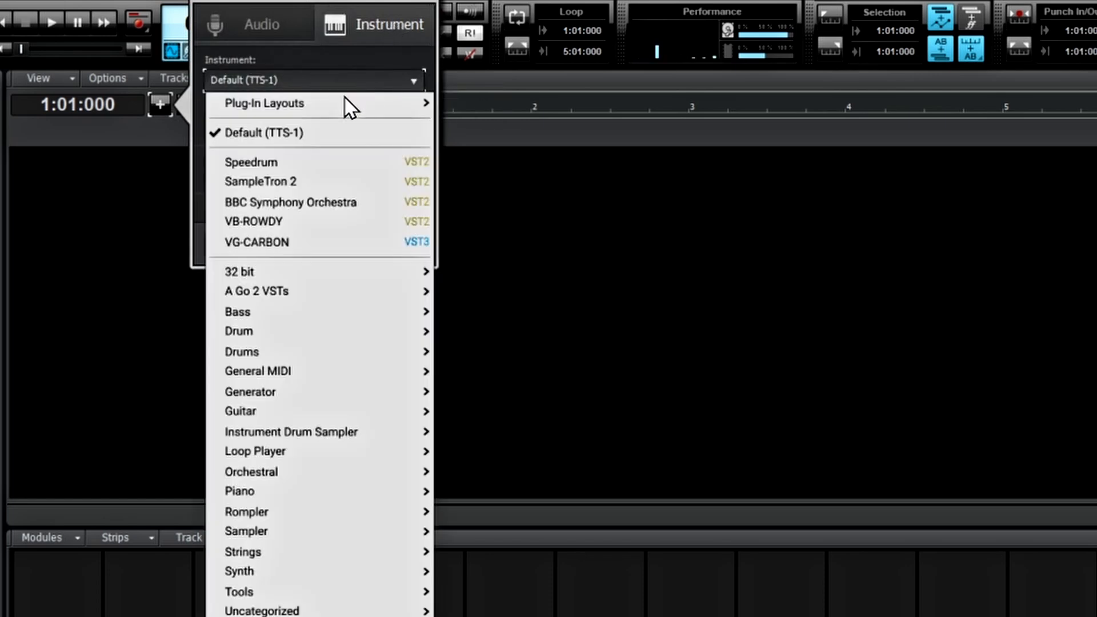
pyautogui.click(249, 163)
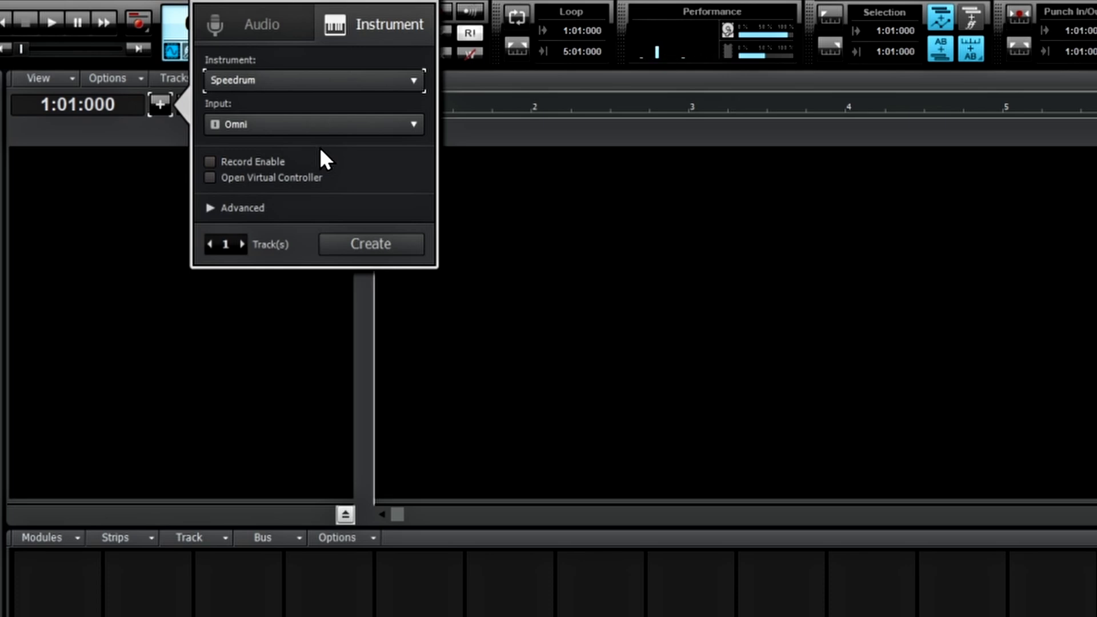
pyautogui.click(209, 207)
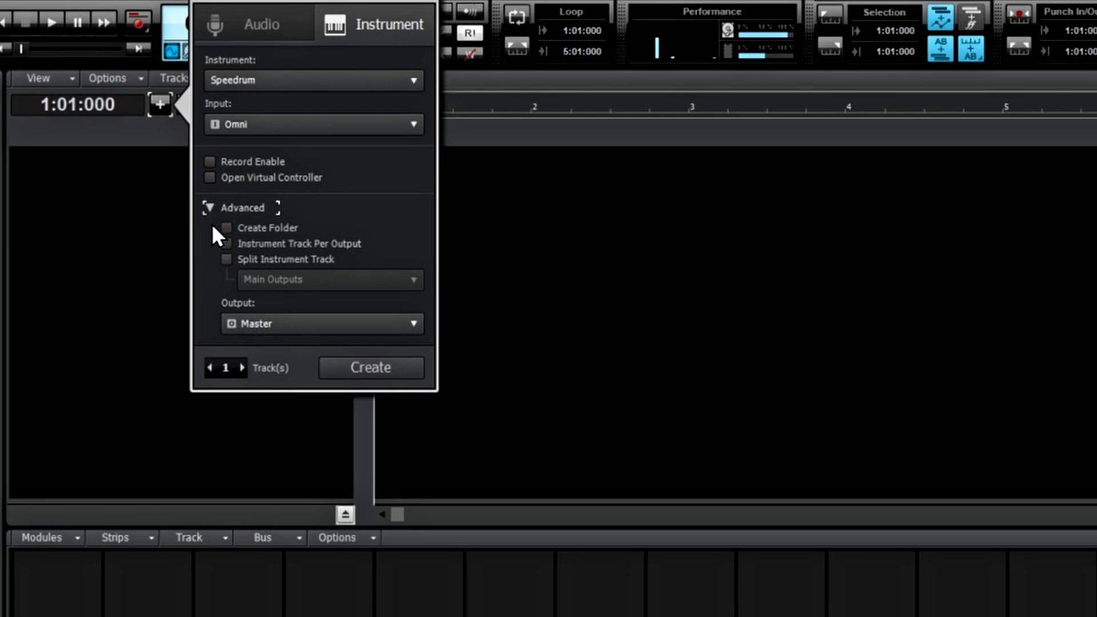
pyautogui.click(225, 228)
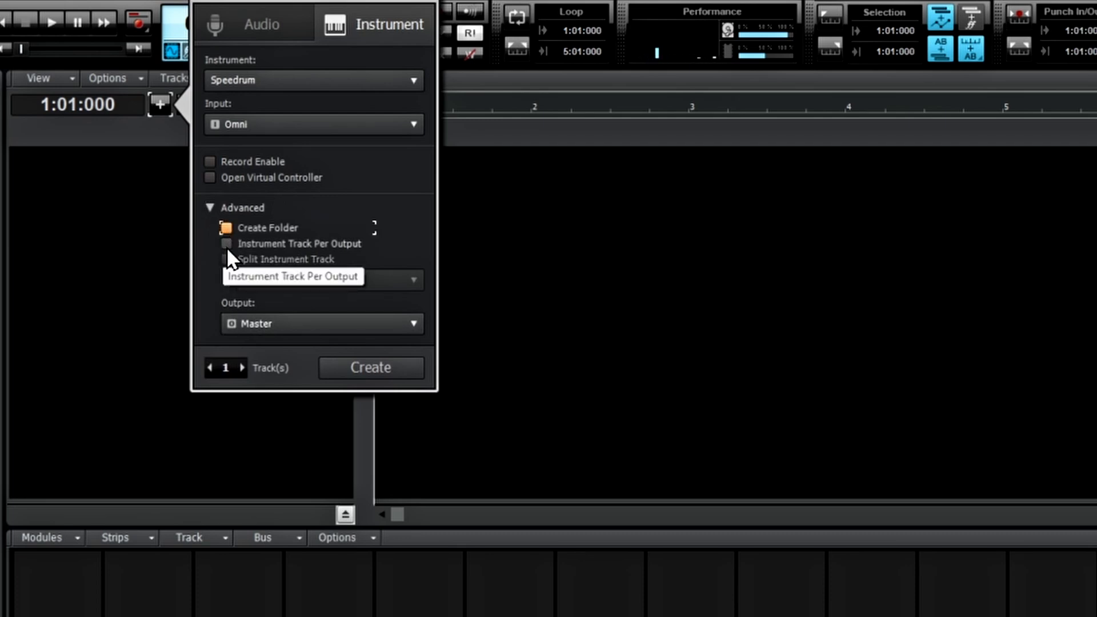
pyautogui.click(226, 244)
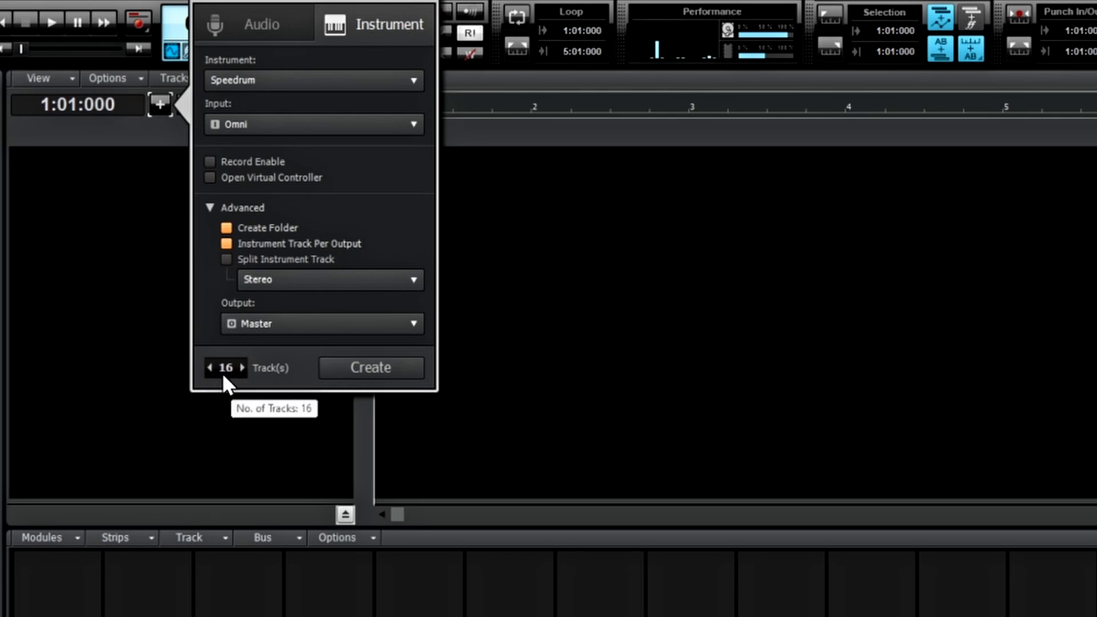
pyautogui.click(392, 367)
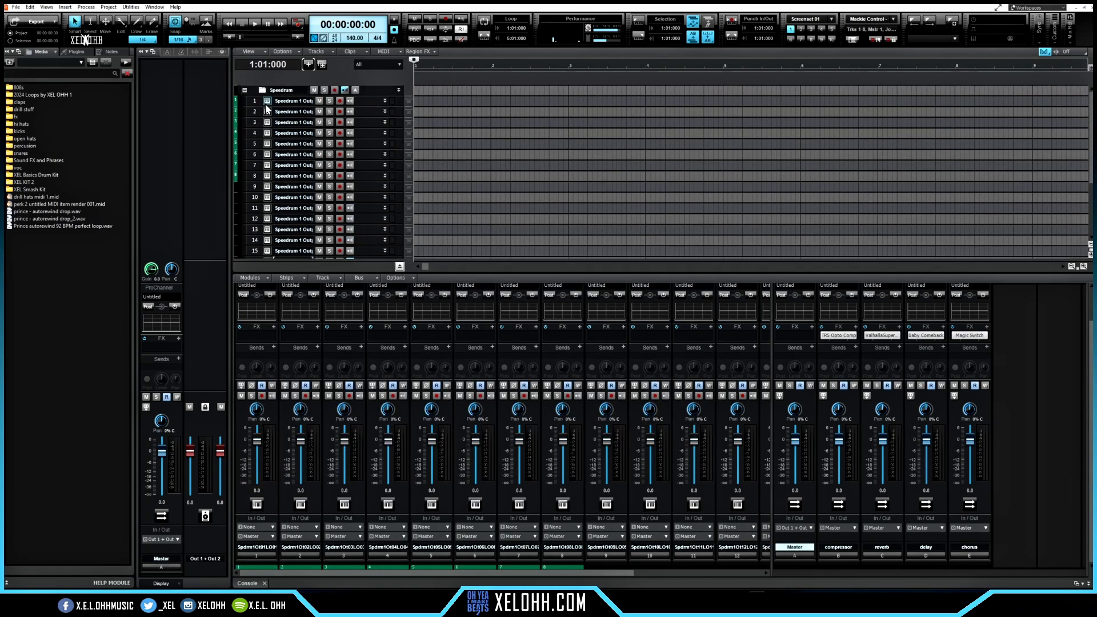
# Step: Open the Speedrum plugin from the first track, move its window over the workspace, and continue in demo mode
pyautogui.click(266, 102)
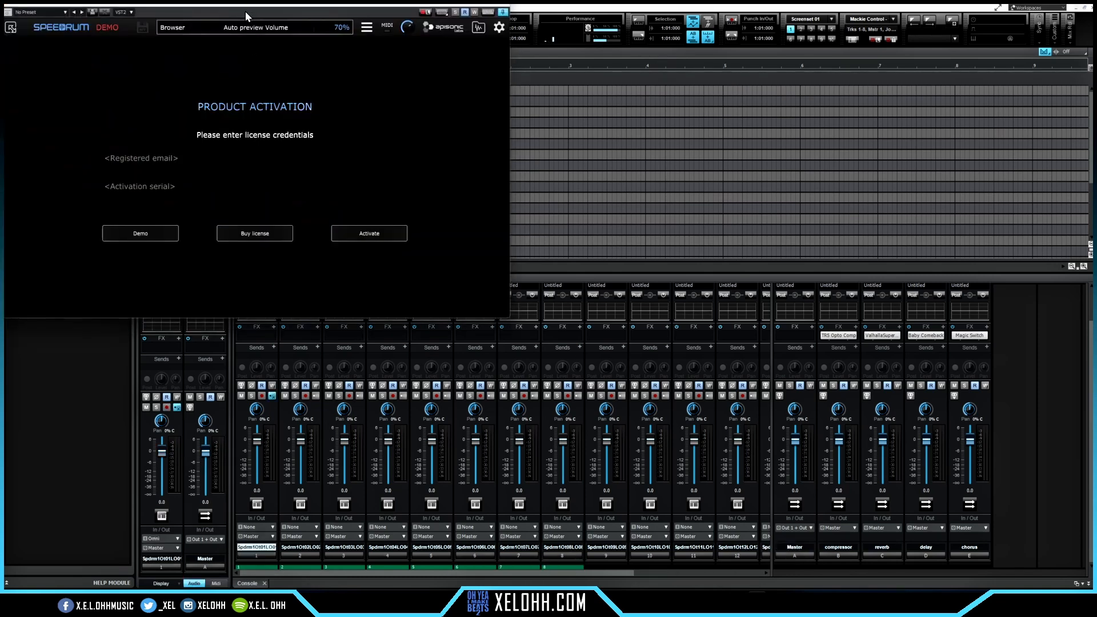
pyautogui.moveTo(242, 9); pyautogui.dragTo(516, 122)
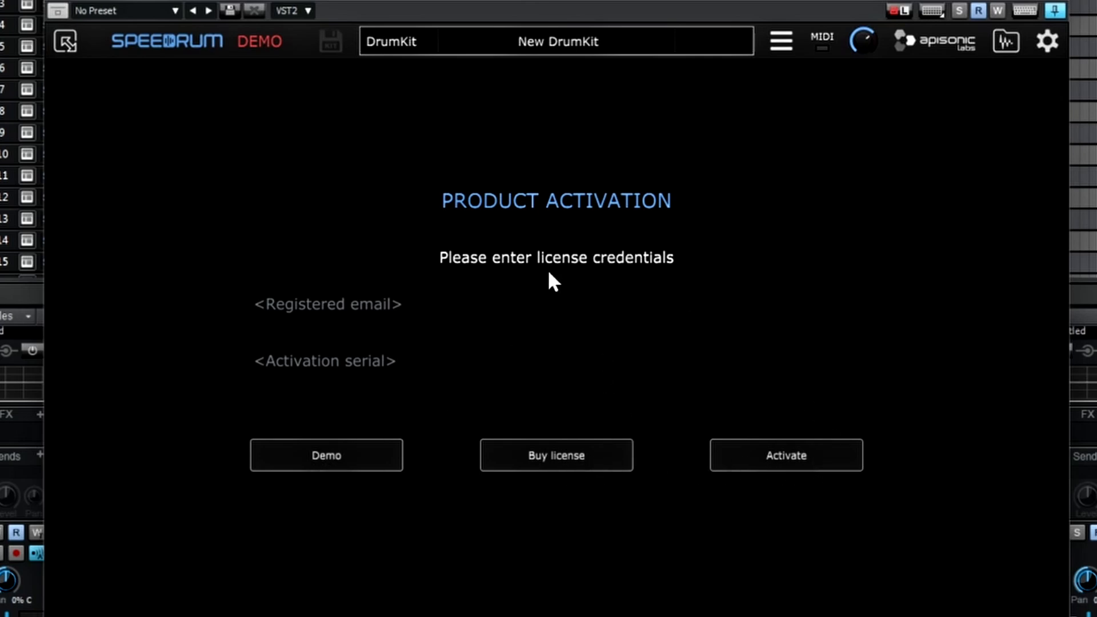
pyautogui.click(310, 456)
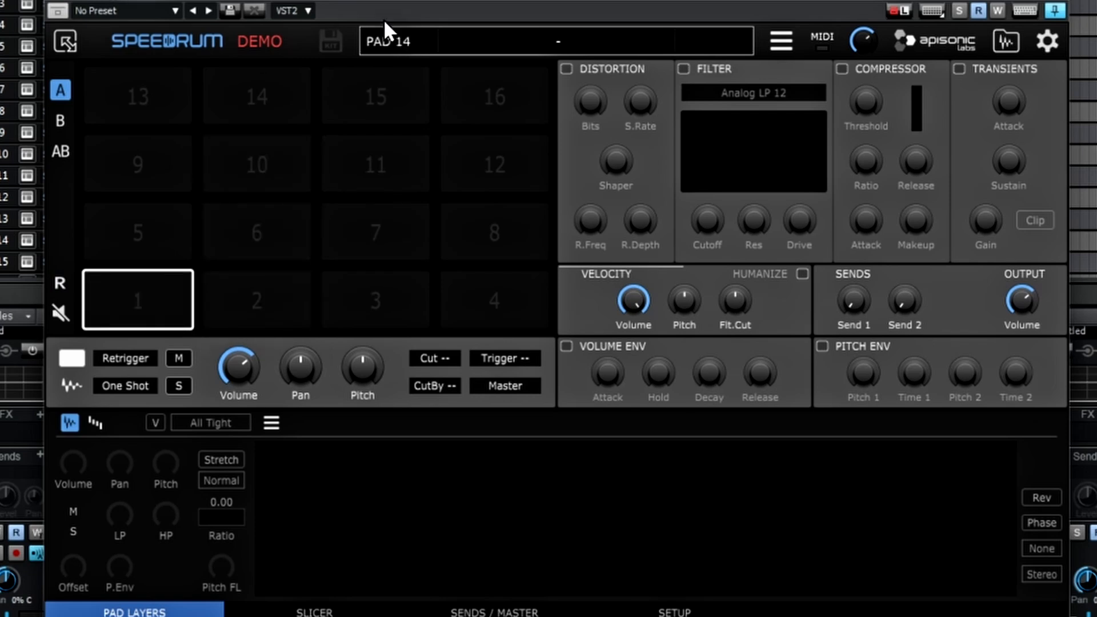
pyautogui.click(66, 39)
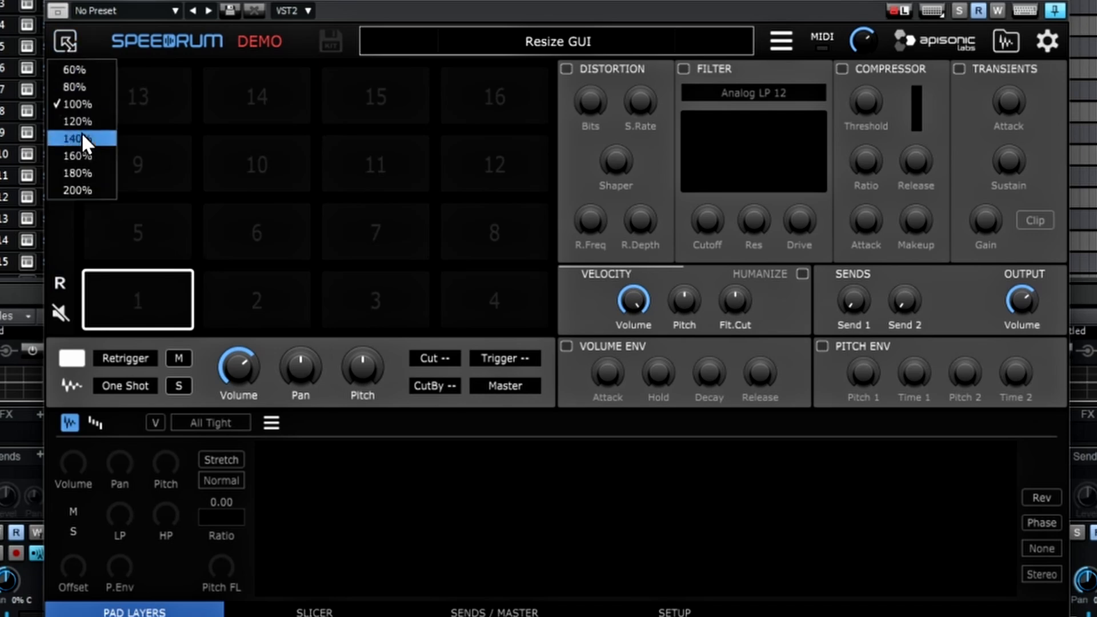
pyautogui.click(67, 39)
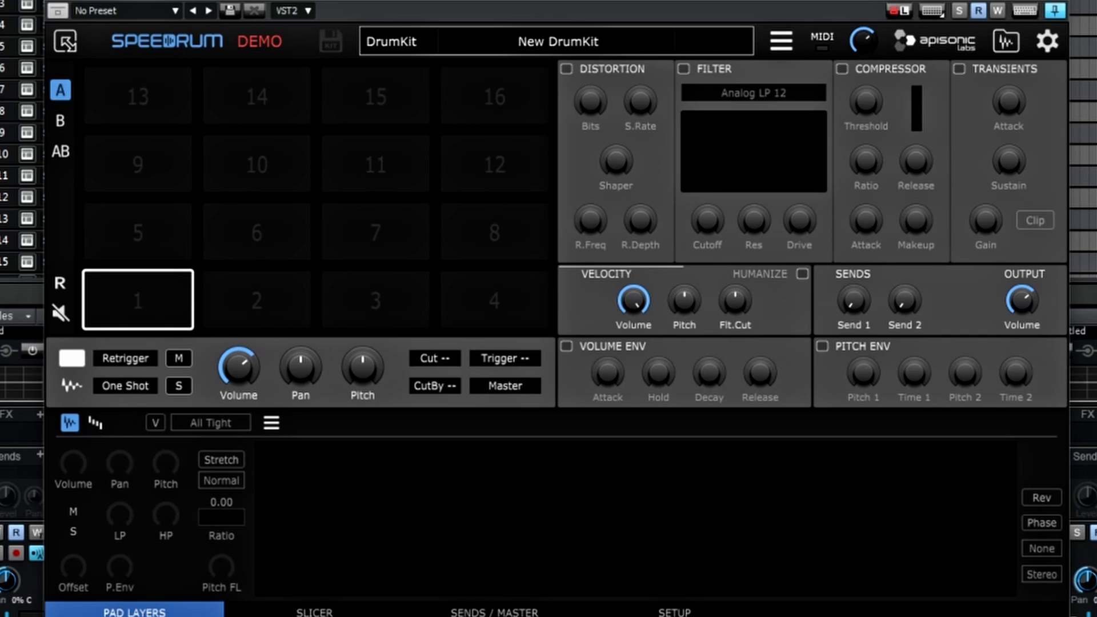
# Step: Load the X Kick Bio Polar sample onto pad 1 and audition it
pyautogui.moveTo(33, 145); pyautogui.dragTo(121, 306)
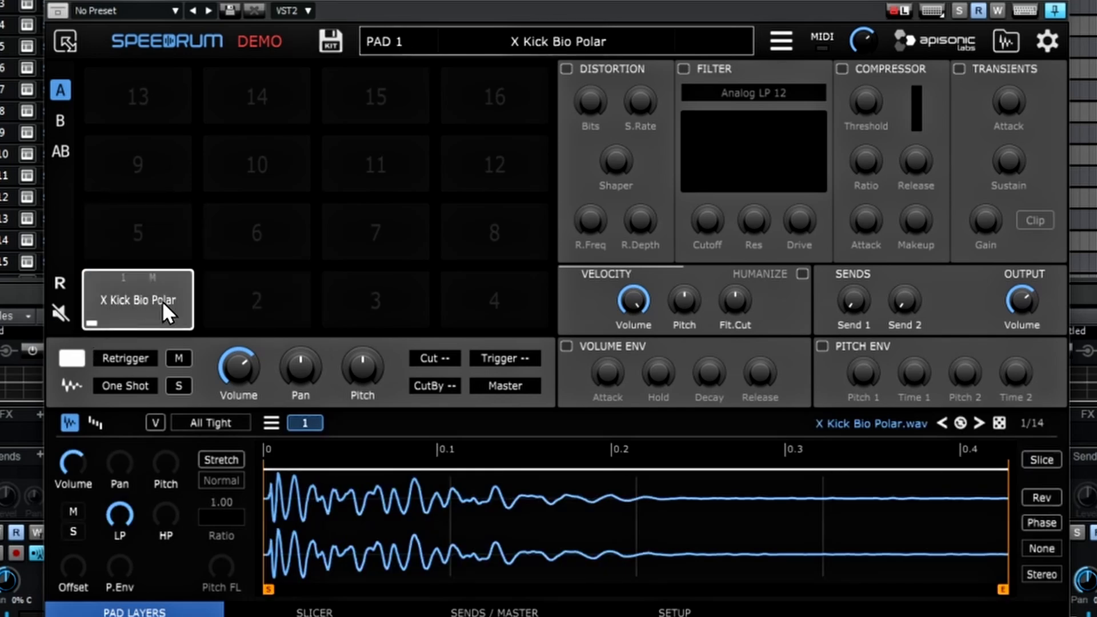
pyautogui.click(133, 290)
pyautogui.click(138, 286)
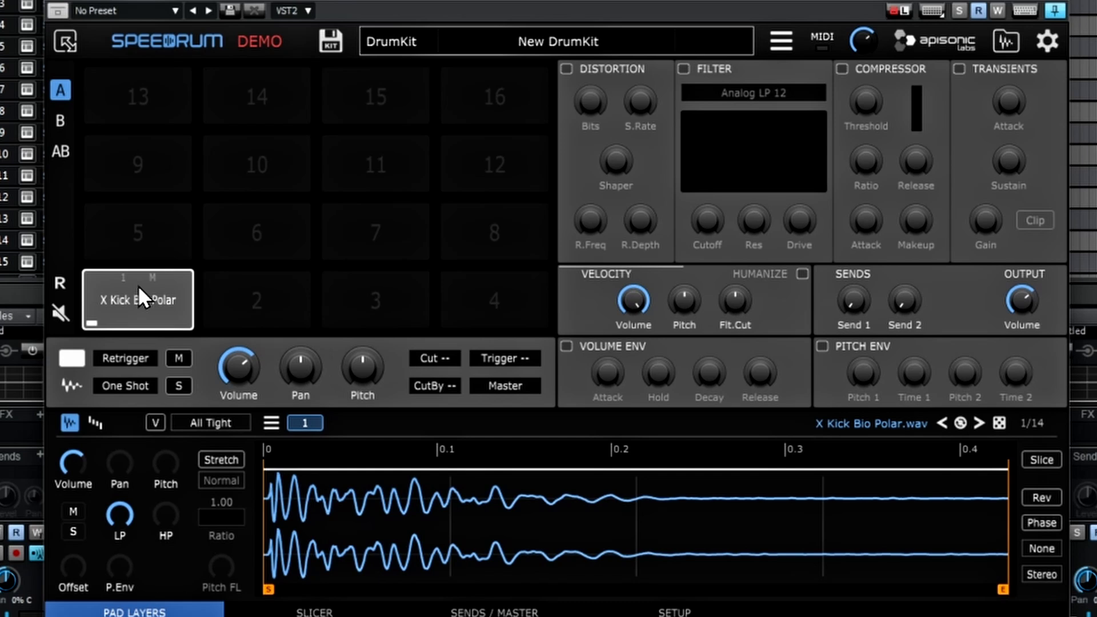
pyautogui.rightClick(136, 291)
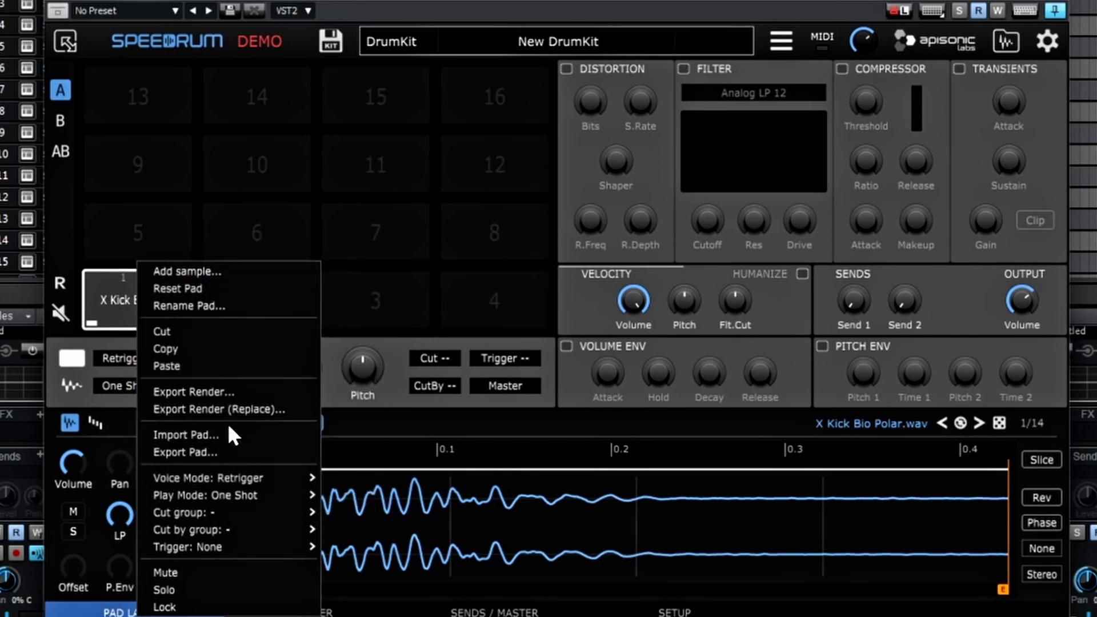
pyautogui.moveTo(243, 476)
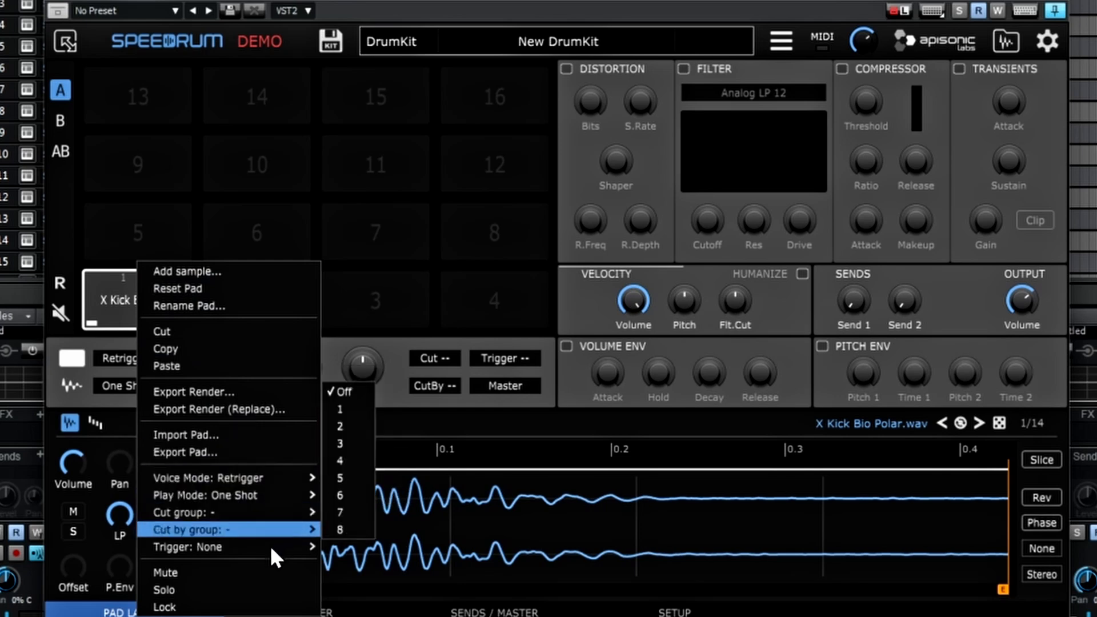
pyautogui.click(573, 307)
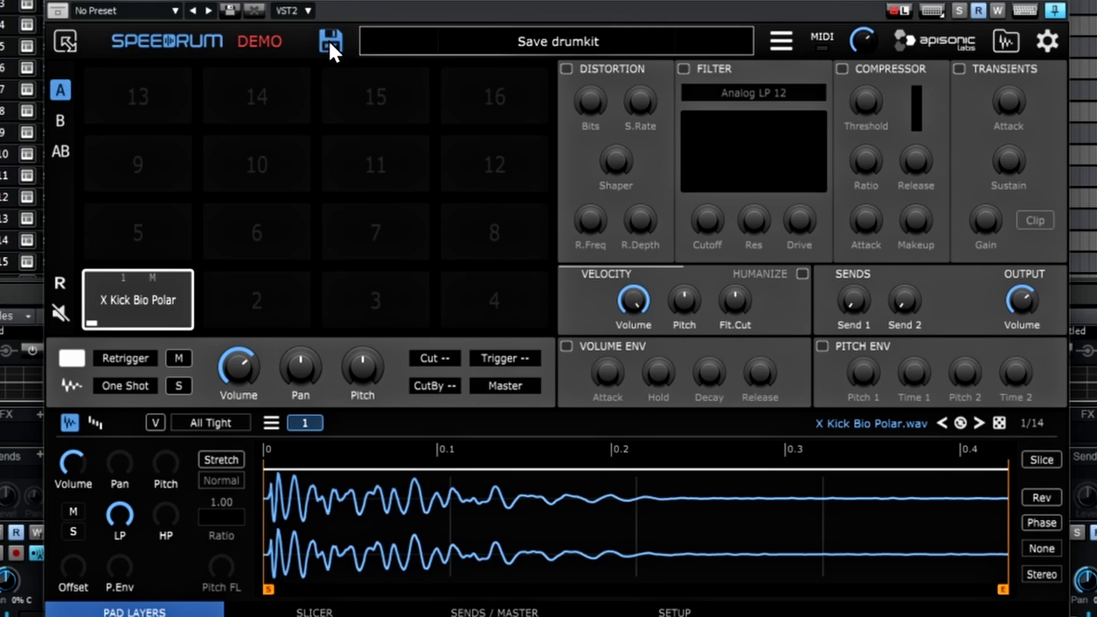
# Step: Try saving the drumkit, then examine the drumkit menu's import, save and output options, the MIDI indicator and the global volume
pyautogui.click(330, 41)
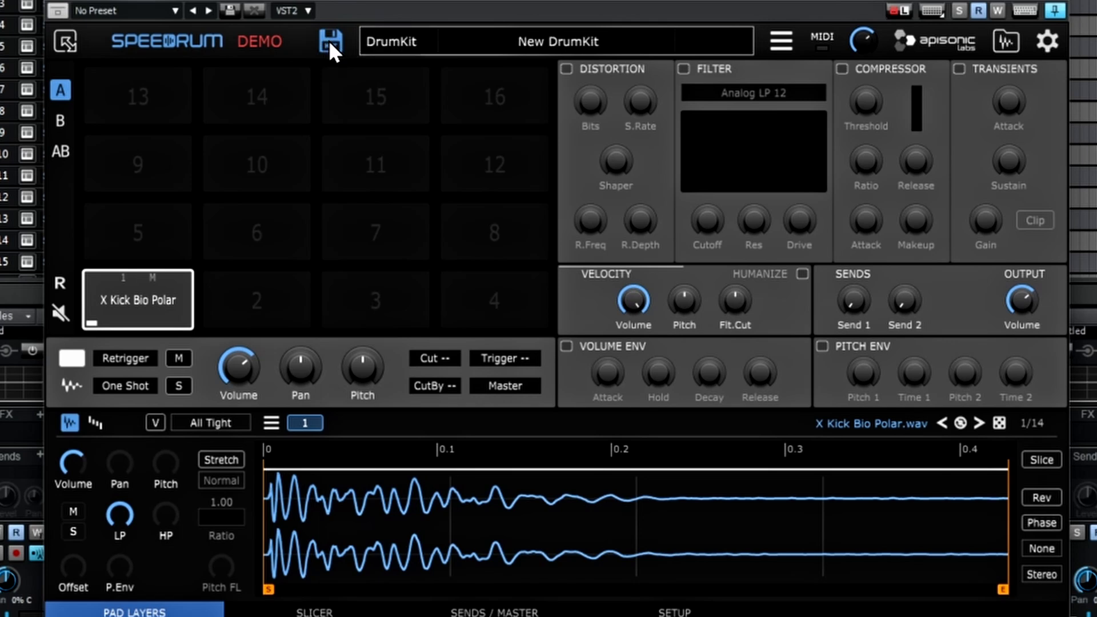
pyautogui.click(781, 46)
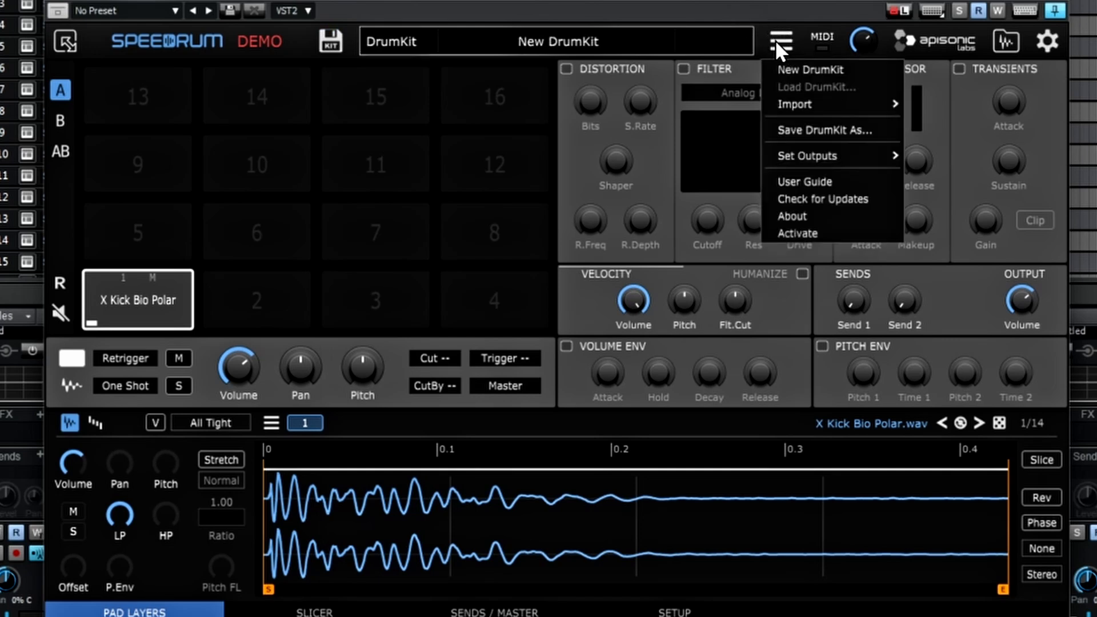
pyautogui.moveTo(799, 111)
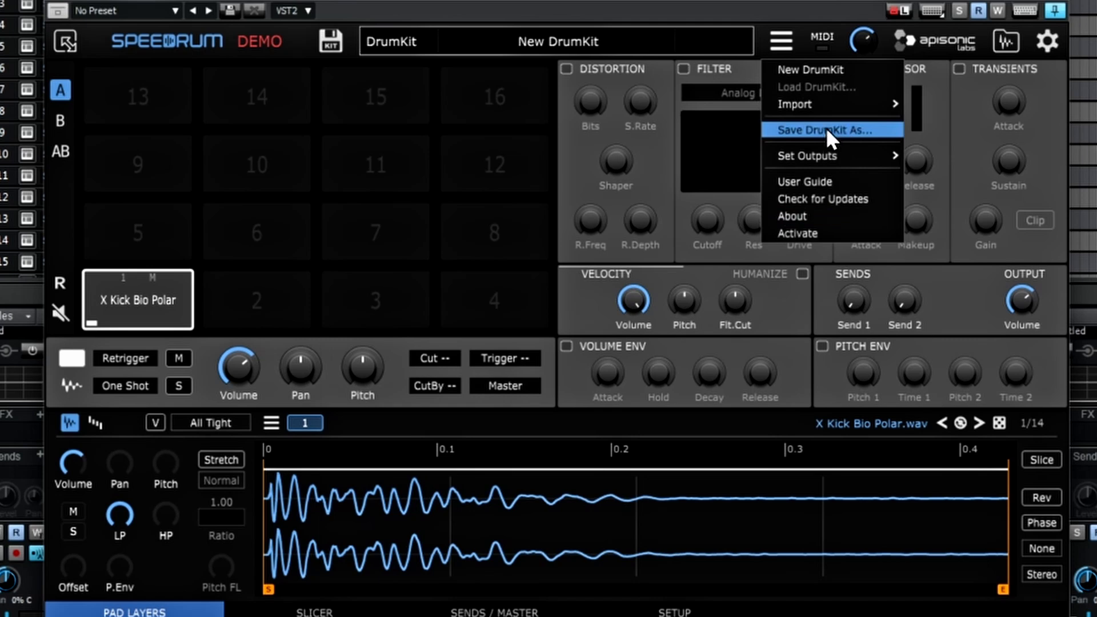
pyautogui.moveTo(790, 153)
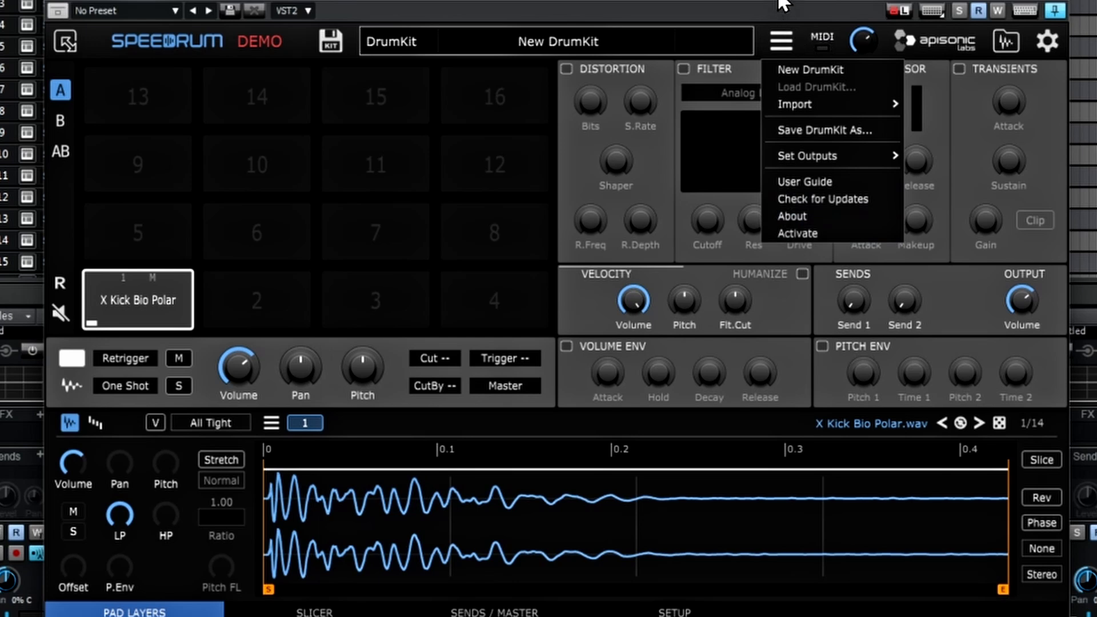
pyautogui.click(821, 39)
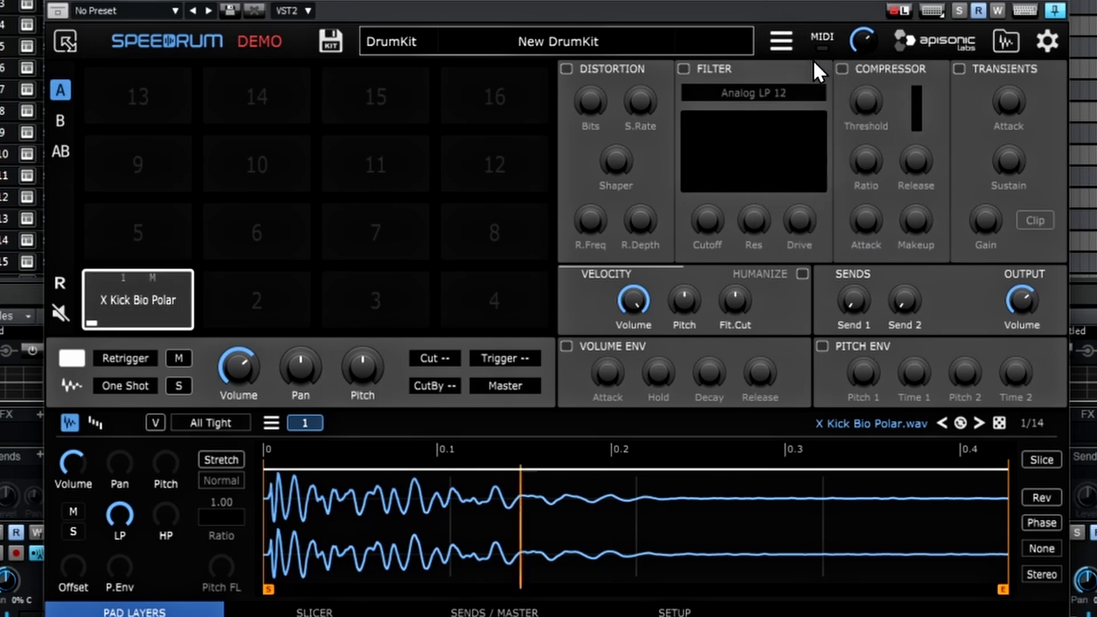
pyautogui.moveTo(862, 42)
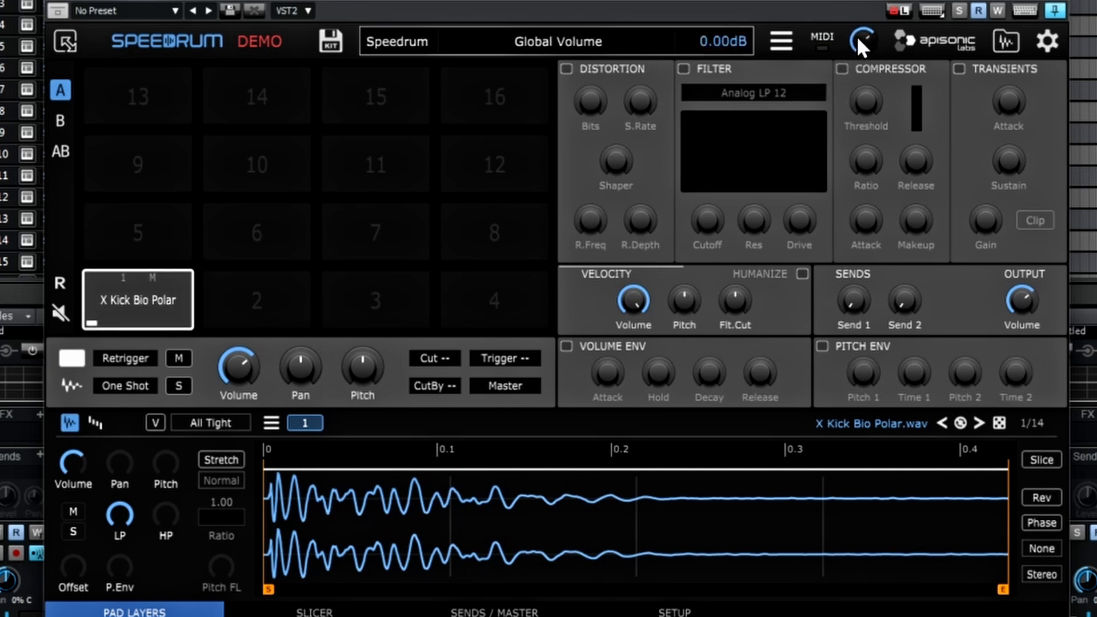
# Step: View the sample/drumkit browser and the Preferences, closing each one after viewing
pyautogui.click(1006, 41)
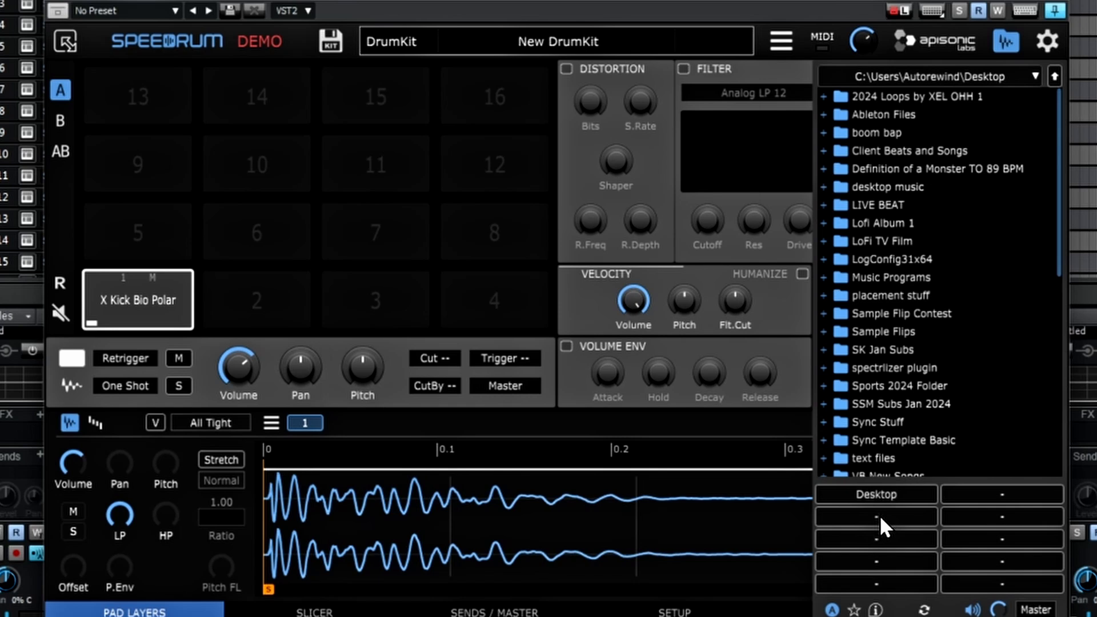
pyautogui.click(1006, 43)
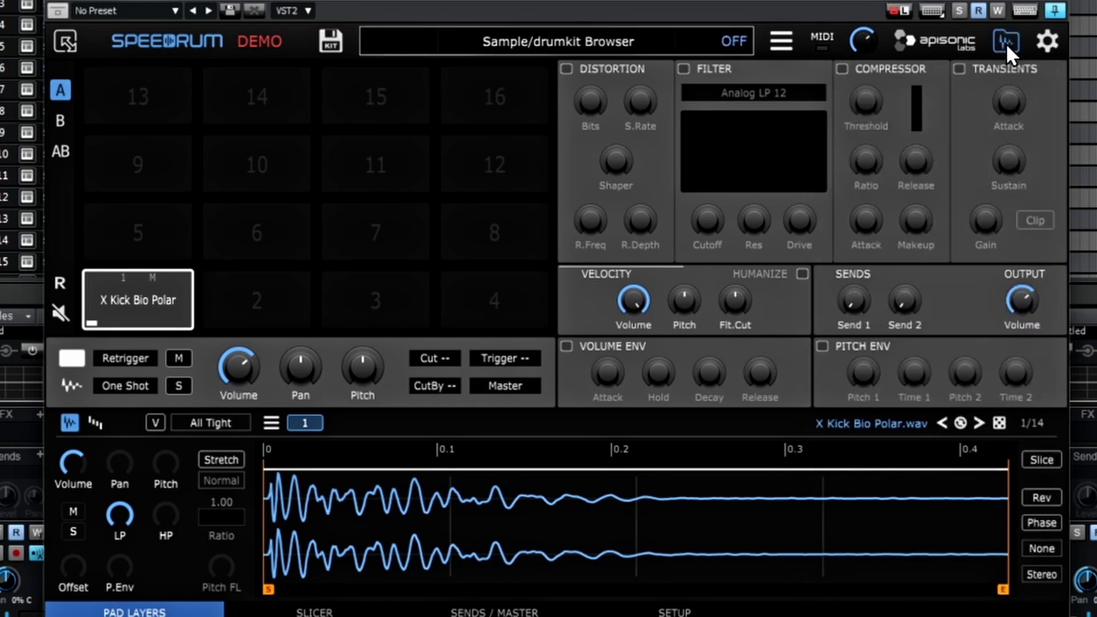
pyautogui.click(1047, 40)
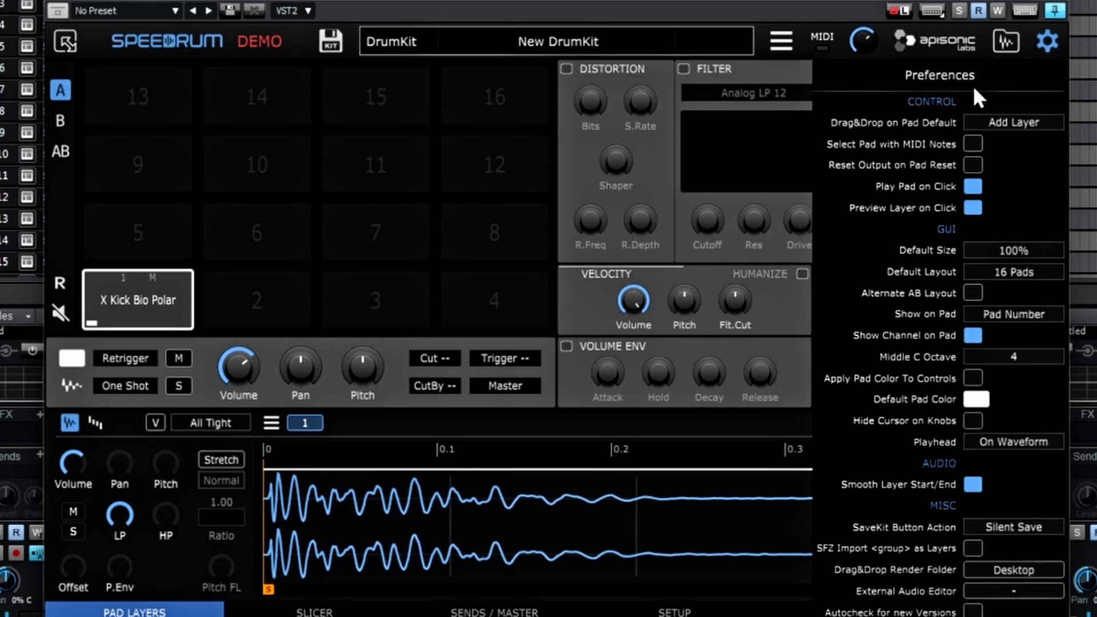
pyautogui.click(1047, 39)
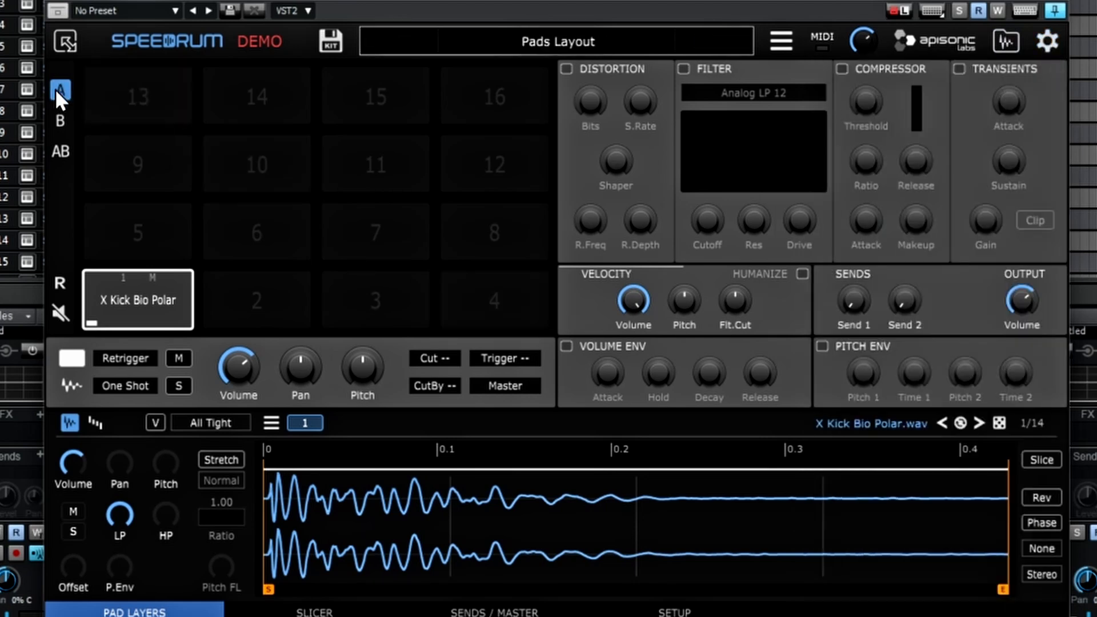
# Step: Show pad bank B and the combined AB pad layout, and return to bank A
pyautogui.click(60, 122)
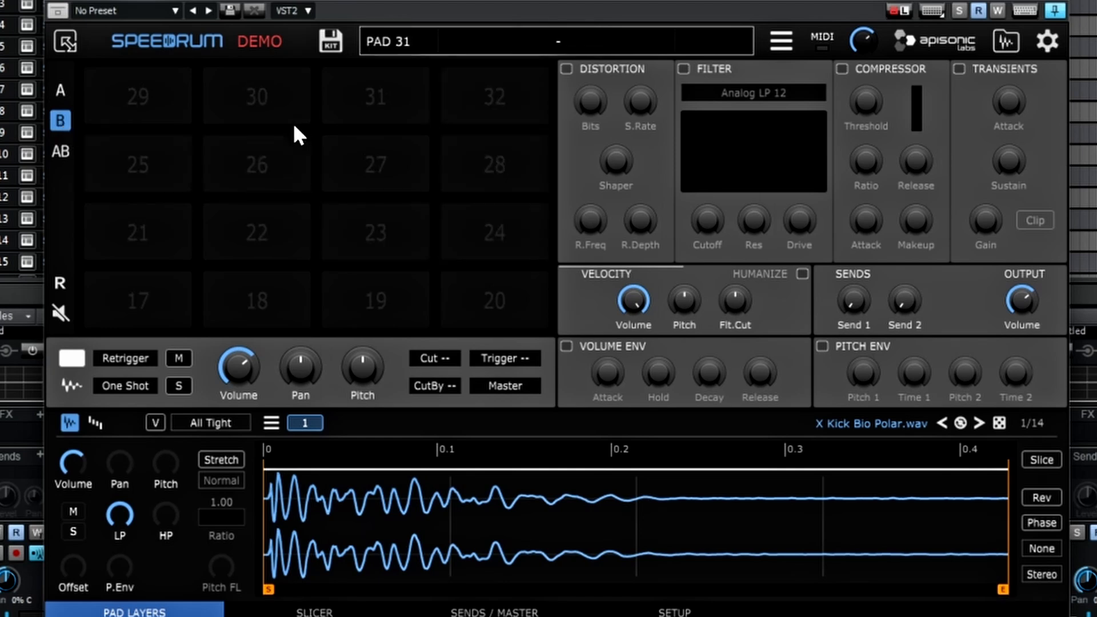
pyautogui.click(58, 150)
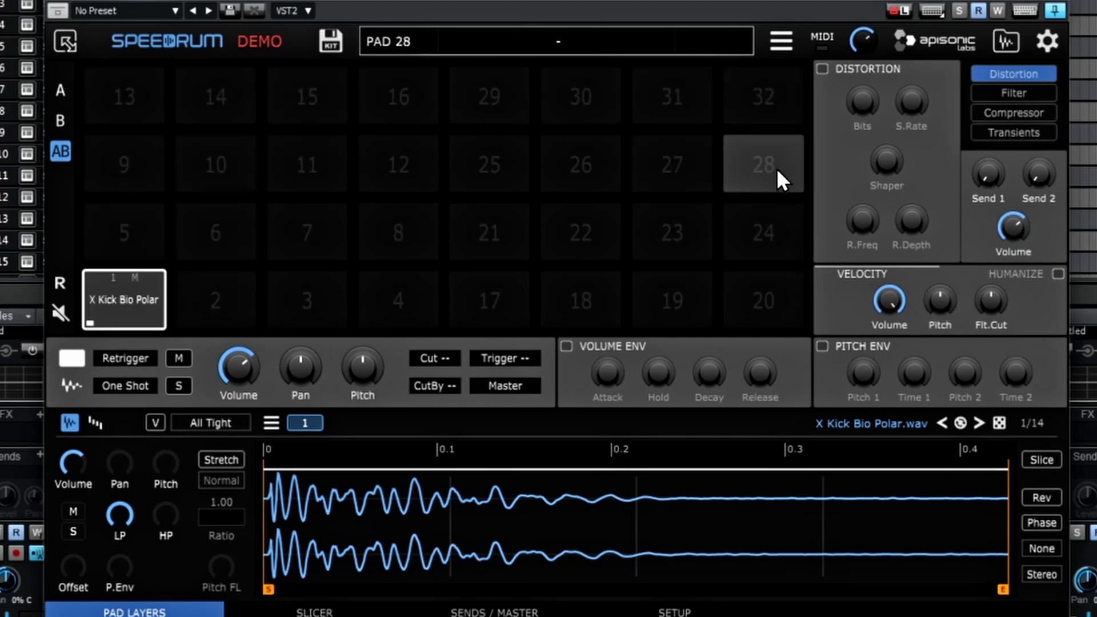
pyautogui.click(57, 95)
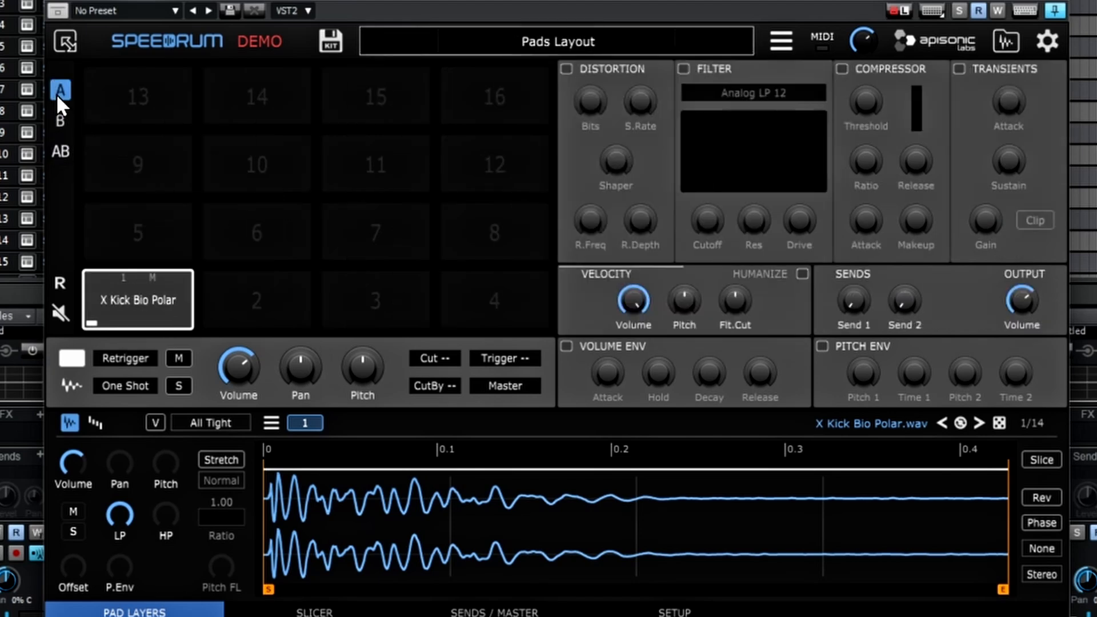
# Step: Try the Distortion effect's Shaper on pad 1 and switch the effect off again
pyautogui.click(566, 68)
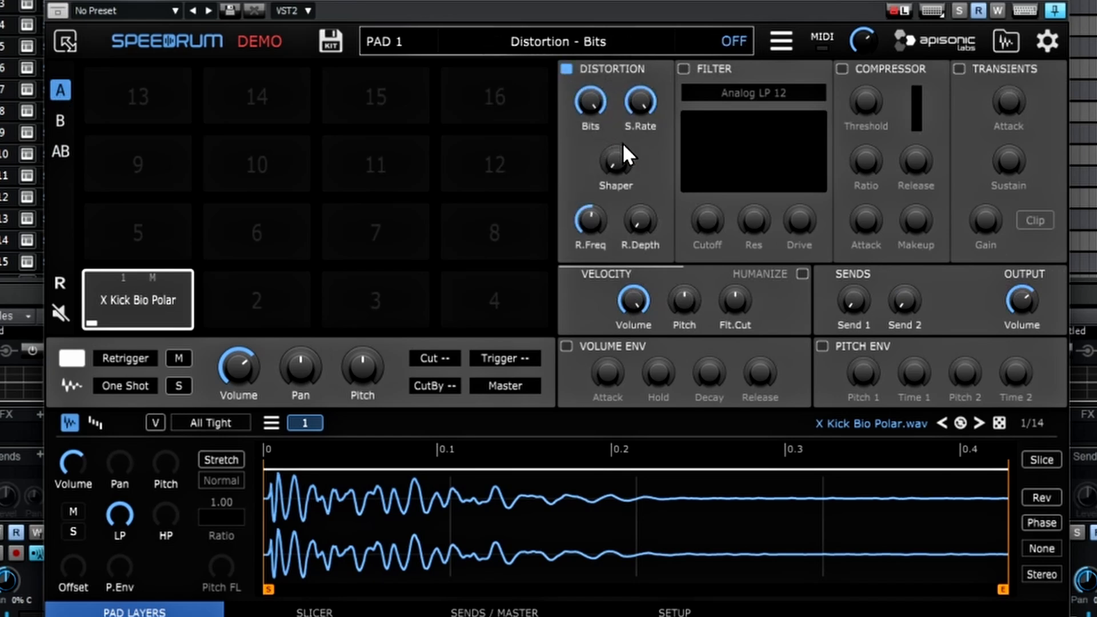
pyautogui.moveTo(615, 158)
pyautogui.mouseDown()
pyautogui.moveTo(600, 8)
pyautogui.moveTo(601, 159)
pyautogui.mouseUp()
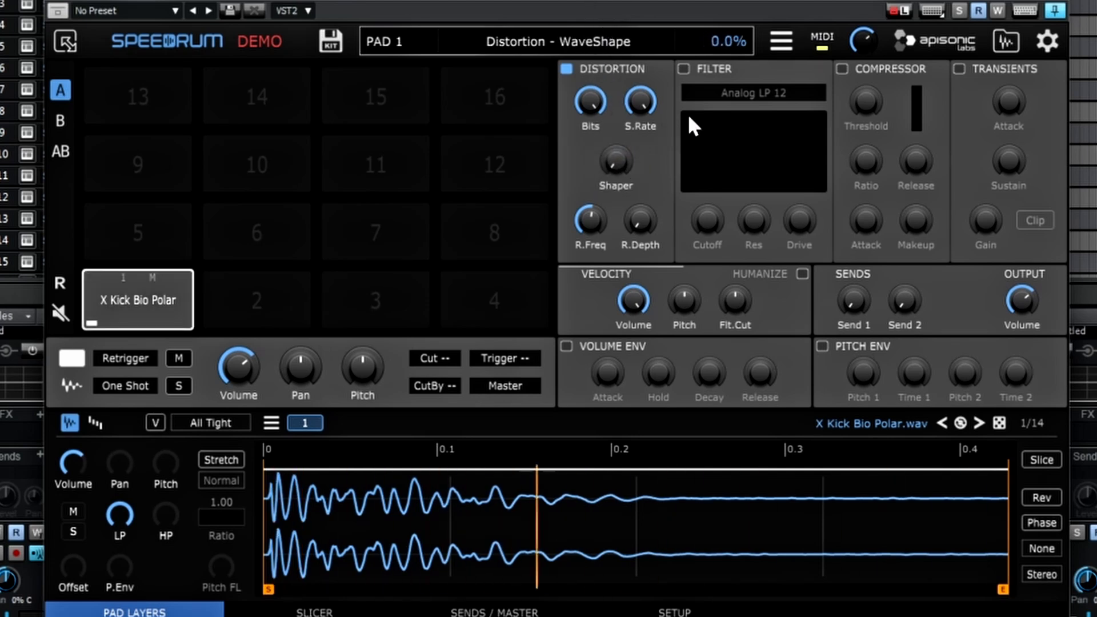
pyautogui.click(573, 68)
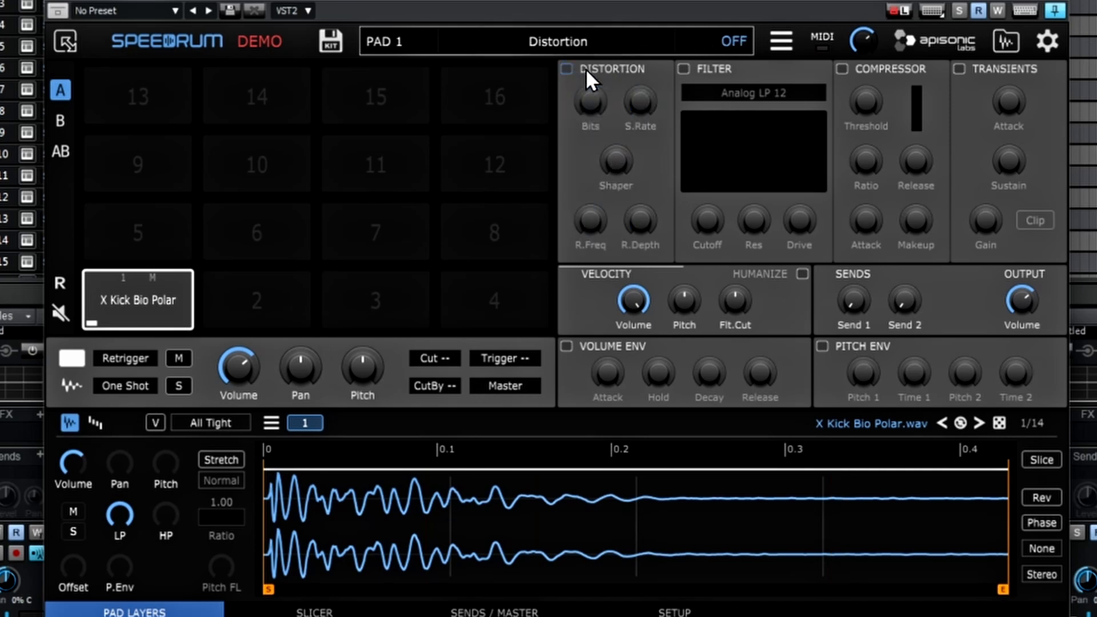
# Step: Try the Filter on pad 1 and look through its filter types, keeping Analog LP 12
pyautogui.click(683, 69)
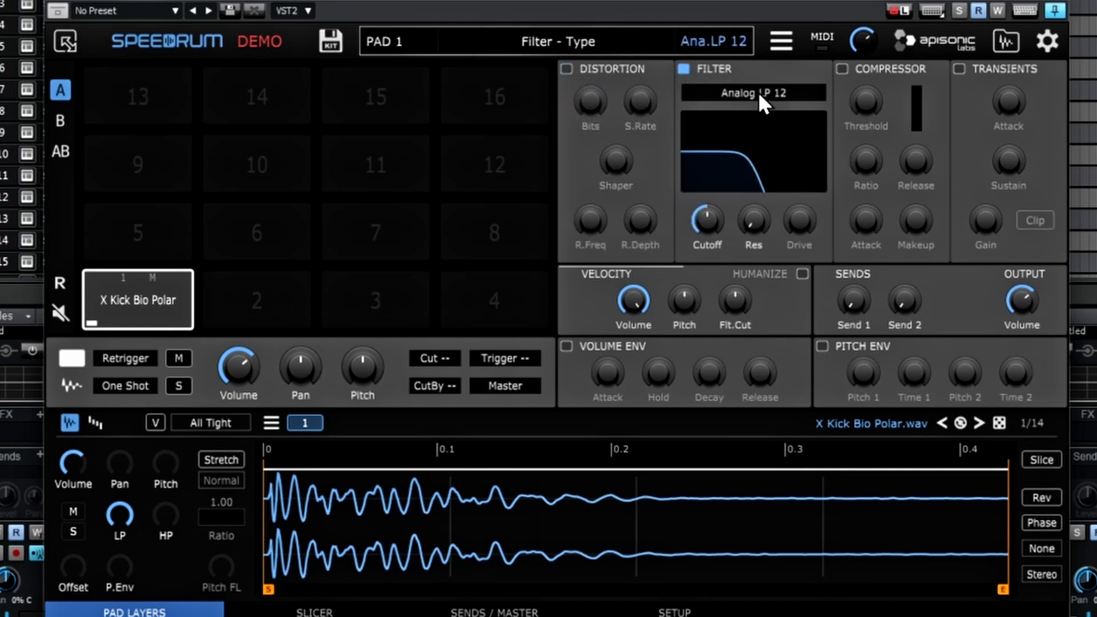
pyautogui.click(759, 93)
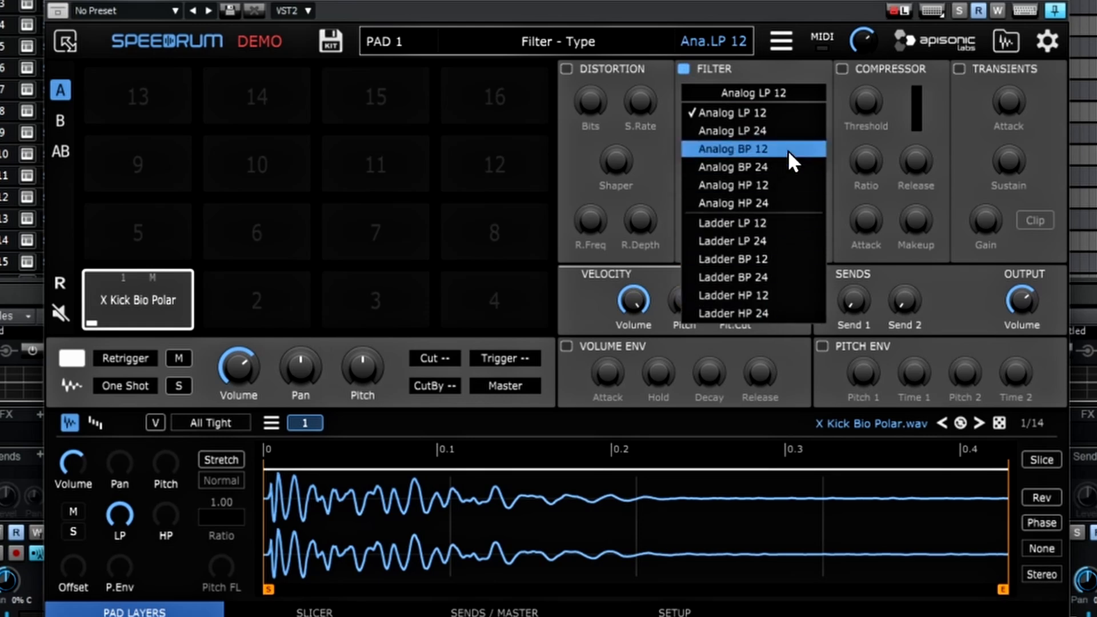
pyautogui.click(772, 102)
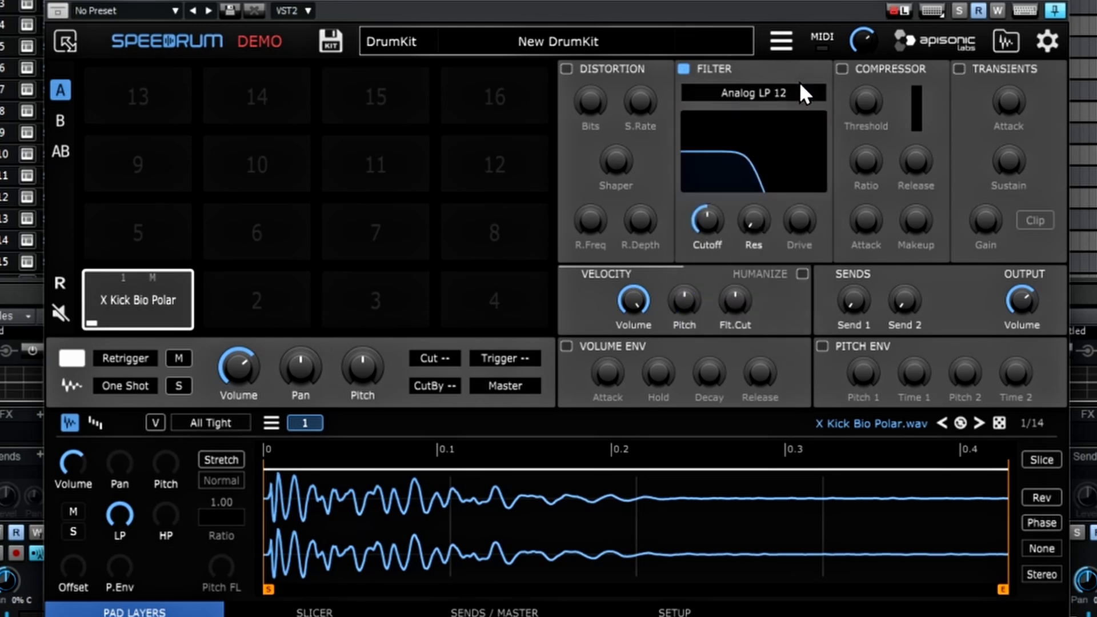
# Step: Try the Compressor on pad 1 with a raised Ratio and switch it off again
pyautogui.click(841, 72)
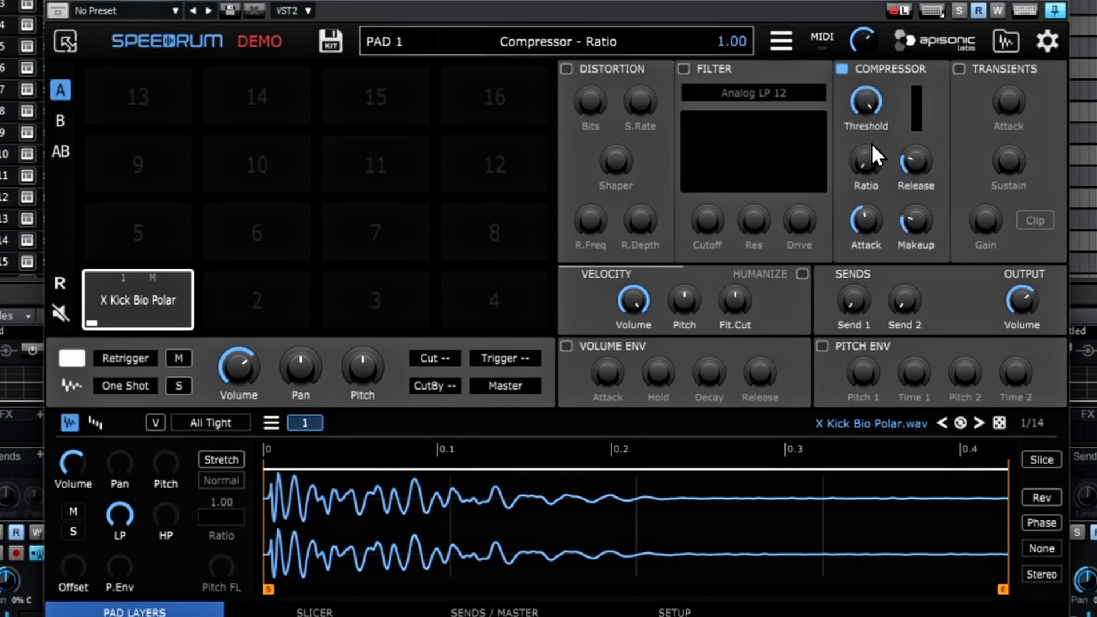
pyautogui.moveTo(862, 159); pyautogui.dragTo(868, 53)
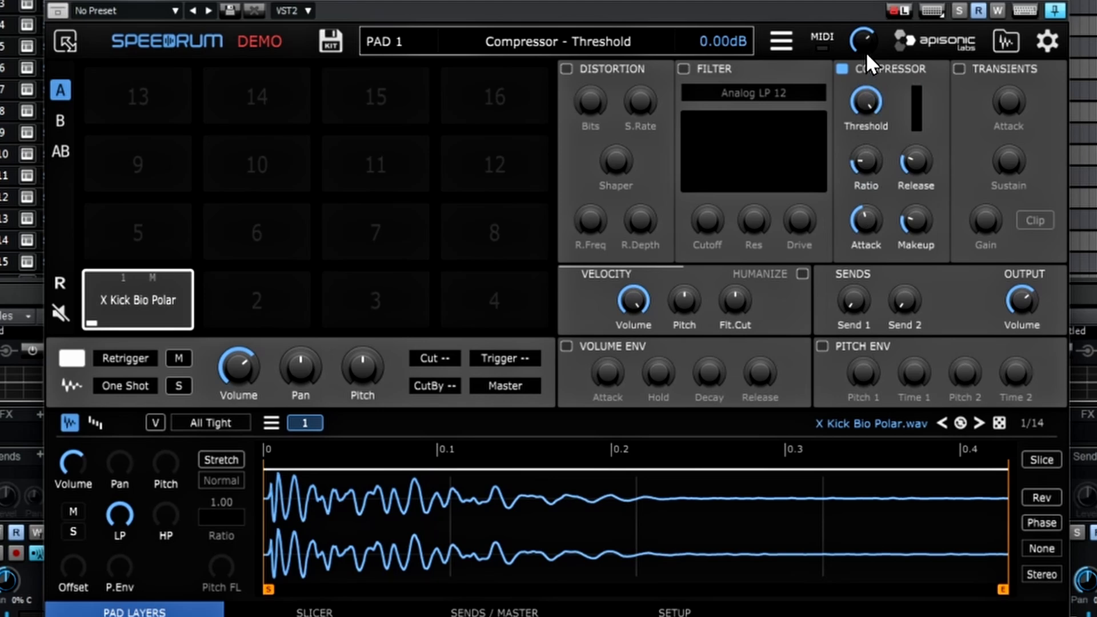
pyautogui.click(842, 69)
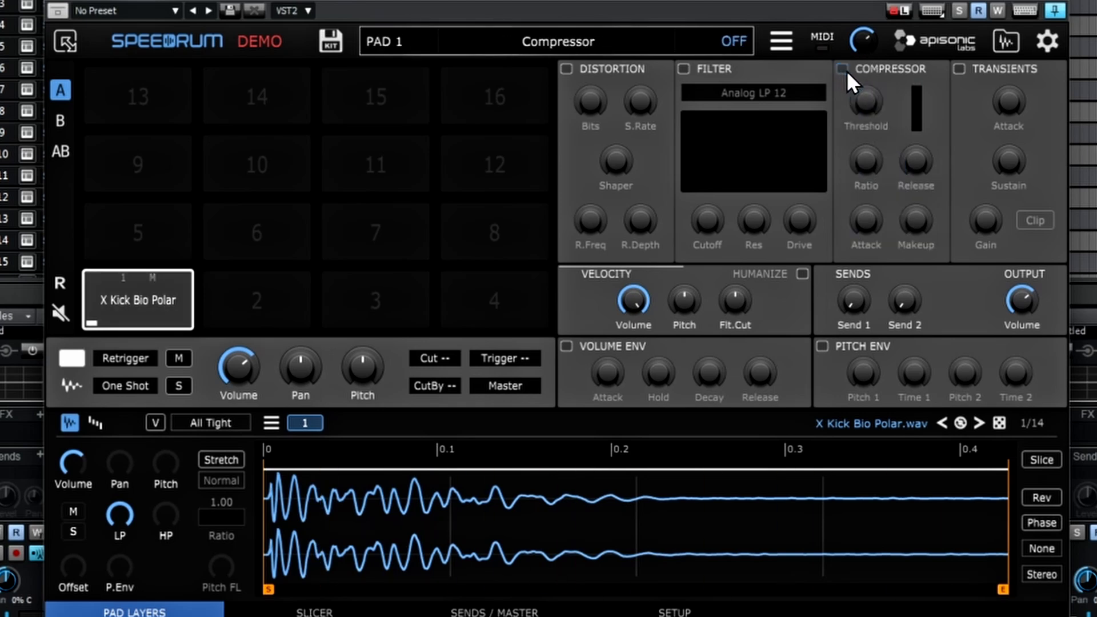
# Step: Enable Transients on pad 1, raise its Attack to 60% and turn on Clip
pyautogui.click(959, 68)
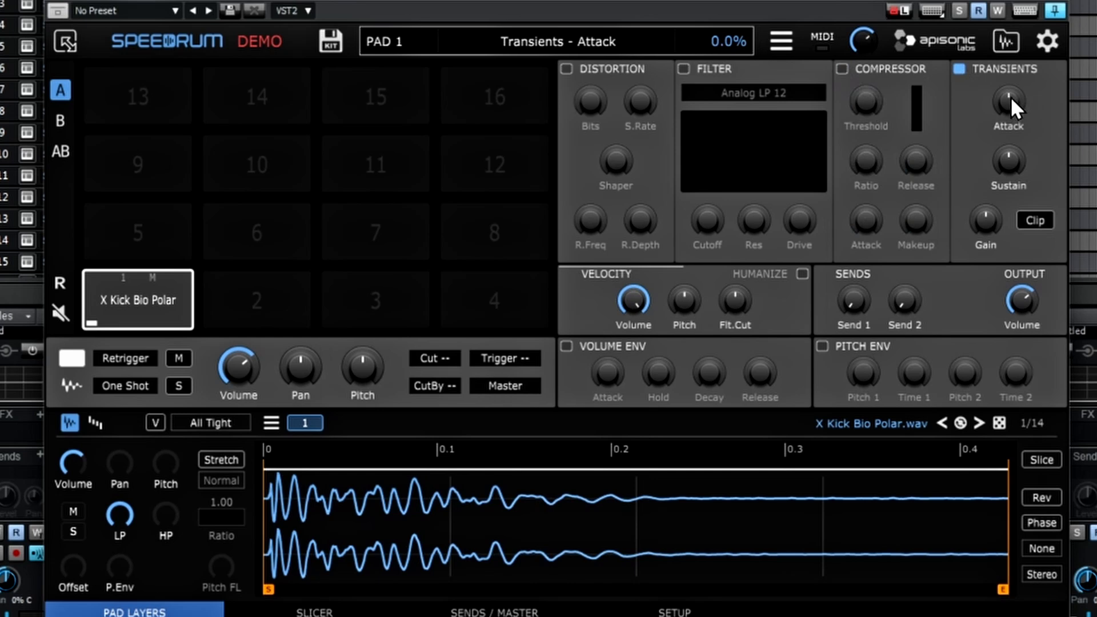
pyautogui.moveTo(1008, 101); pyautogui.dragTo(965, 1)
pyautogui.click(1034, 221)
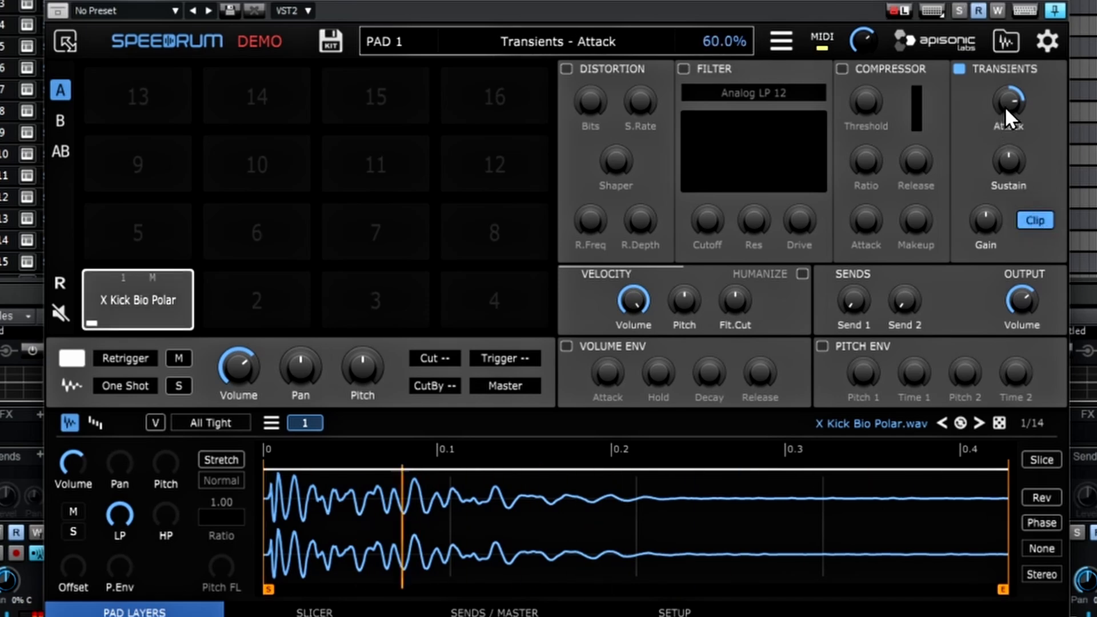
# Step: Return the Transients Attack to 0%, try higher Sustain and a Gain of about 8.74 dB, and reset both
pyautogui.moveTo(1007, 102); pyautogui.dragTo(1022, 175)
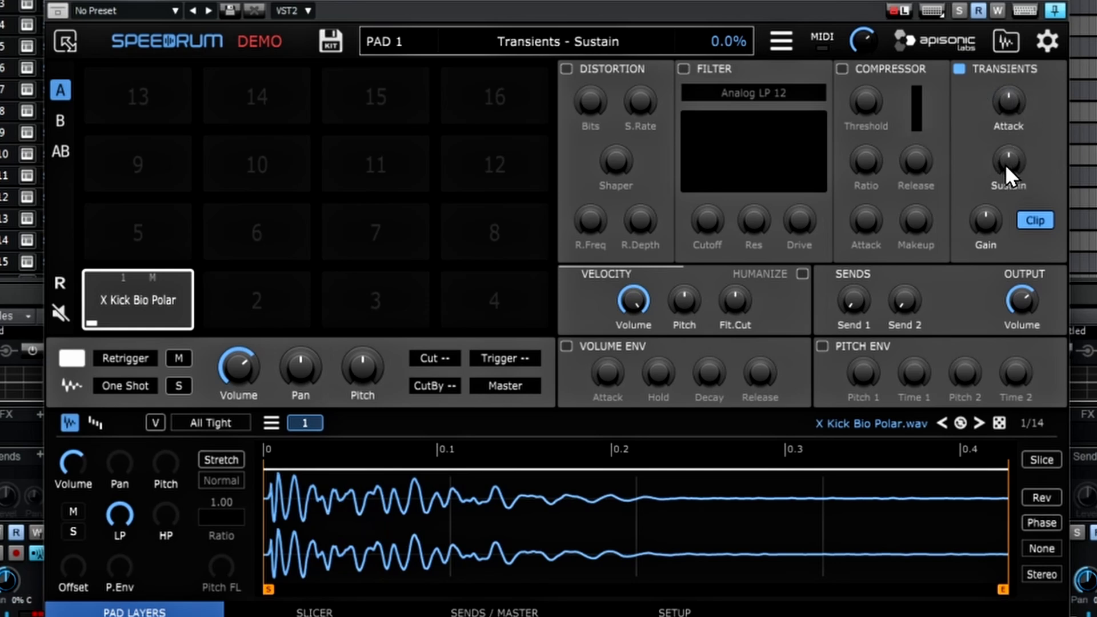
pyautogui.moveTo(1005, 156); pyautogui.dragTo(989, 108)
pyautogui.moveTo(972, 63); pyautogui.dragTo(1009, 158)
pyautogui.moveTo(985, 220); pyautogui.dragTo(973, 130)
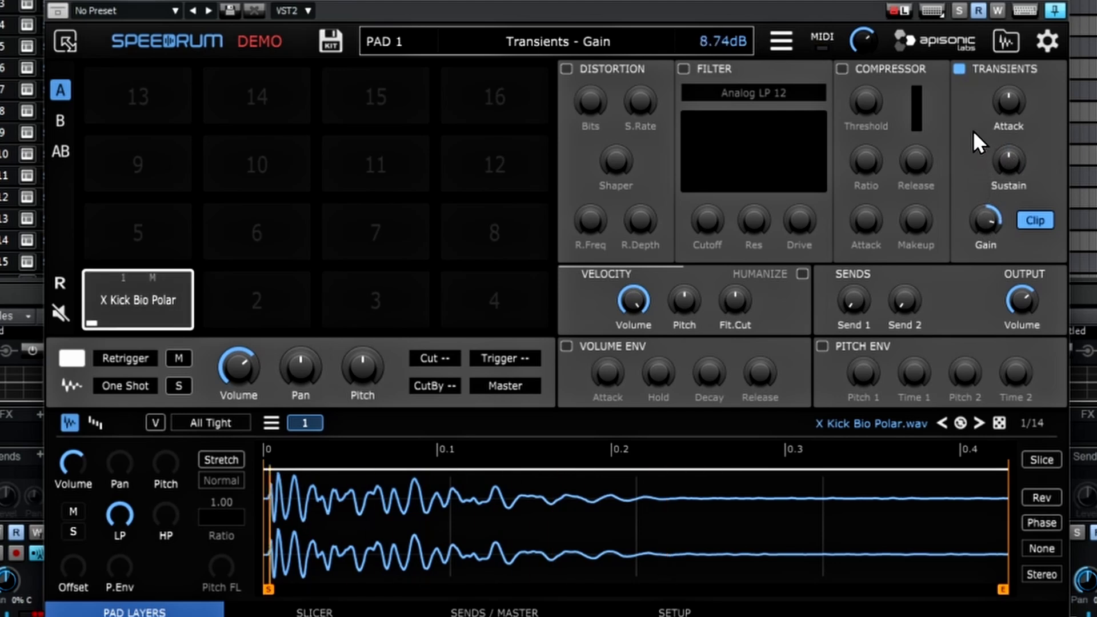
pyautogui.doubleClick(986, 218)
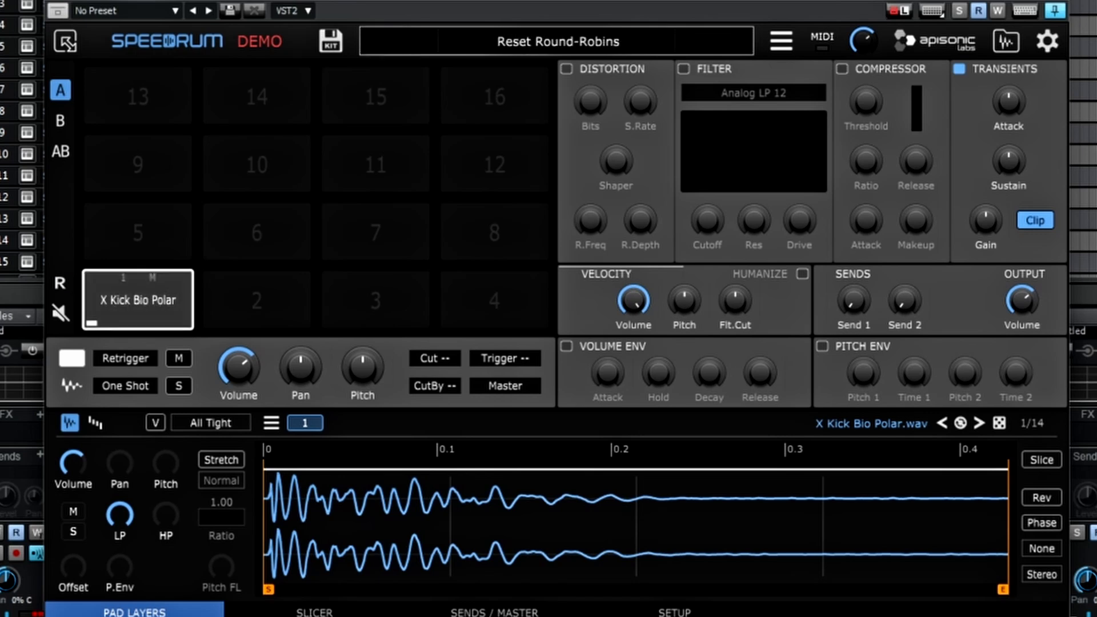
# Step: Add X Kick Sharp Cut and X Kick Sweet Science to pad 1 as layers 2 and 3, and audition the pad repeatedly
pyautogui.moveTo(2, 230); pyautogui.dragTo(135, 315)
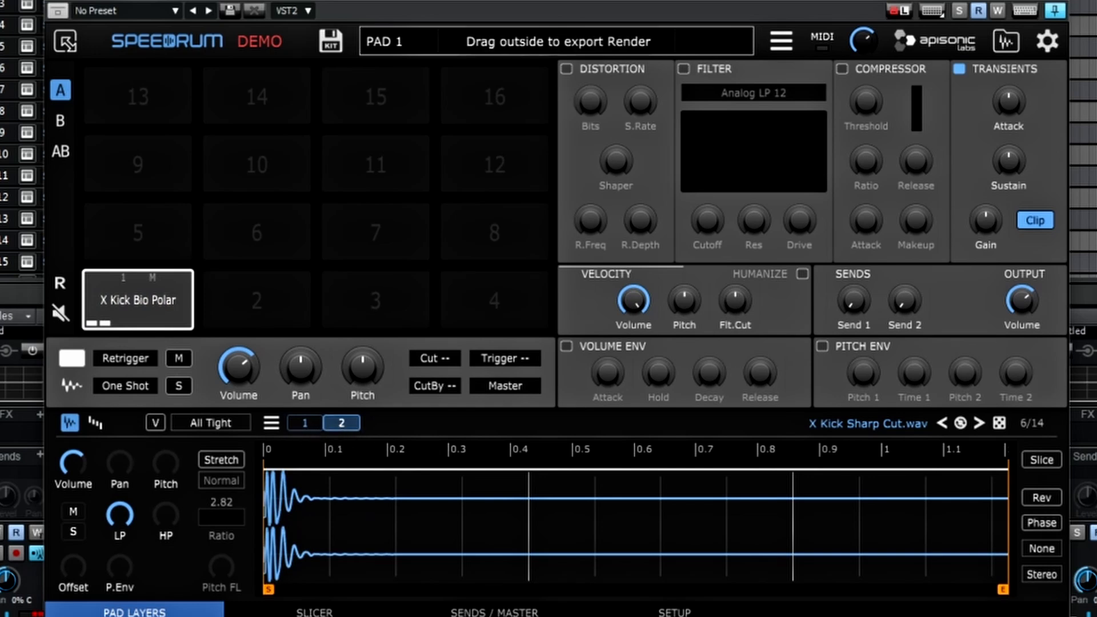
pyautogui.moveTo(3, 251); pyautogui.dragTo(375, 422)
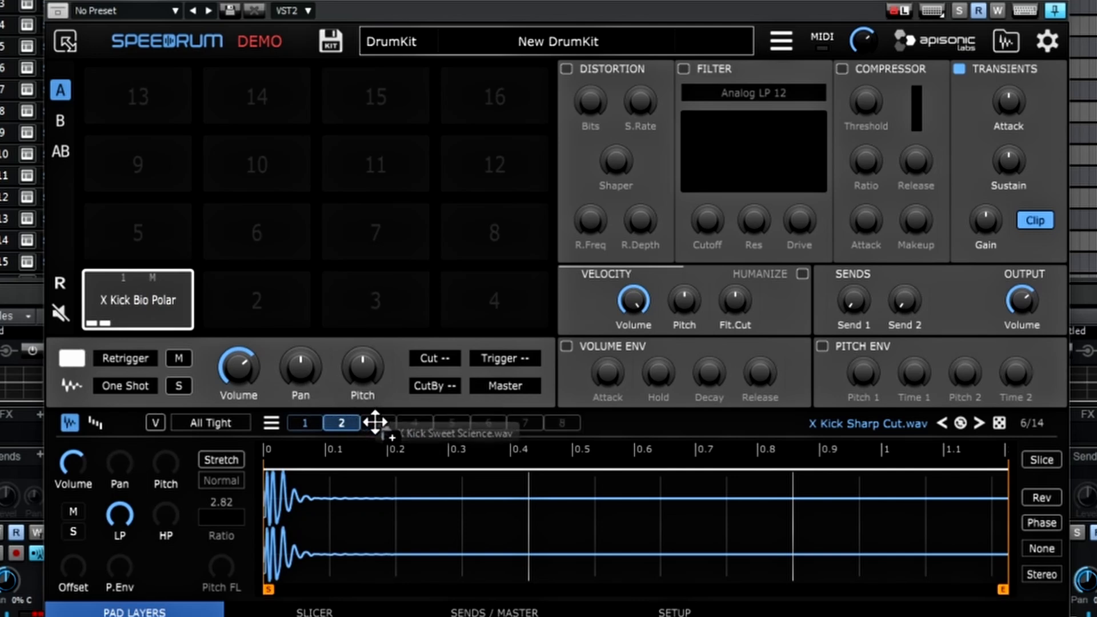
pyautogui.moveTo(375, 422); pyautogui.dragTo(377, 423)
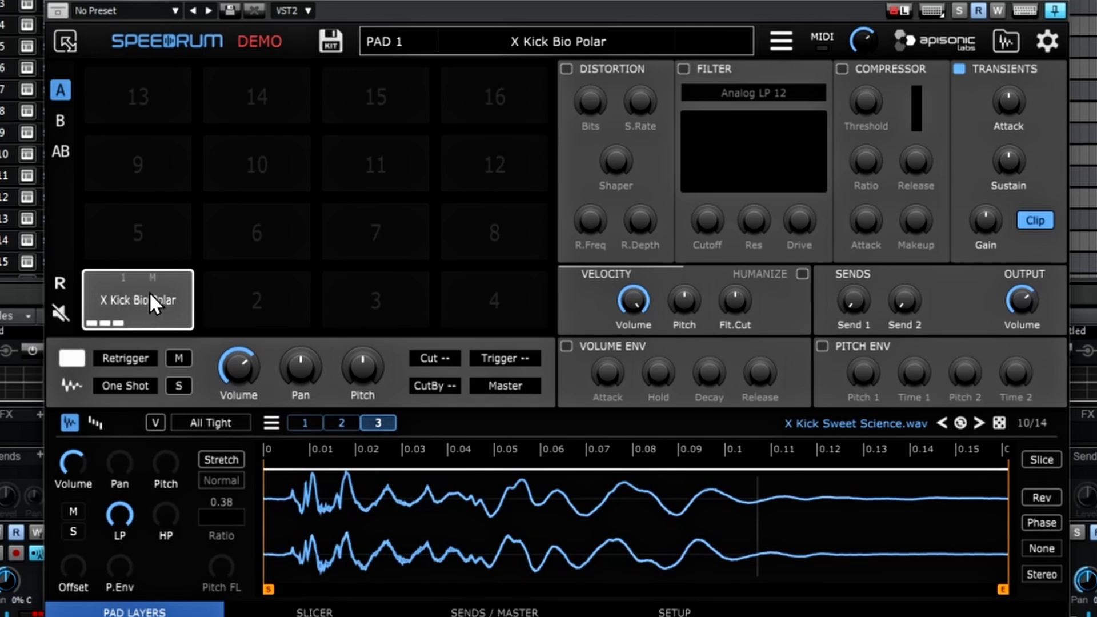
pyautogui.click(130, 295)
pyautogui.click(130, 295)
pyautogui.click(130, 295)
pyautogui.click(130, 295)
pyautogui.click(129, 293)
# Step: Try blue as pad 1's color and set it back to white
pyautogui.click(73, 359)
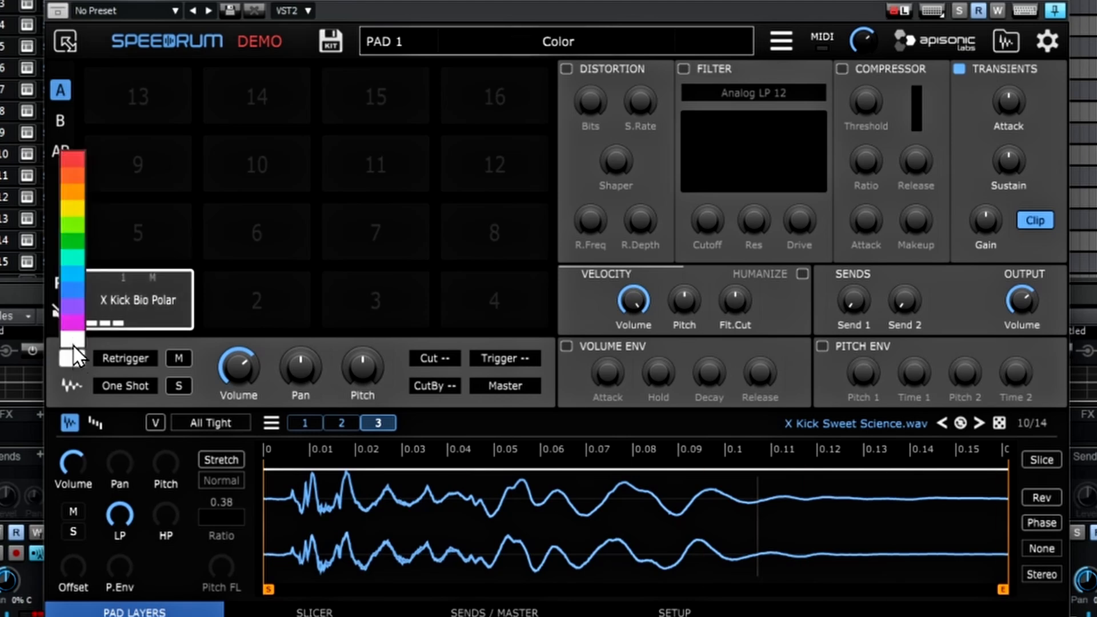
pyautogui.click(74, 287)
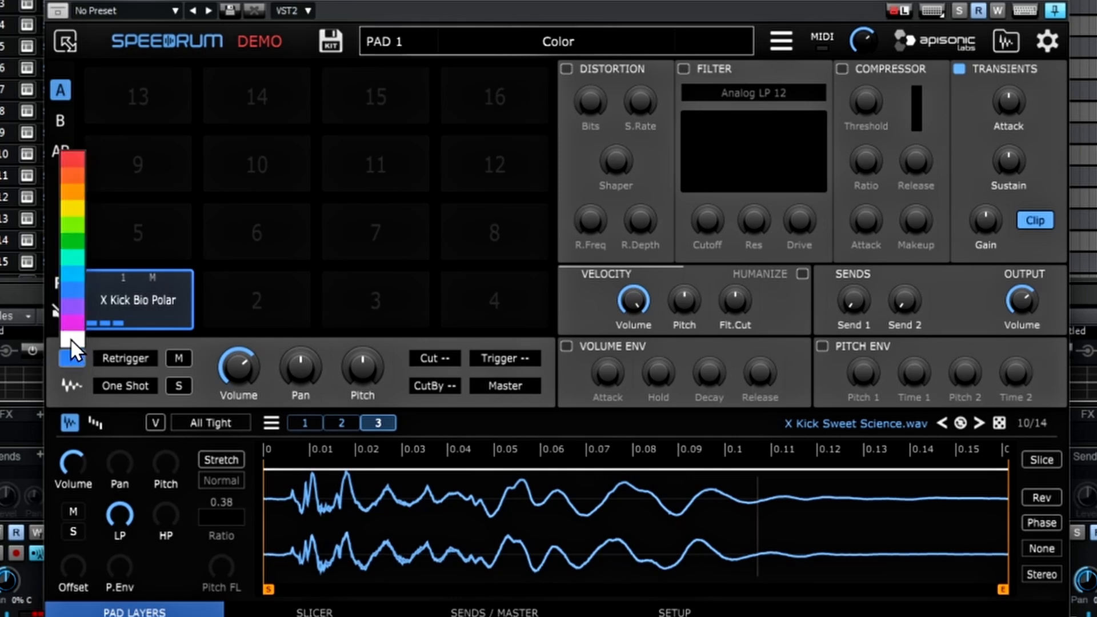
pyautogui.click(70, 338)
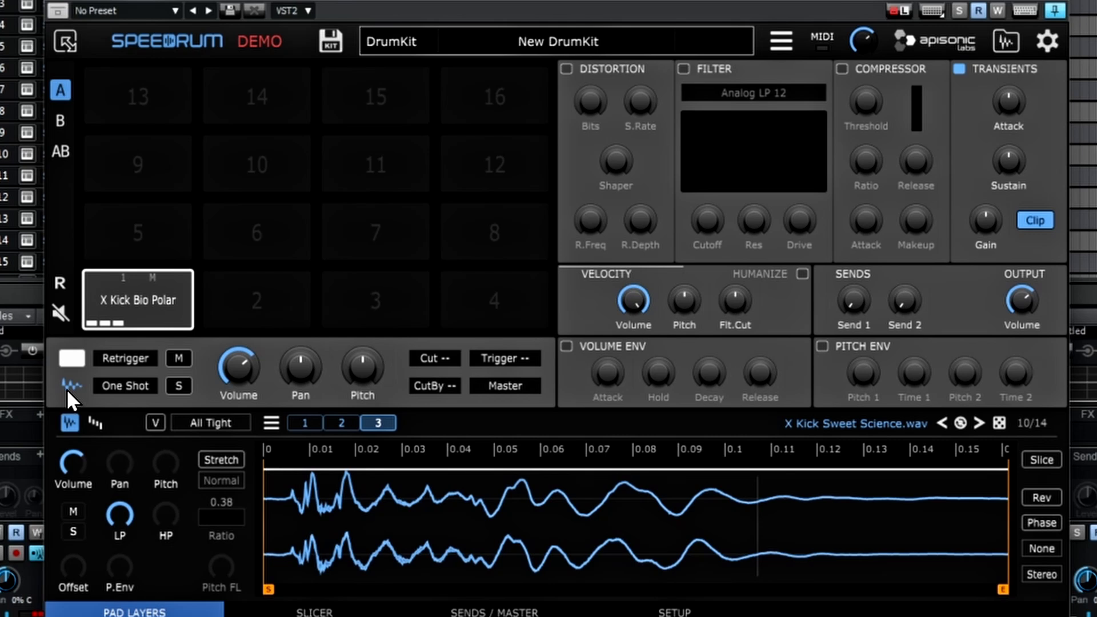
# Step: View pad 1's Retrigger/Poly voice modes and One Shot/Note On playback modes
pyautogui.click(131, 359)
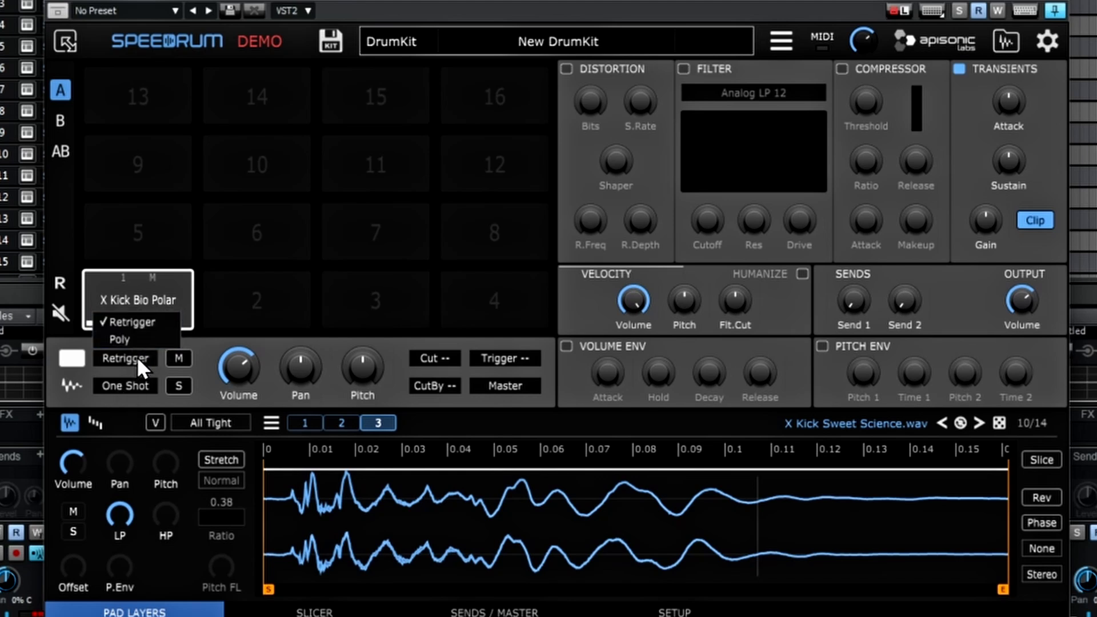
pyautogui.click(128, 382)
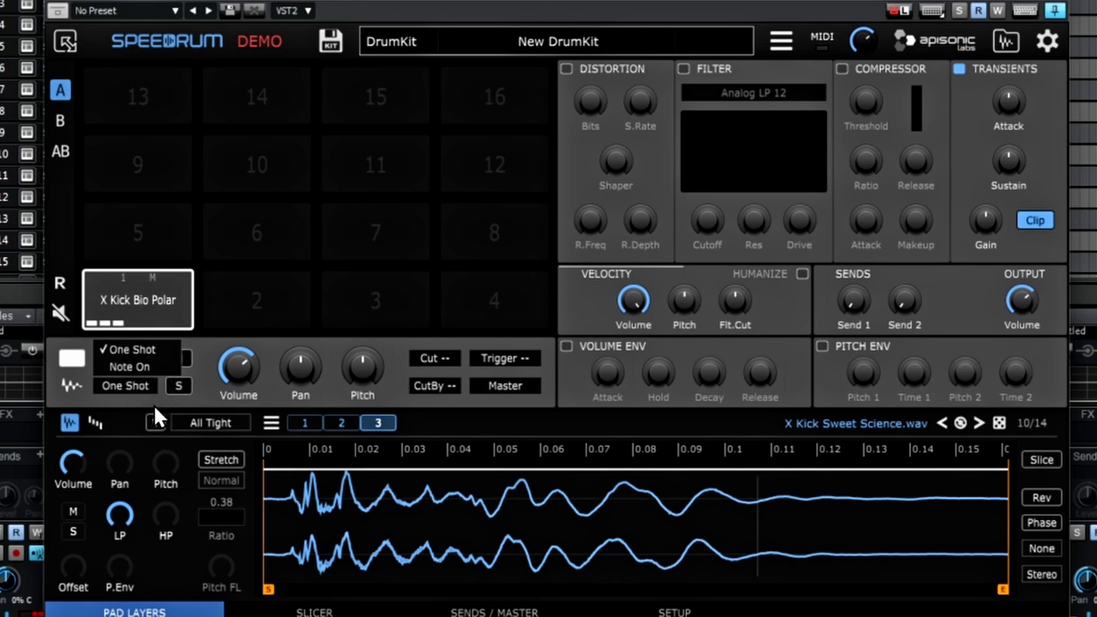
# Step: Try Note On as pad 1's play mode and return it to One Shot
pyautogui.click(136, 361)
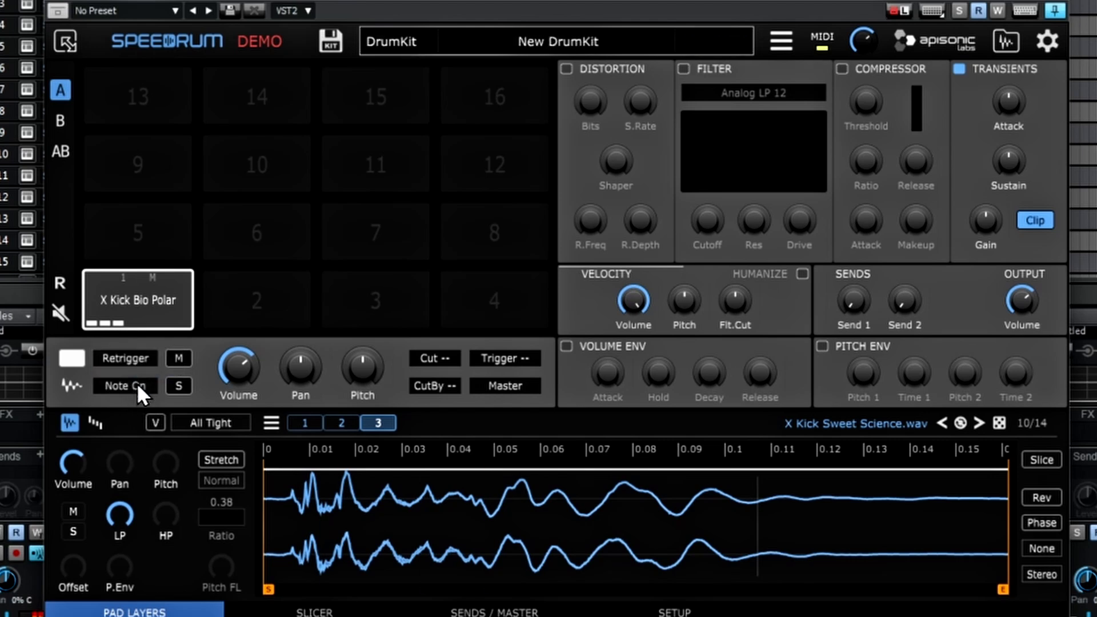
pyautogui.click(125, 388)
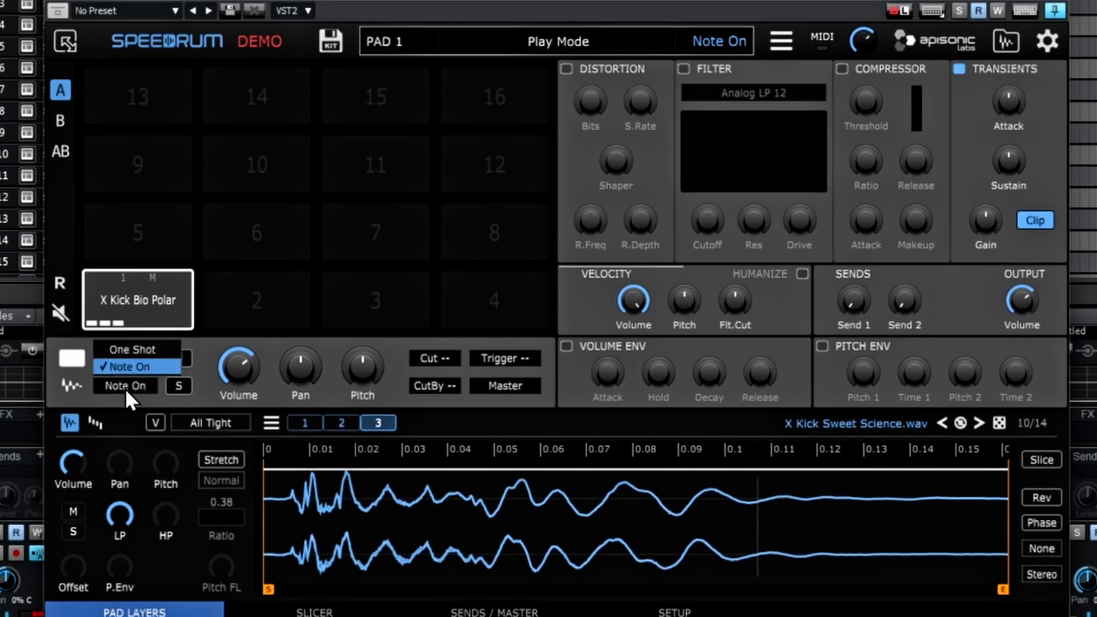
pyautogui.click(146, 351)
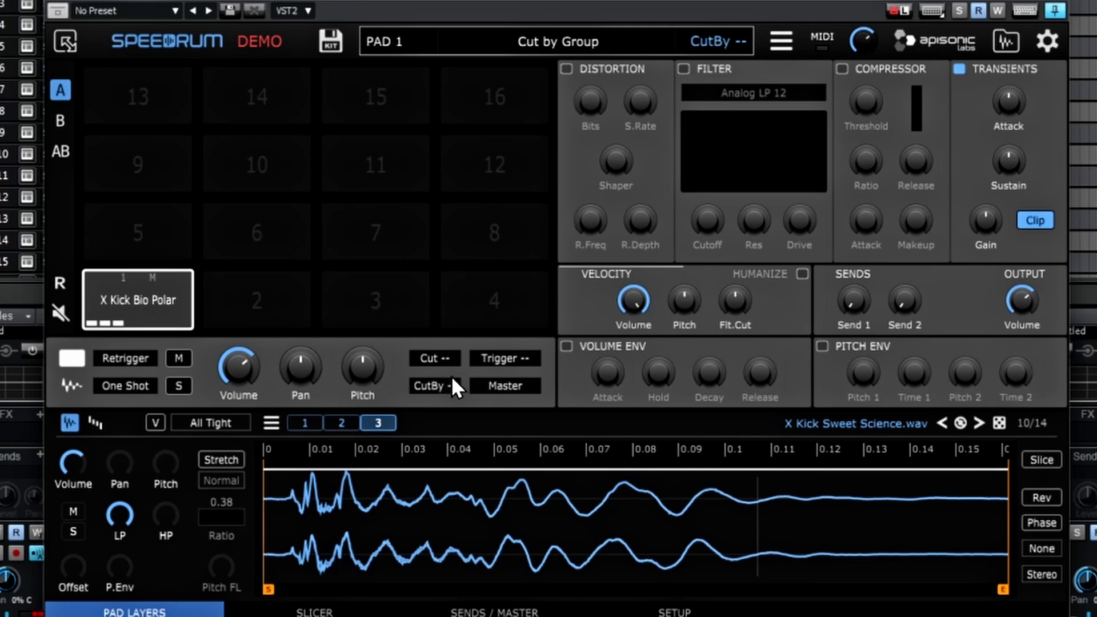
# Step: View the pads in banks A and B that pad 1 can be set to trigger
pyautogui.click(514, 357)
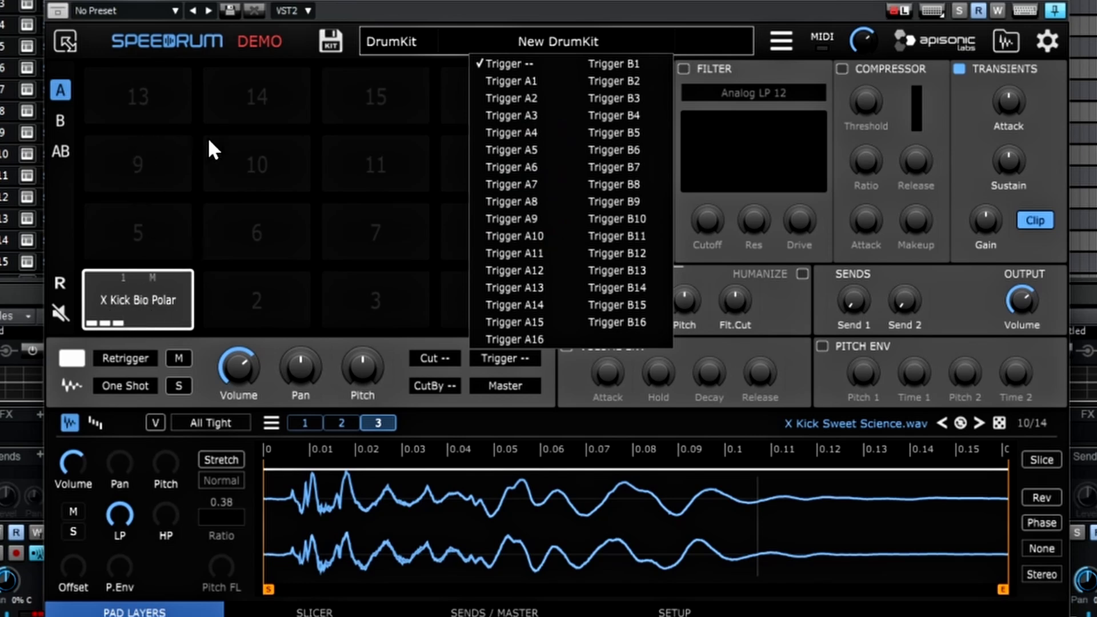
pyautogui.click(550, 371)
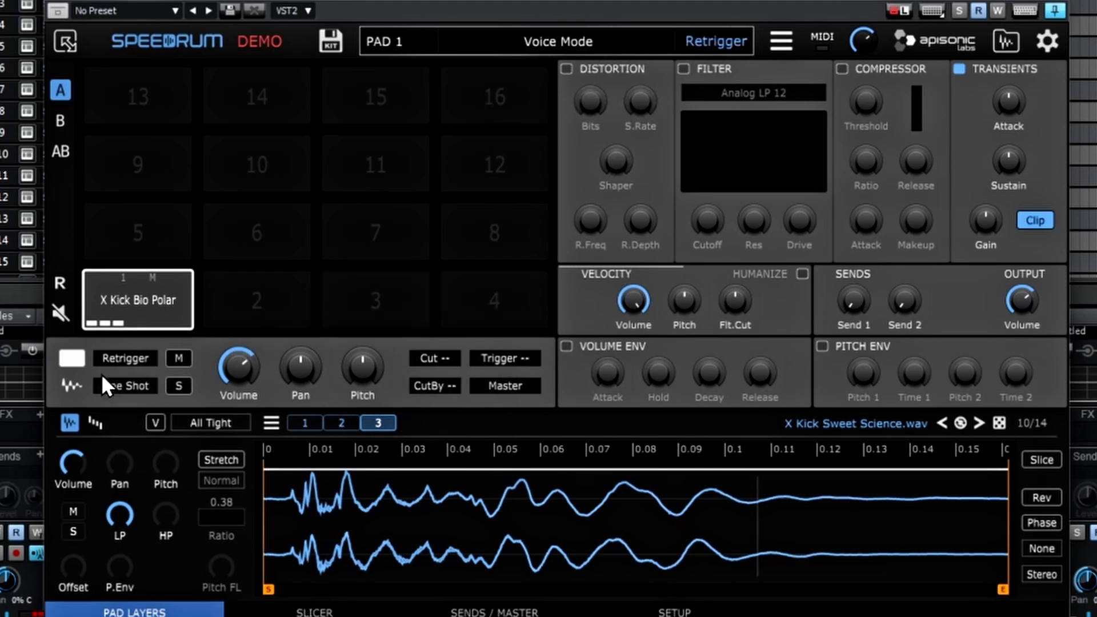
# Step: Lower the velocity ranges of layers 2 and 3, with layer 3 at 0 - 45, and redistribute all three layers with Split (fall)
pyautogui.click(95, 422)
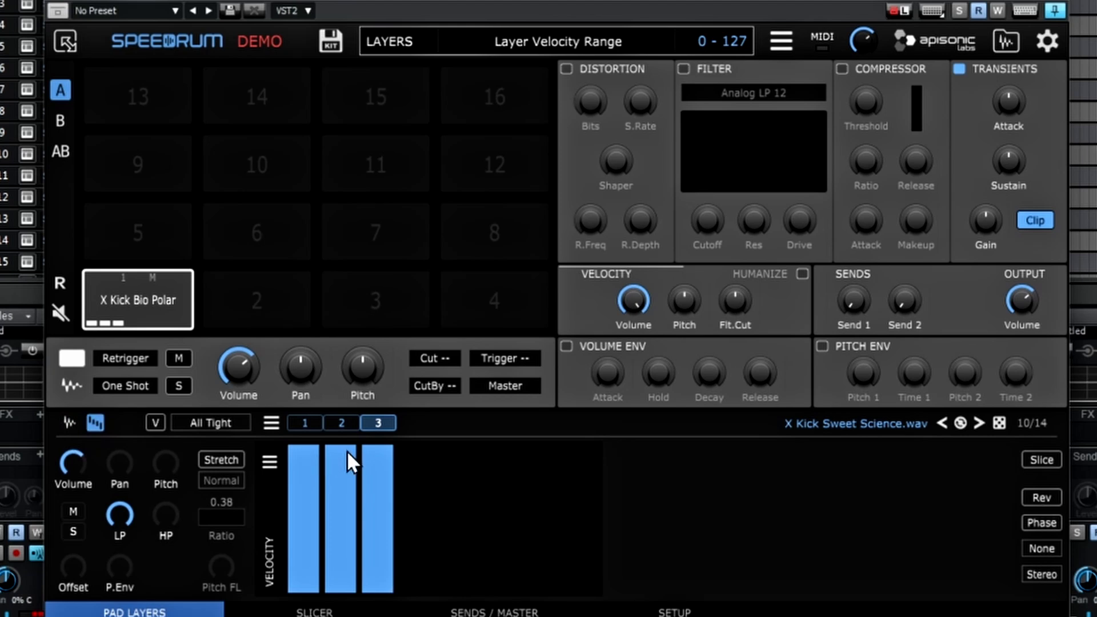
pyautogui.moveTo(343, 448); pyautogui.dragTo(343, 500)
pyautogui.moveTo(382, 448); pyautogui.dragTo(382, 539)
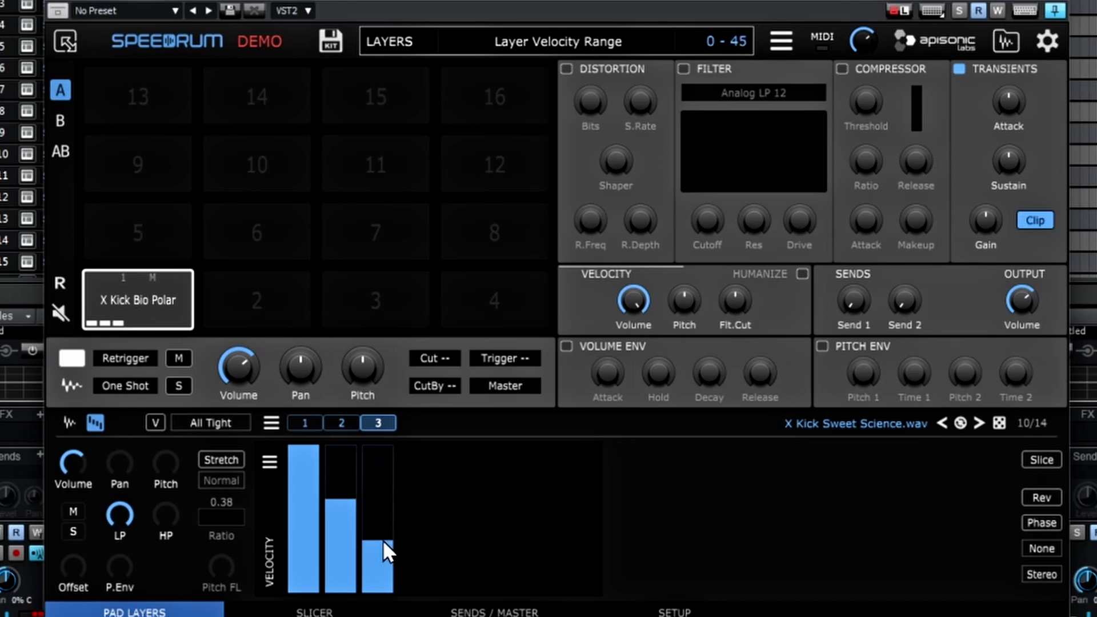
pyautogui.click(270, 460)
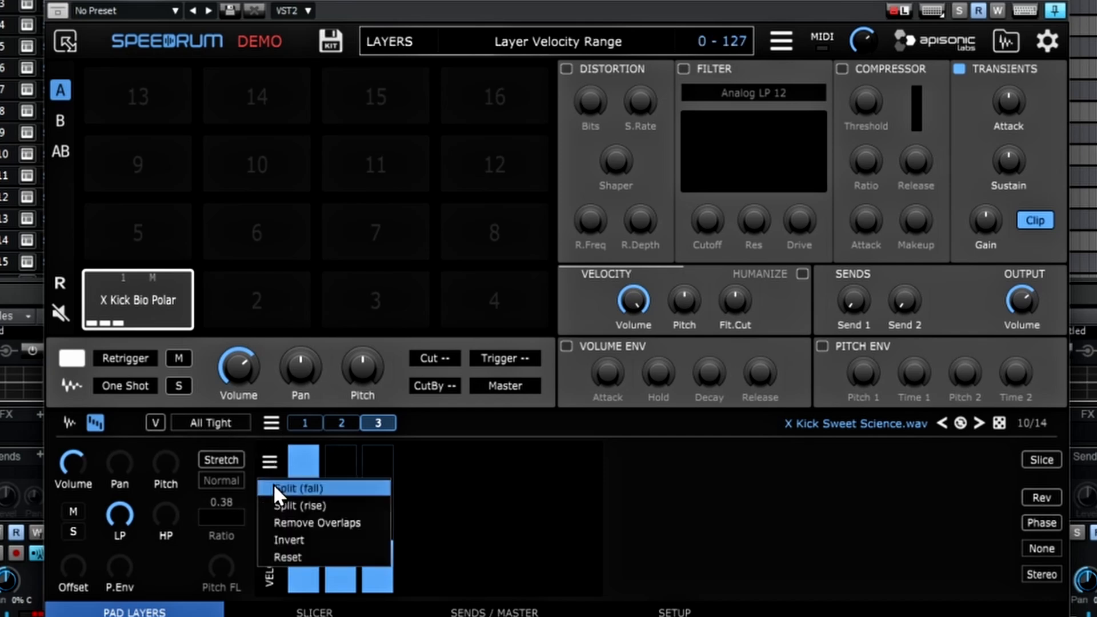
pyautogui.click(347, 489)
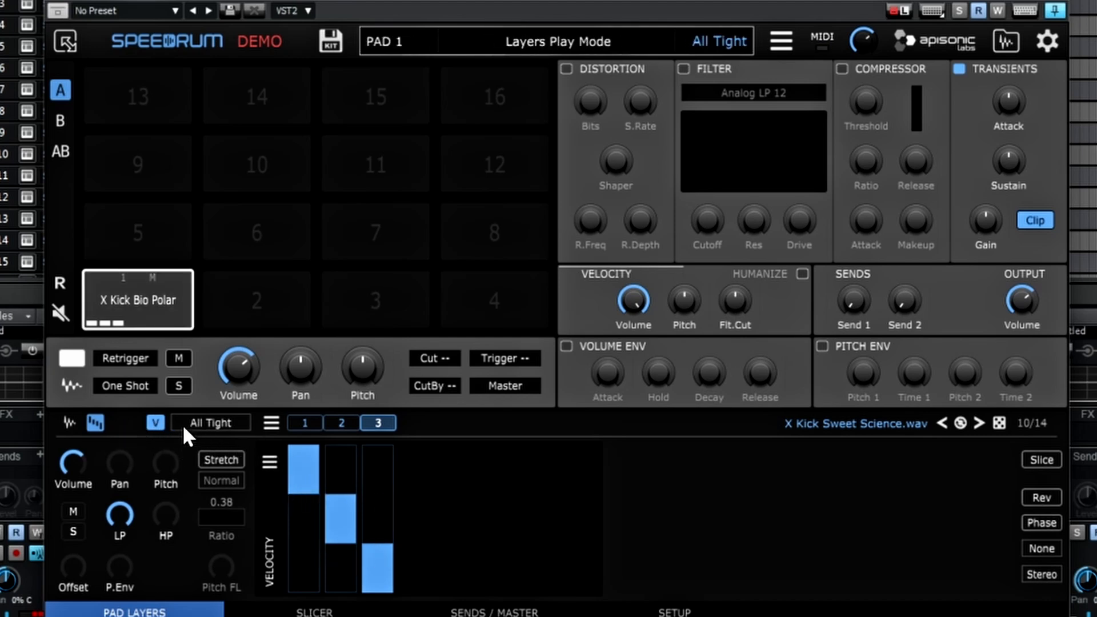
# Step: View pad 1's Layers Play Mode choices and delete layer 3, X Kick Sweet Science
pyautogui.click(218, 423)
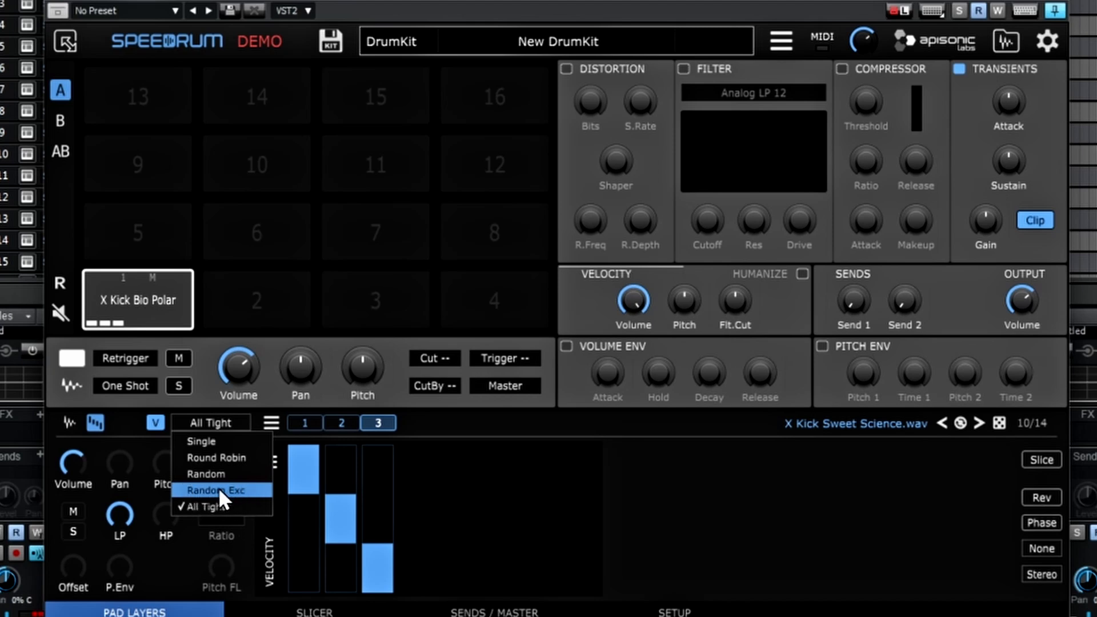
pyautogui.click(218, 420)
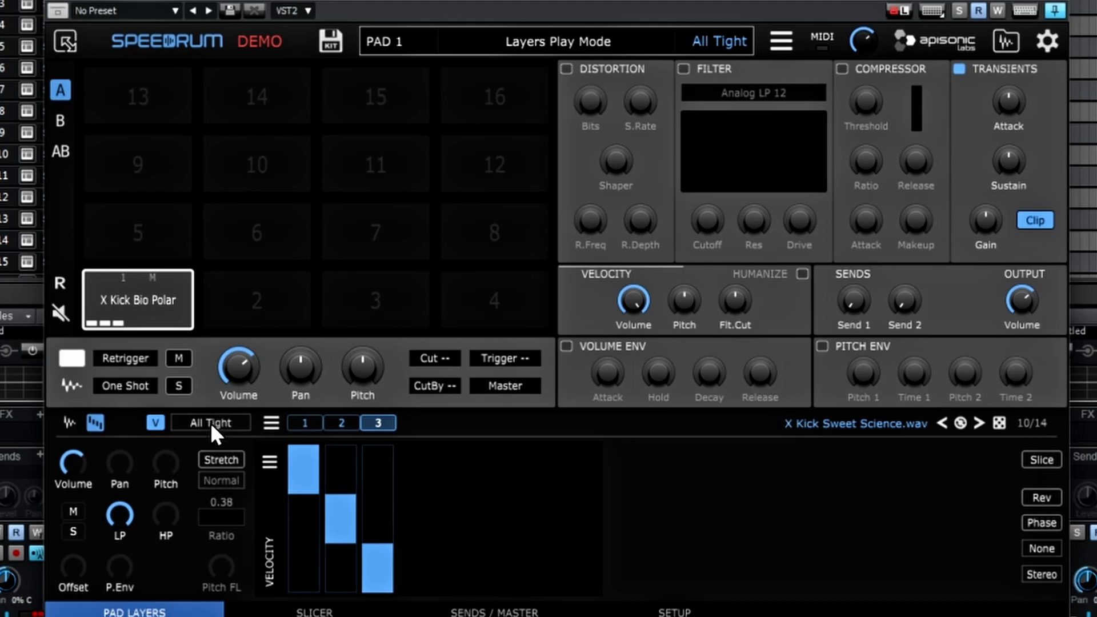
pyautogui.click(271, 423)
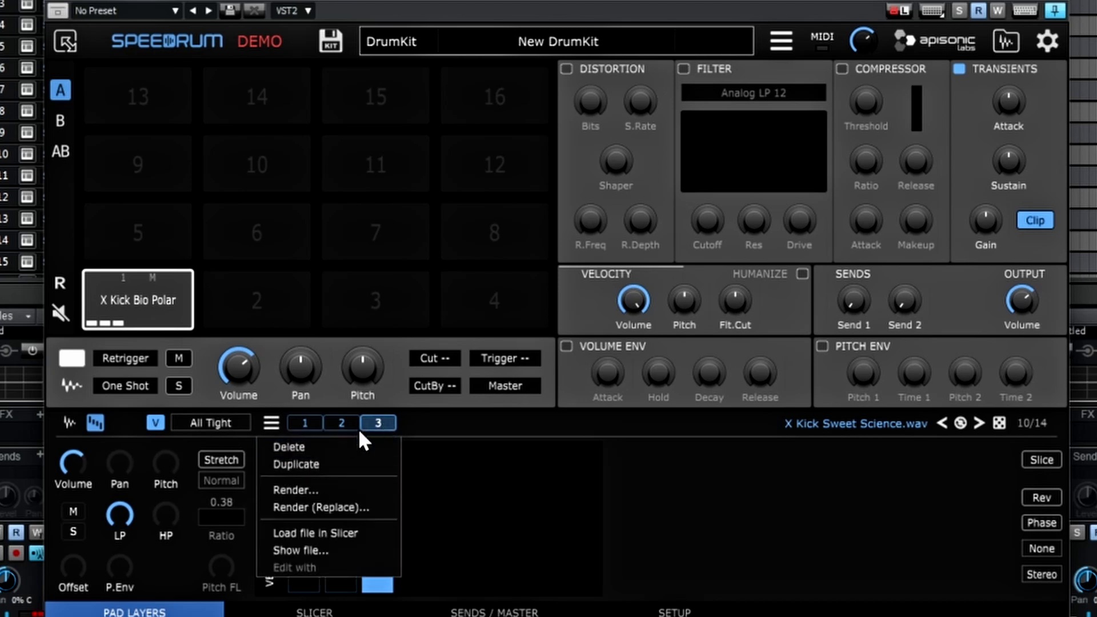
pyautogui.click(288, 448)
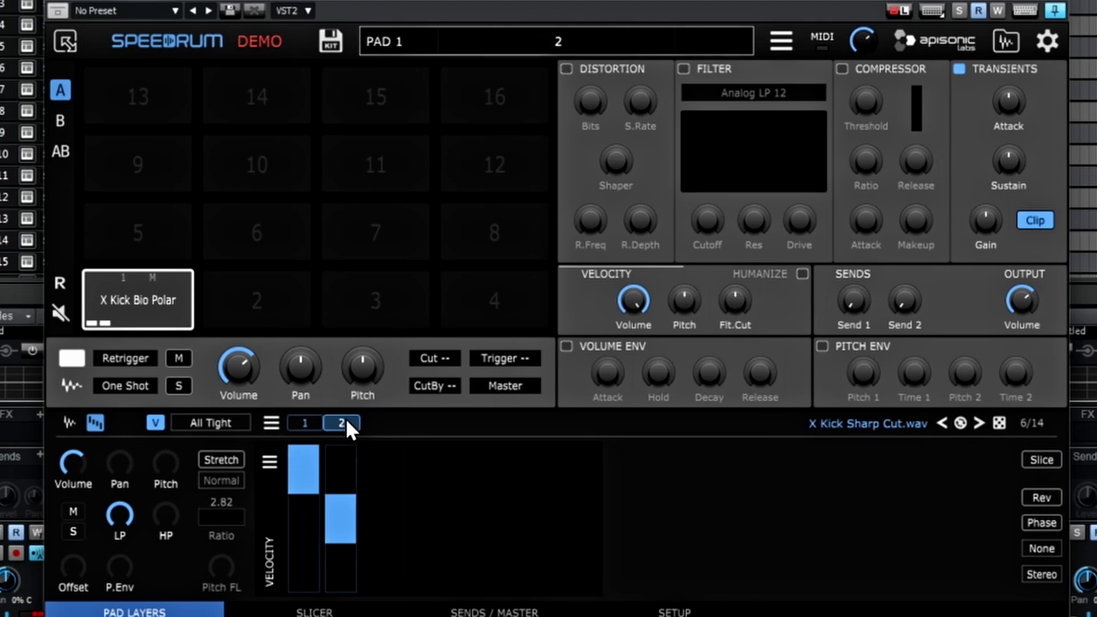
# Step: Duplicate pad 1's layer 2, delete the copy, and review the remaining layer commands
pyautogui.click(273, 423)
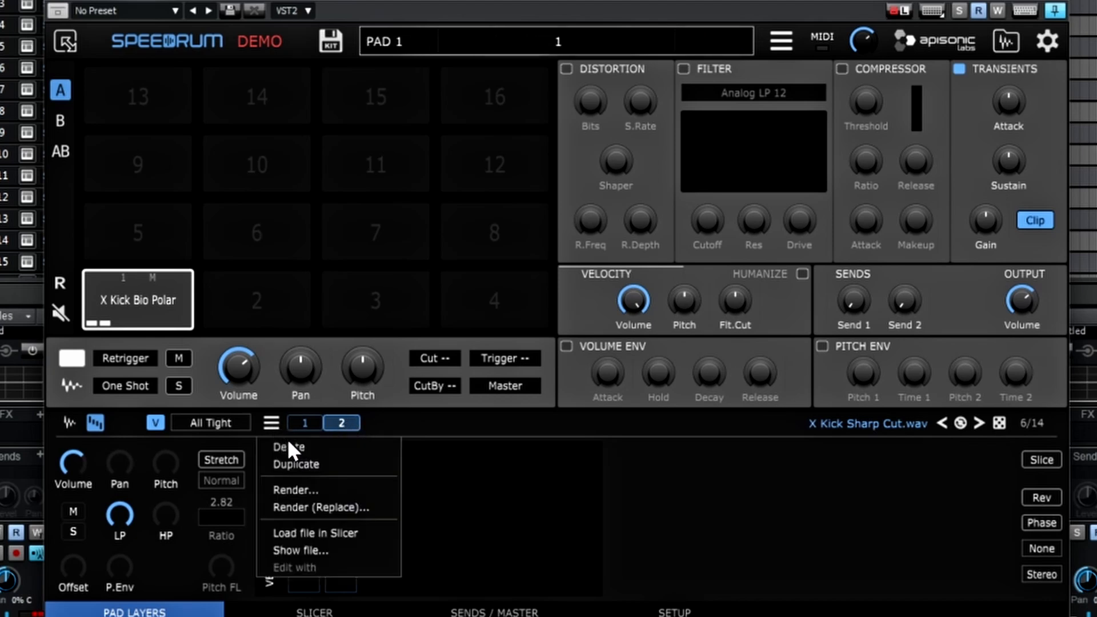
pyautogui.click(307, 464)
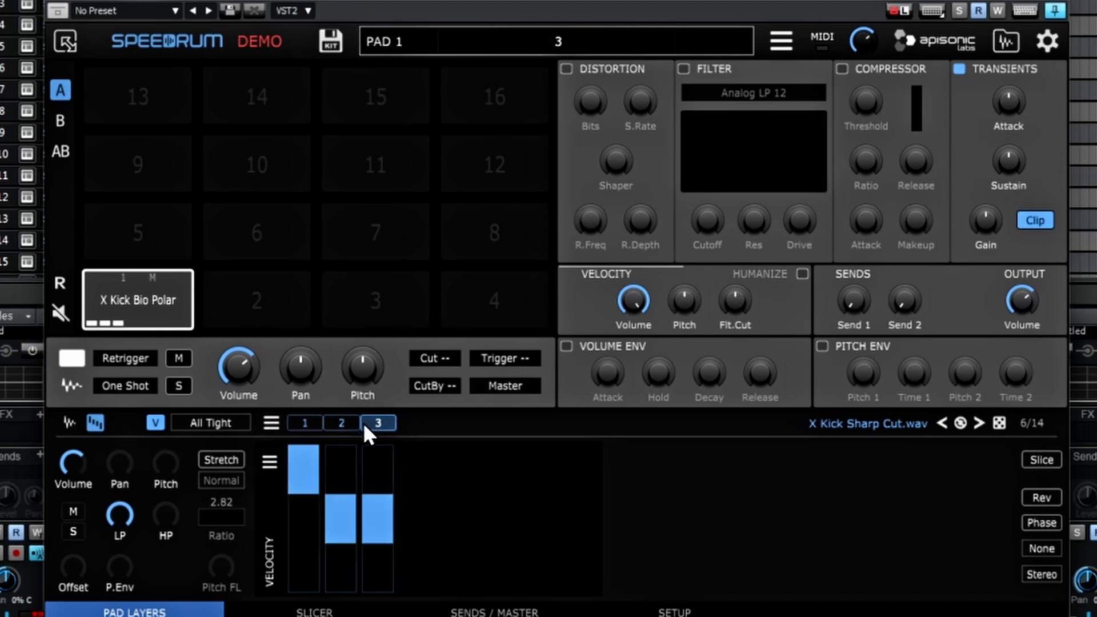
pyautogui.click(271, 423)
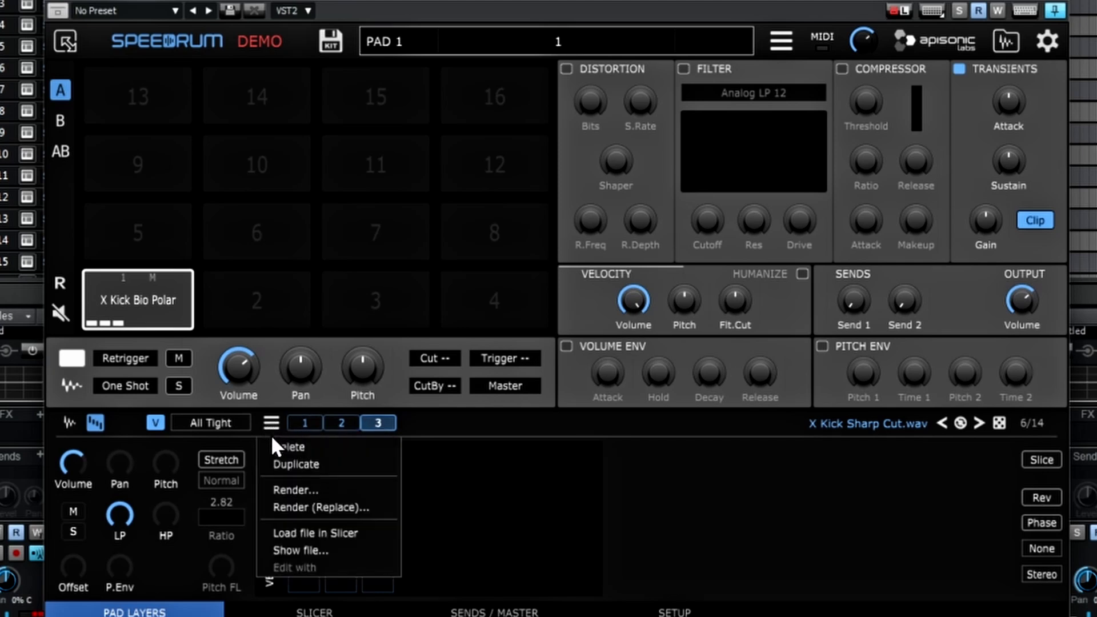
pyautogui.click(314, 449)
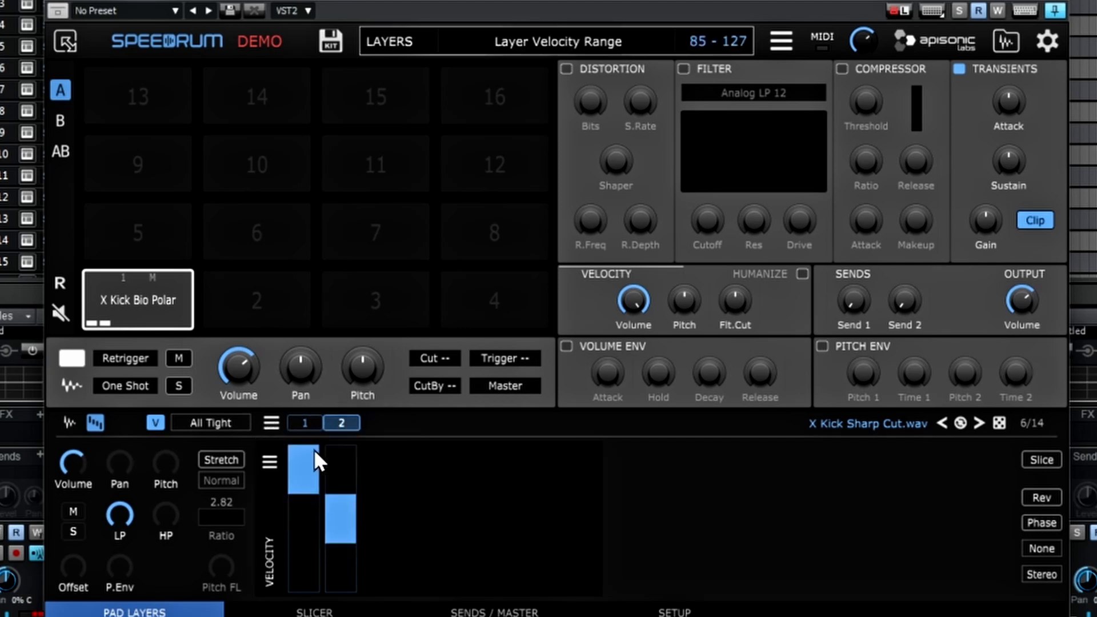
pyautogui.click(271, 423)
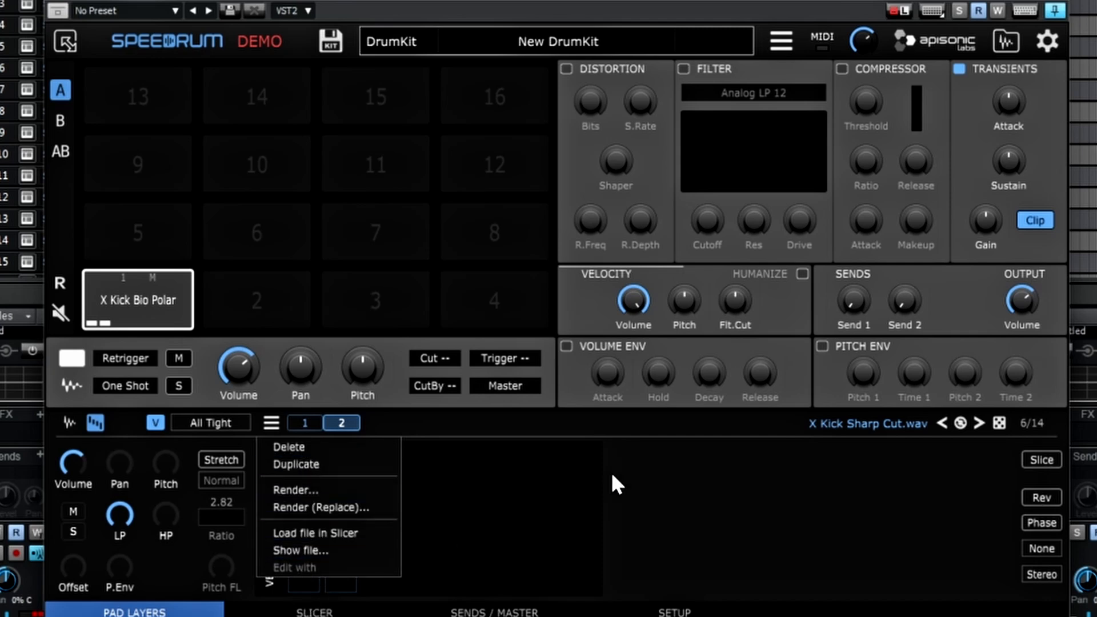
pyautogui.click(629, 427)
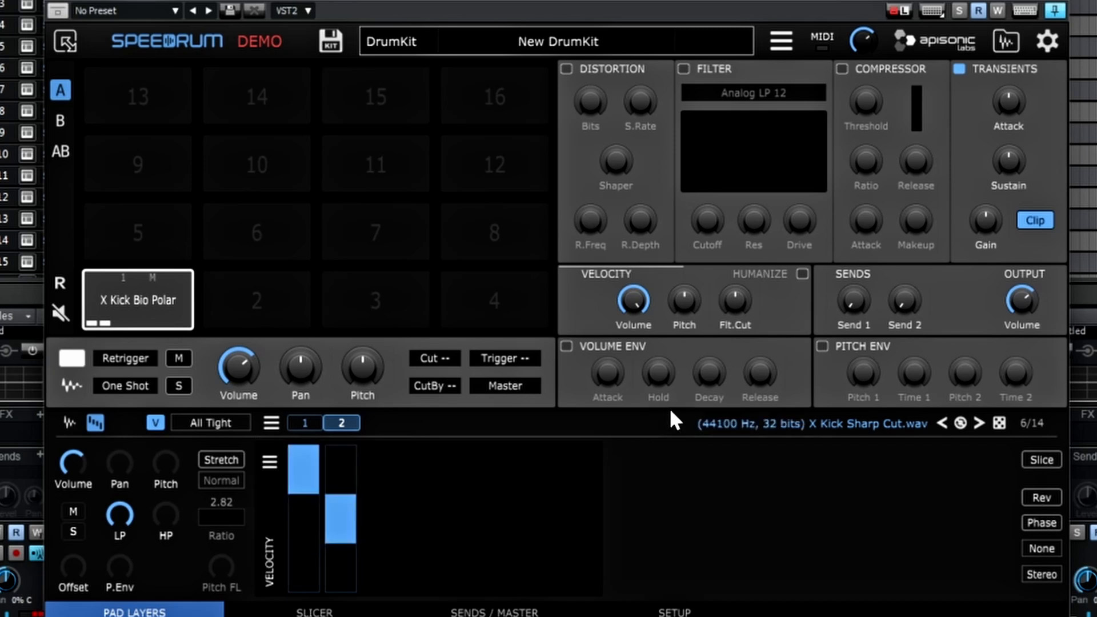
# Step: Step layer 2's sample forward through its folder to X Kick Thudder.wav
pyautogui.click(978, 422)
pyautogui.click(978, 421)
pyautogui.click(978, 421)
pyautogui.click(978, 421)
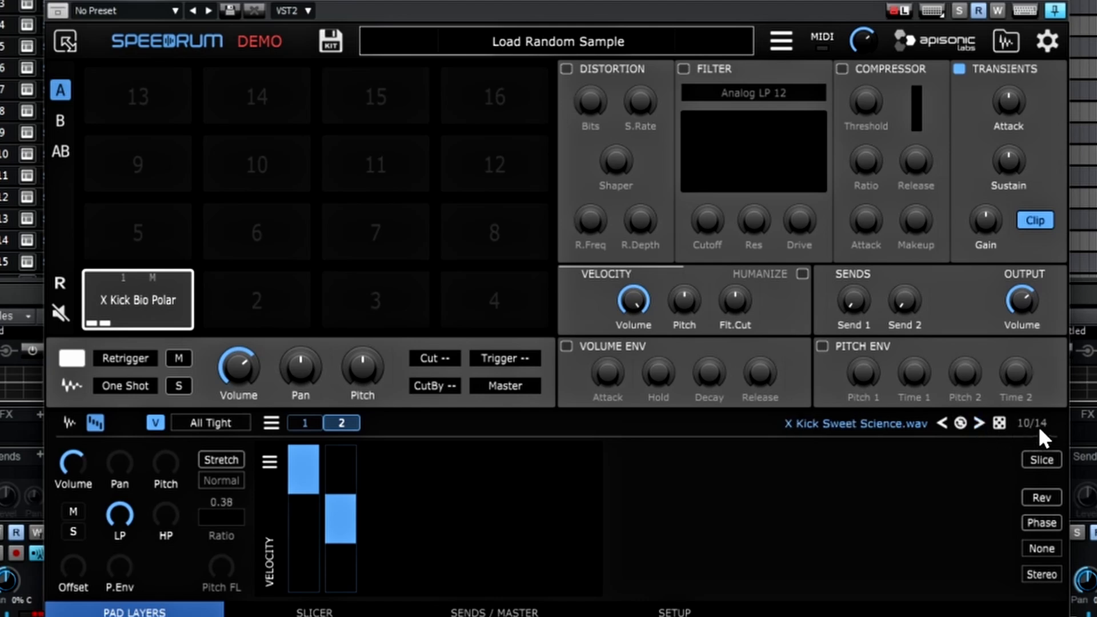
pyautogui.click(976, 423)
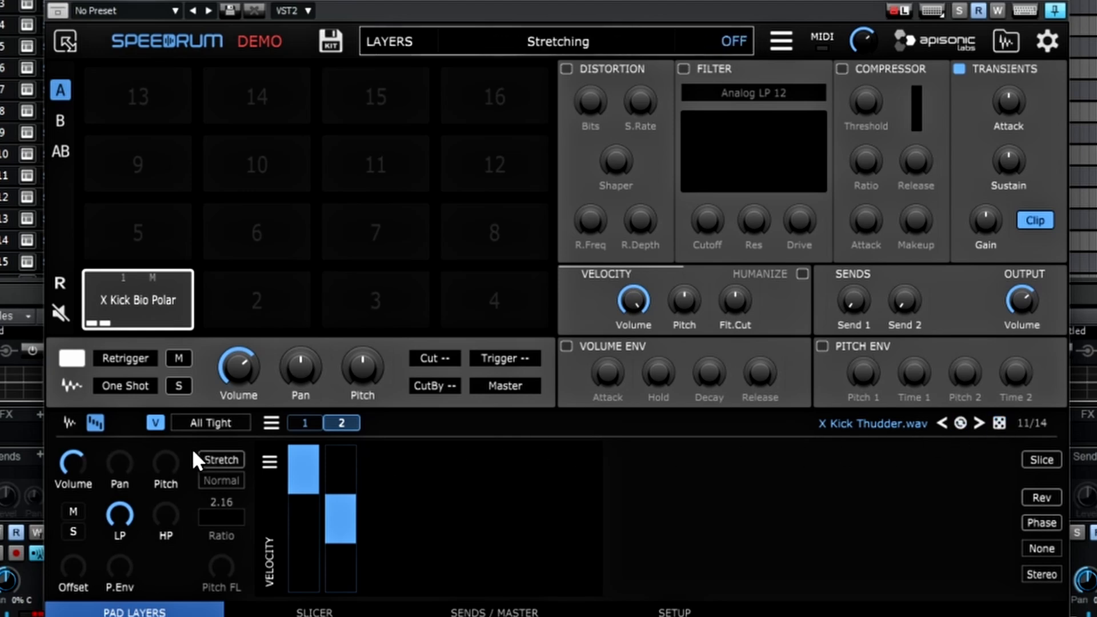
# Step: Shorten layer 2's waveform to a Sample End of about 428.1 ms and turn on Slice
pyautogui.click(68, 422)
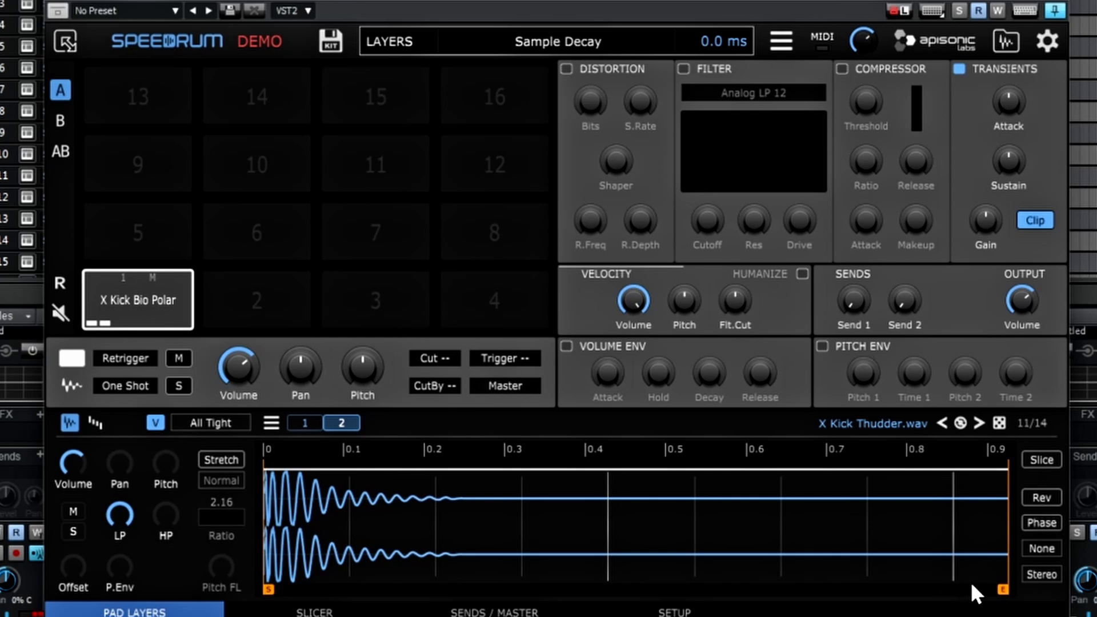
pyautogui.moveTo(1004, 590); pyautogui.dragTo(607, 594)
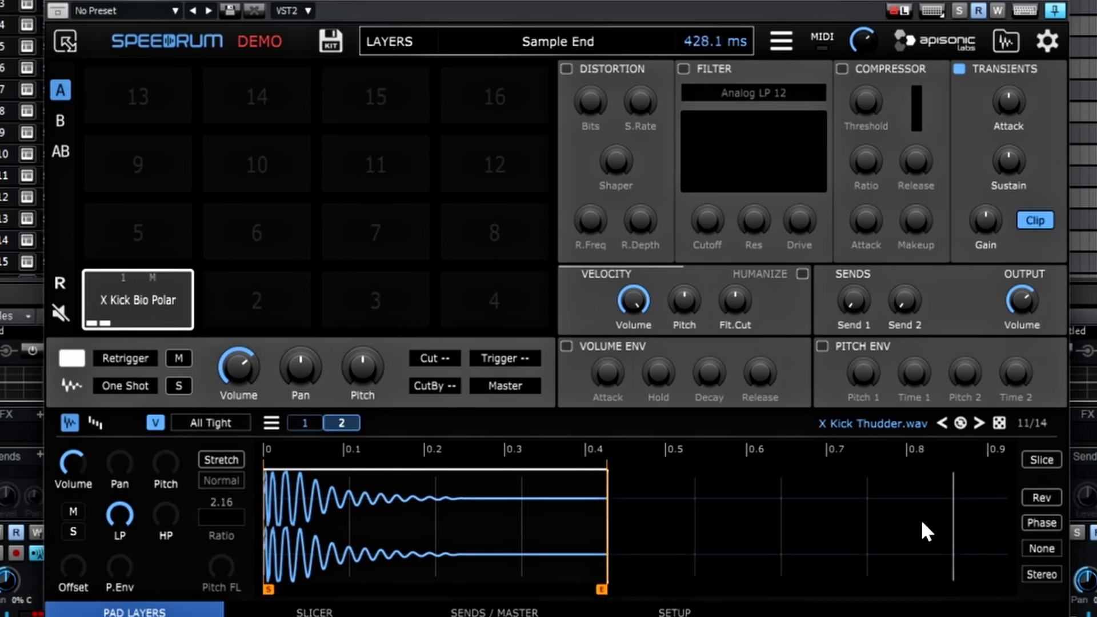
pyautogui.click(1037, 460)
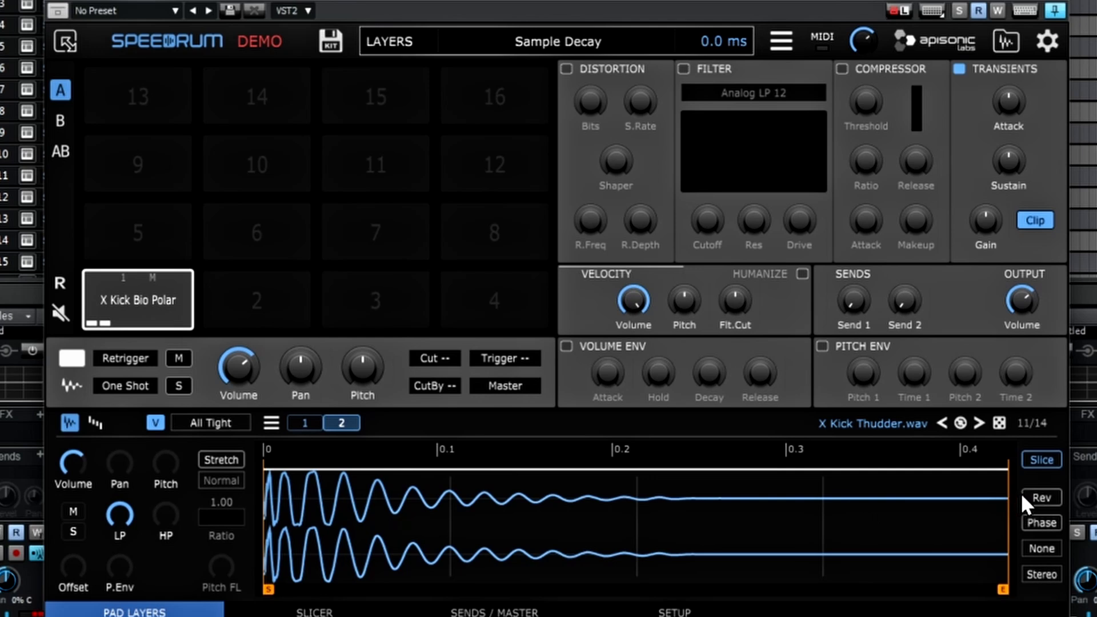
# Step: Try Reverse and Phase on layer 2's sample and turn Reverse back off
pyautogui.click(1044, 497)
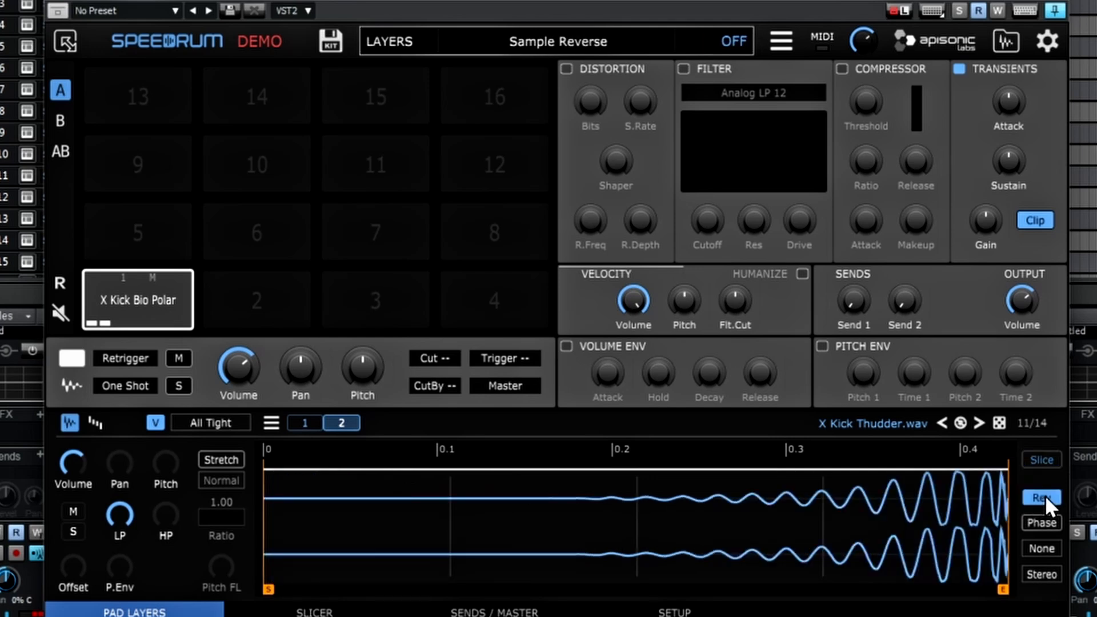
pyautogui.click(1045, 522)
pyautogui.click(1047, 498)
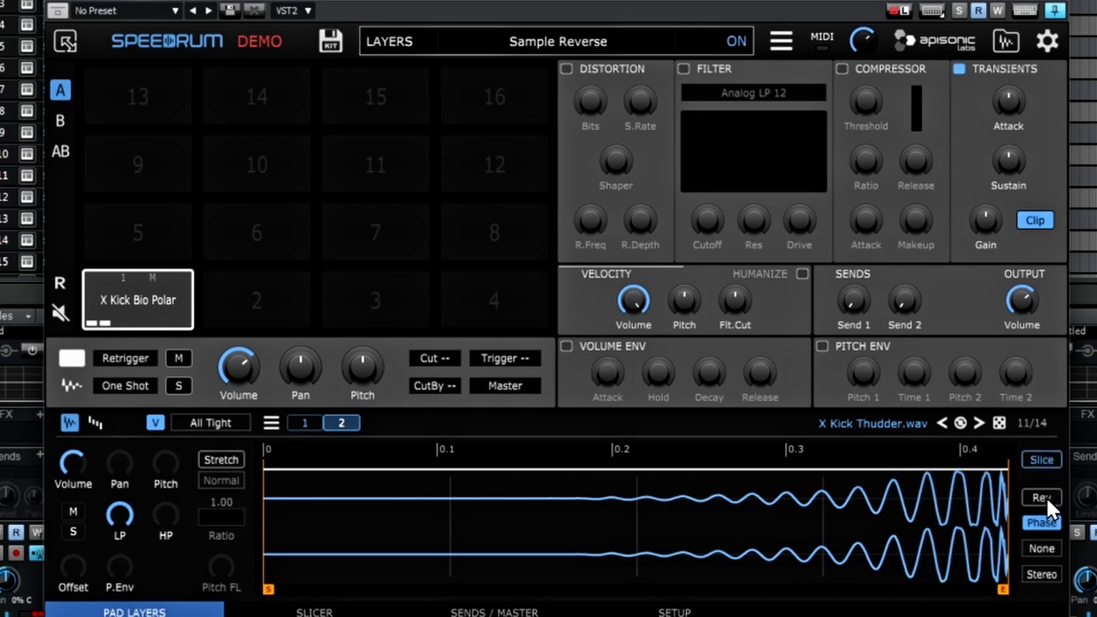
# Step: View layer 2's normalization levels, its Stereo, Mono, Left and Right channel modes, and its P.Env control
pyautogui.click(1037, 546)
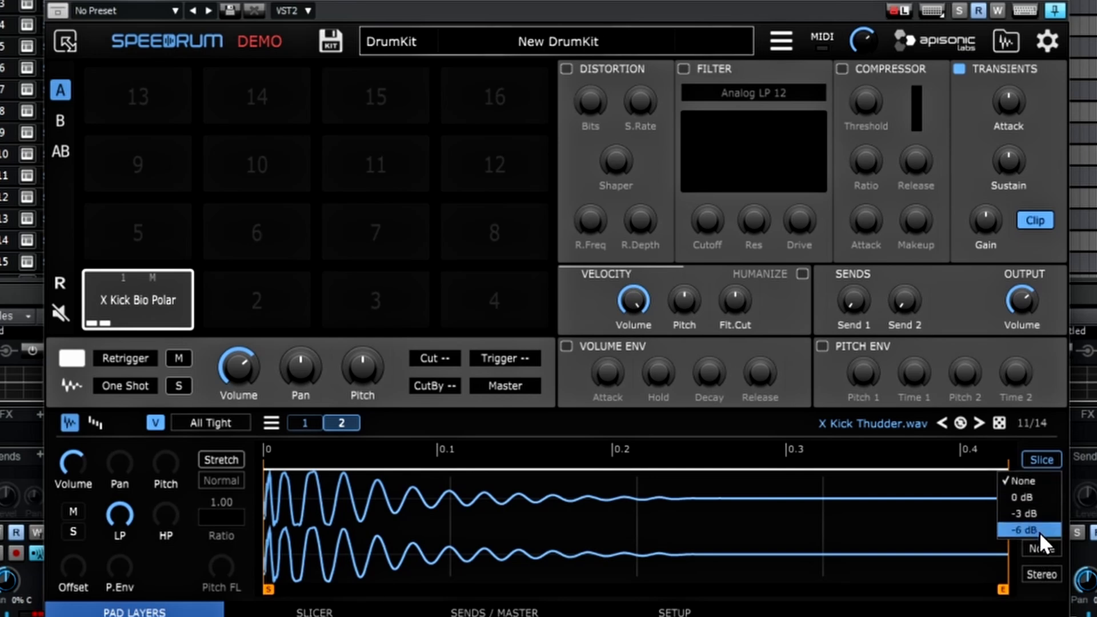
pyautogui.click(1015, 551)
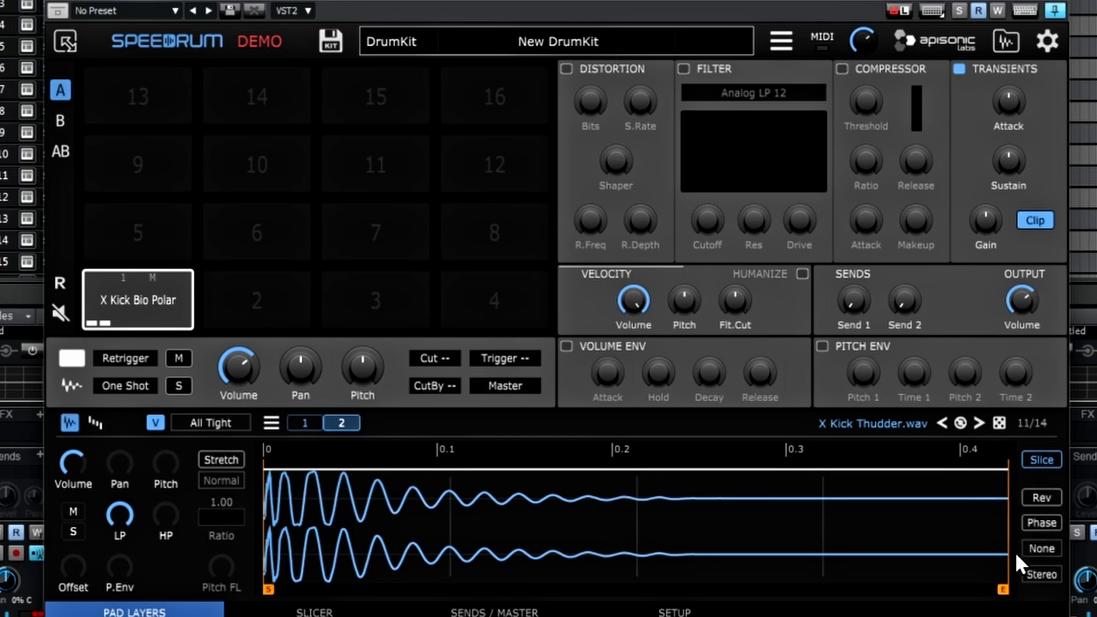
pyautogui.click(1043, 574)
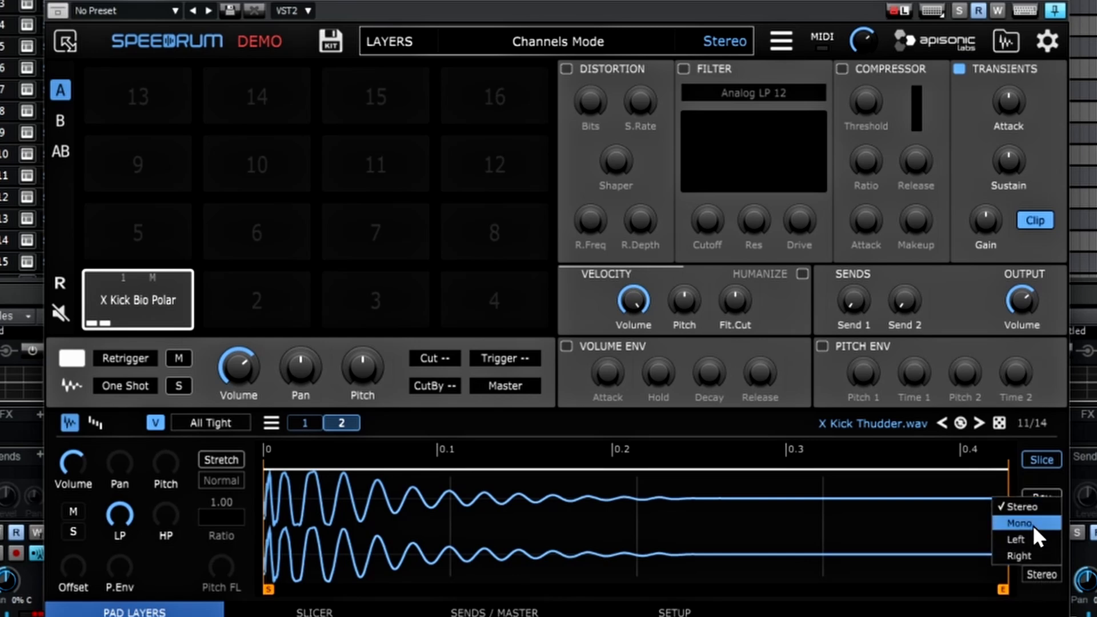
pyautogui.click(1037, 601)
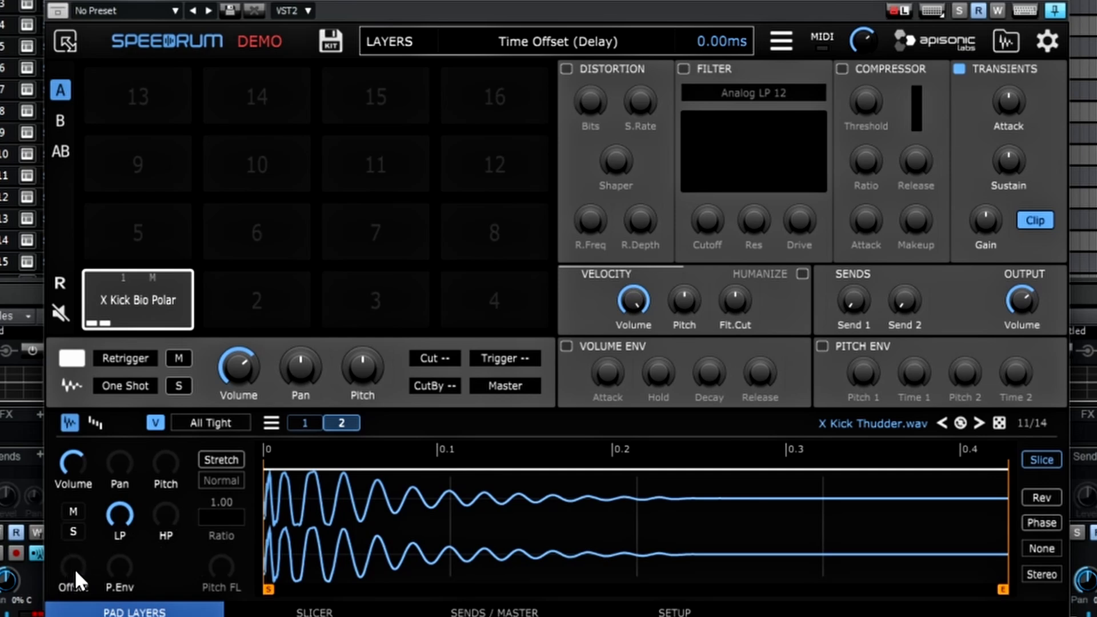
pyautogui.moveTo(119, 568)
pyautogui.mouseDown()
pyautogui.moveTo(116, 514)
pyautogui.moveTo(119, 568)
pyautogui.mouseUp()
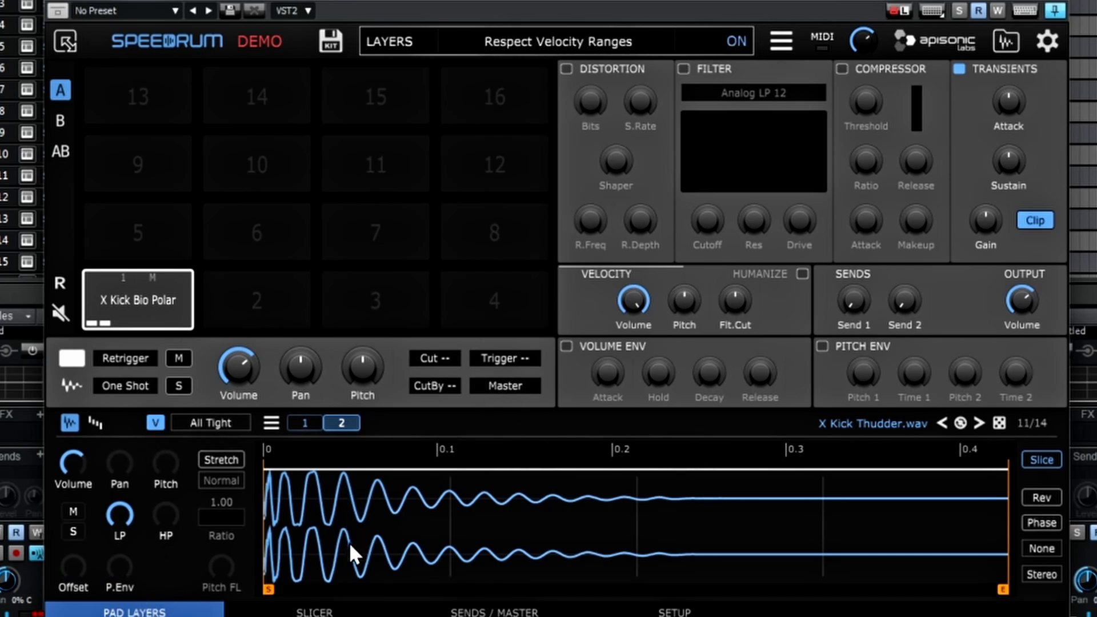
# Step: Load the loop Ready Playr 94 BPM Sample Dm render 001.wav into the Slicer and stop and mute its preview
pyautogui.click(322, 612)
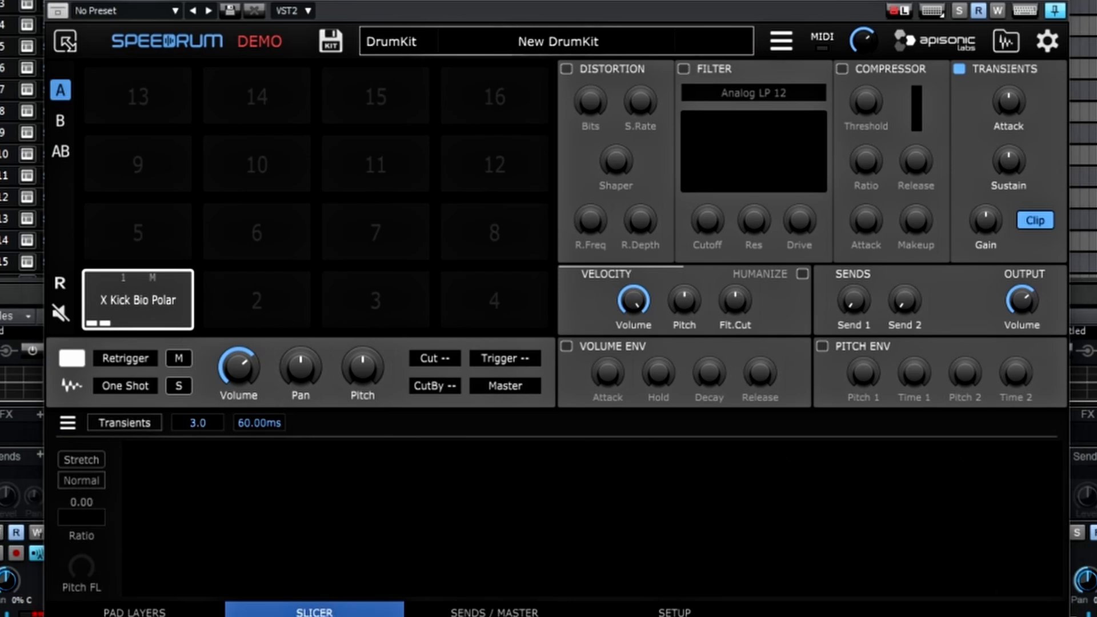
pyautogui.moveTo(0, 197); pyautogui.dragTo(296, 528)
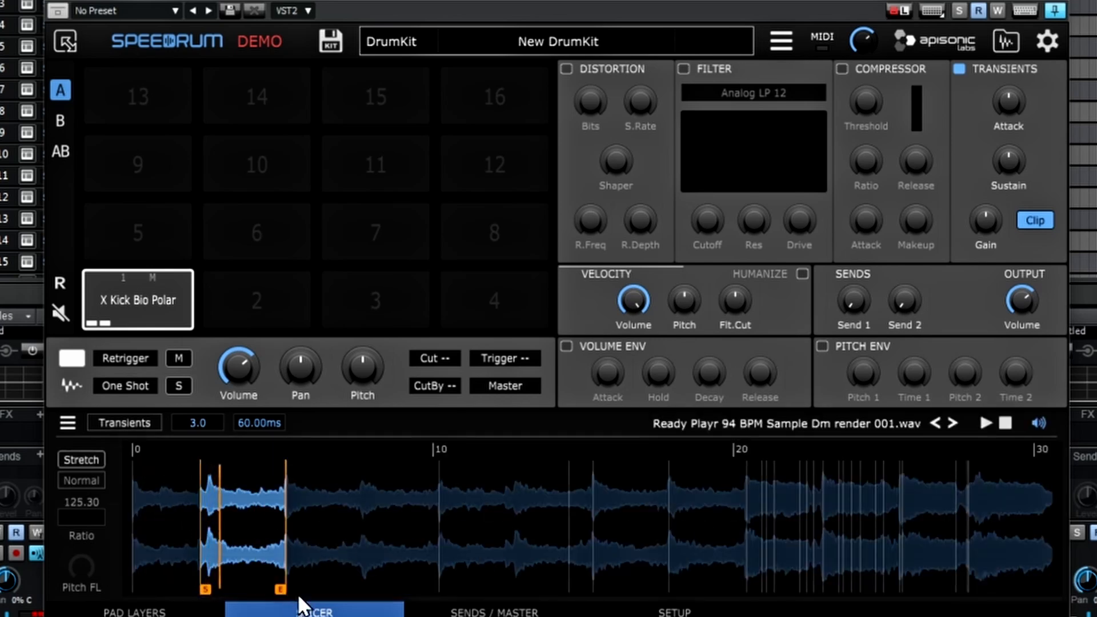
pyautogui.click(1004, 422)
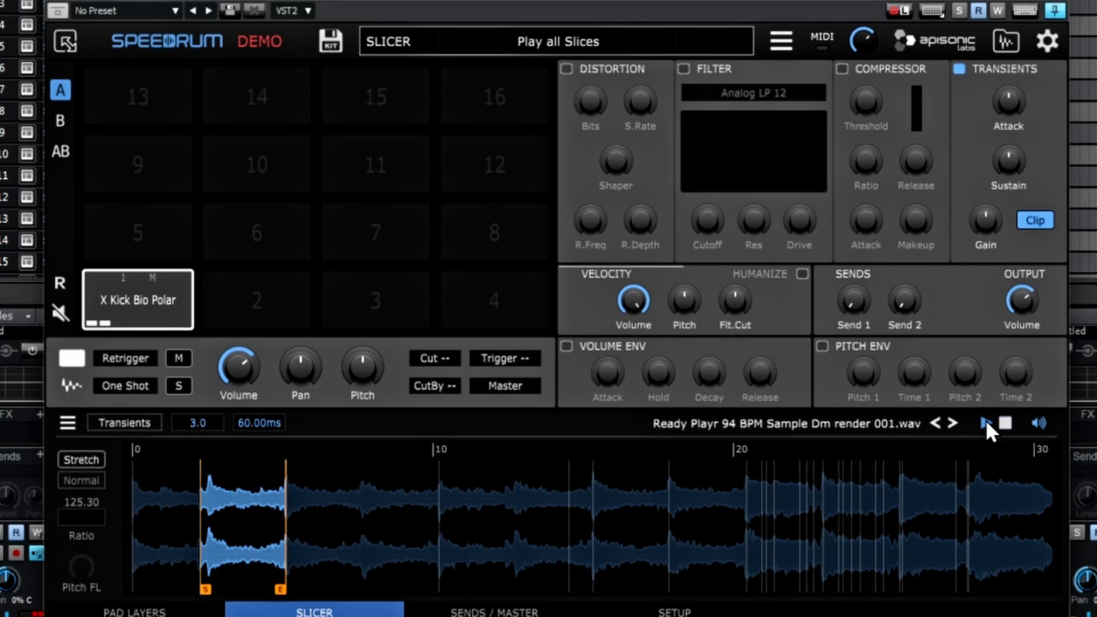
pyautogui.click(1038, 422)
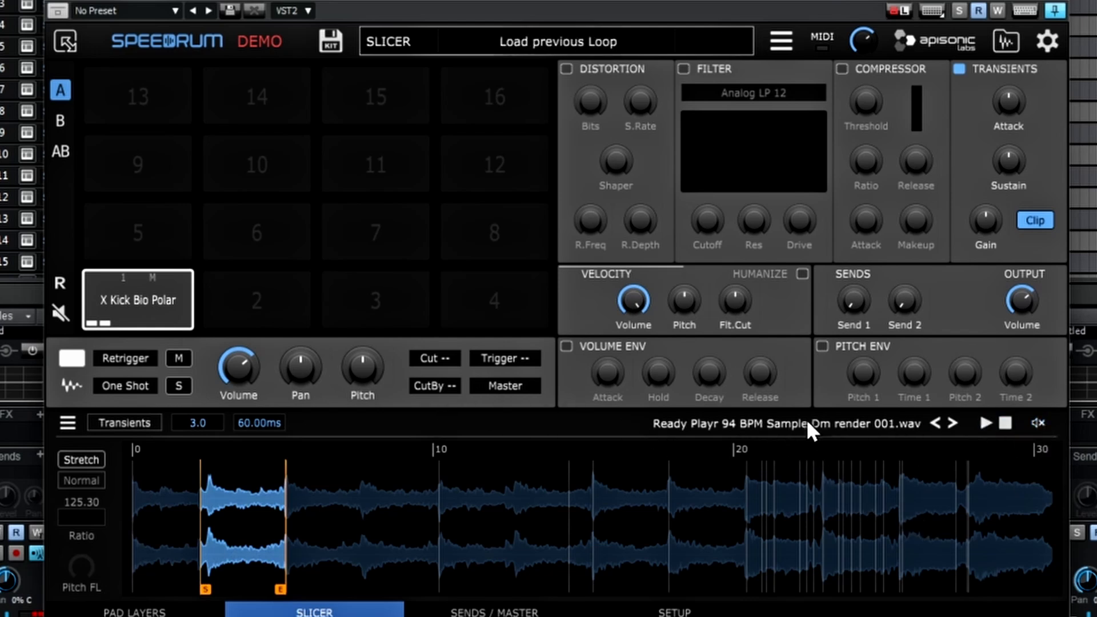
# Step: Browse forward past the Stick up 143 BPM loop to load Try Again - 108 BPM Sample Gm render 001.wav, previewing both loops
pyautogui.click(951, 423)
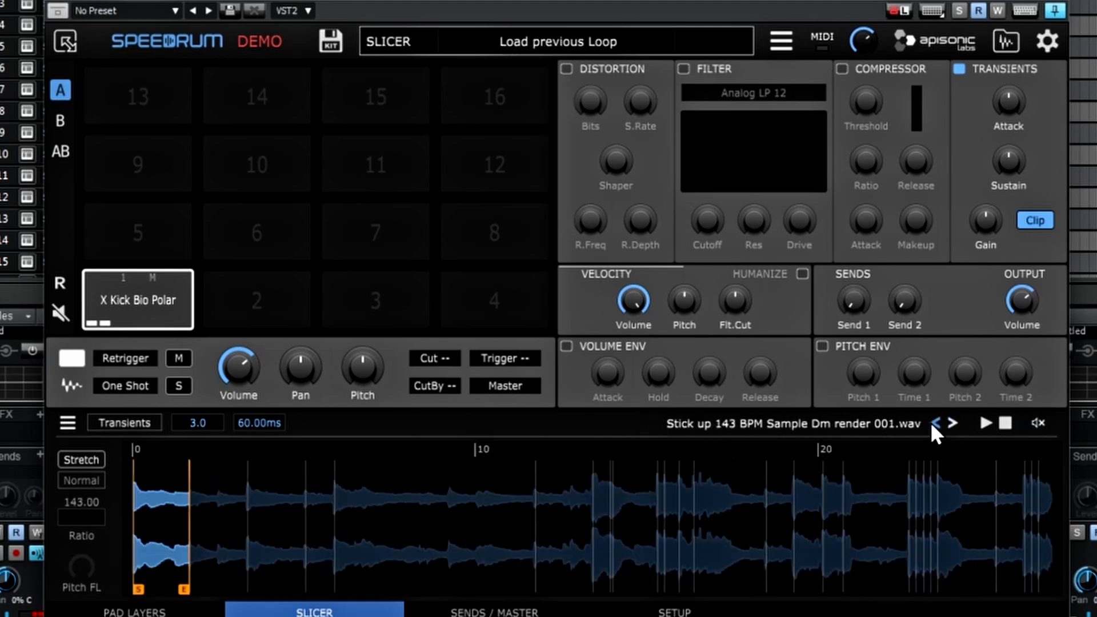
pyautogui.click(933, 423)
pyautogui.click(952, 423)
pyautogui.click(983, 426)
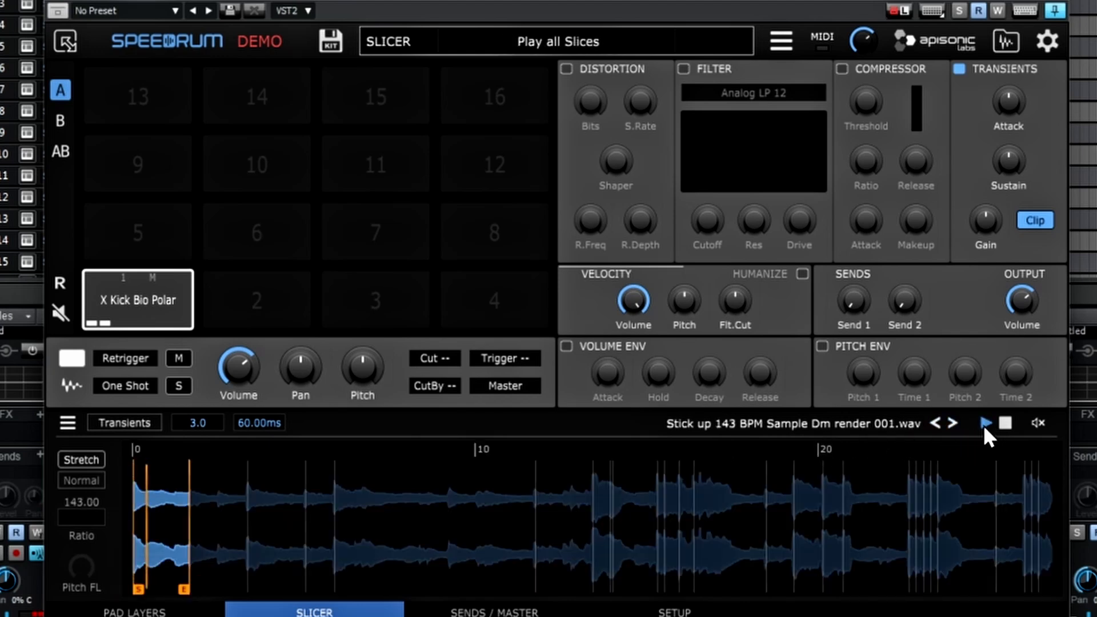
pyautogui.click(952, 423)
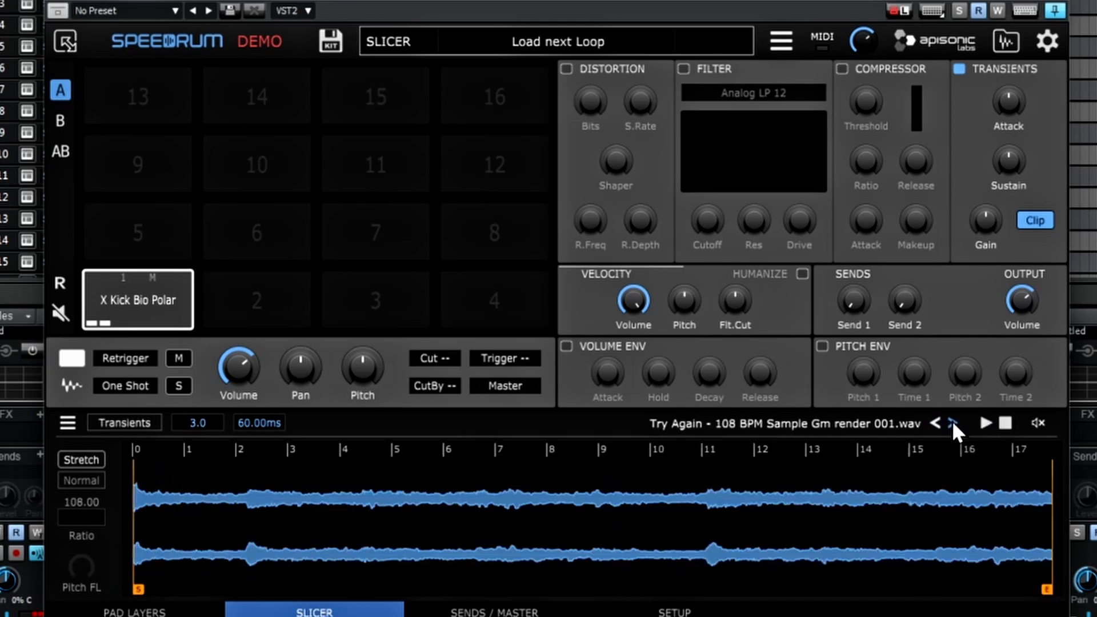
pyautogui.click(984, 423)
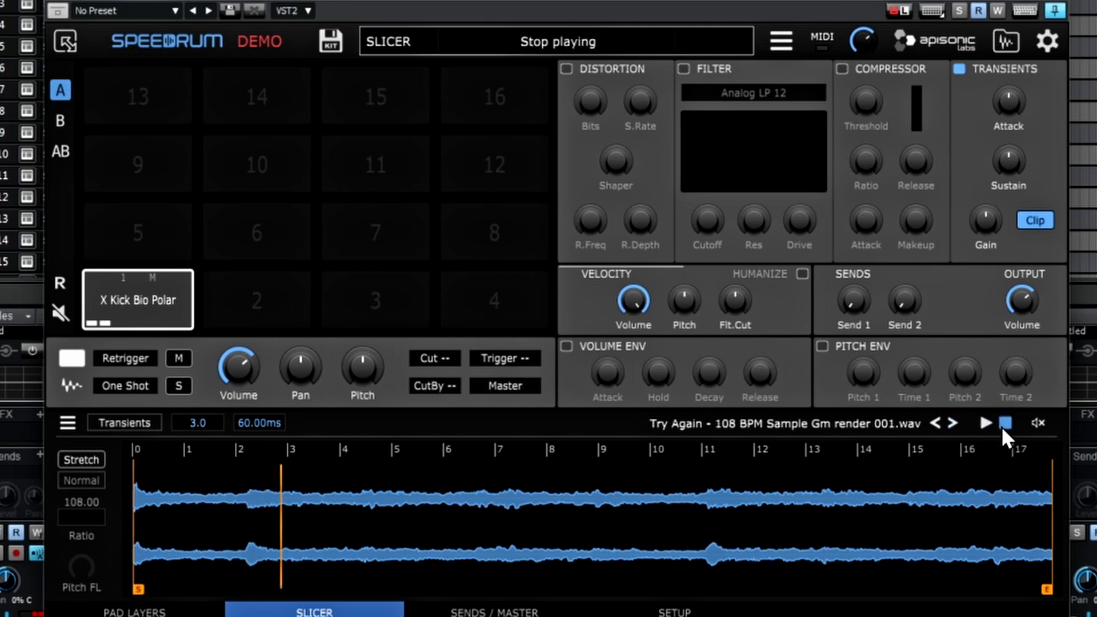
pyautogui.click(1004, 422)
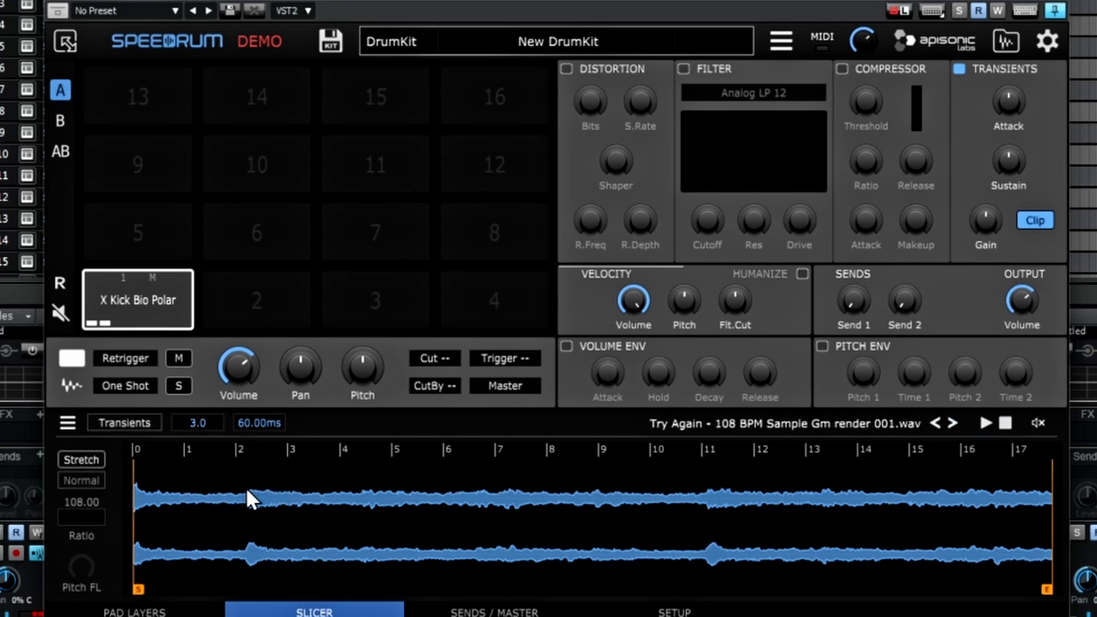
# Step: Add manual slice markers to the loop at about 2.2, 5 and 9 on the waveform ruler
pyautogui.keyDown('shift'); pyautogui.click(247, 523); pyautogui.keyUp('shift')
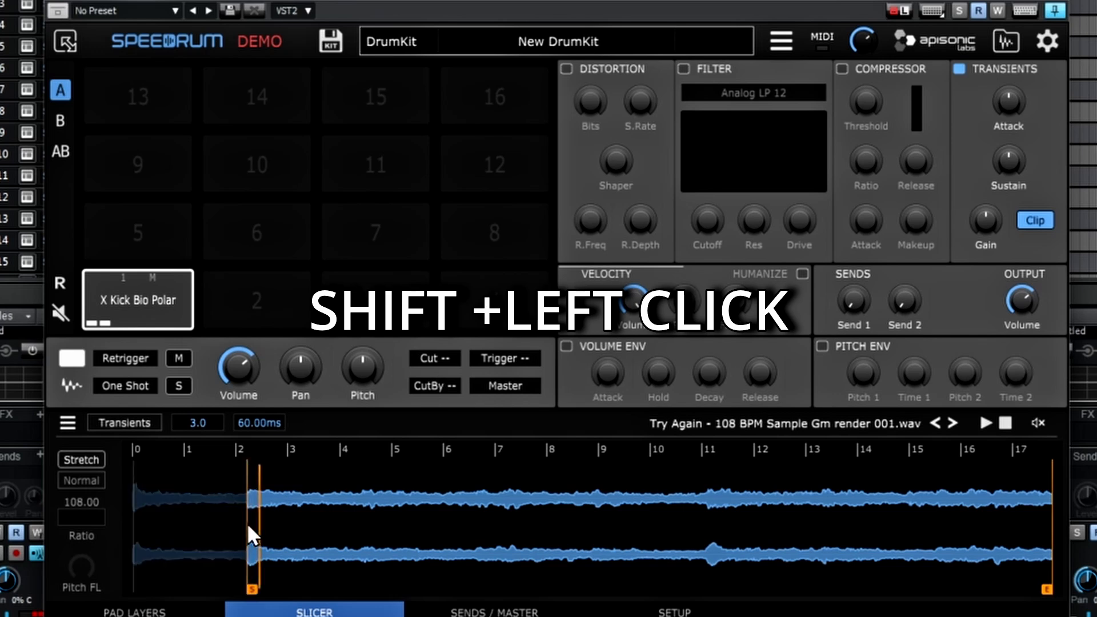
pyautogui.keyDown('shift'); pyautogui.click(393, 519); pyautogui.keyUp('shift')
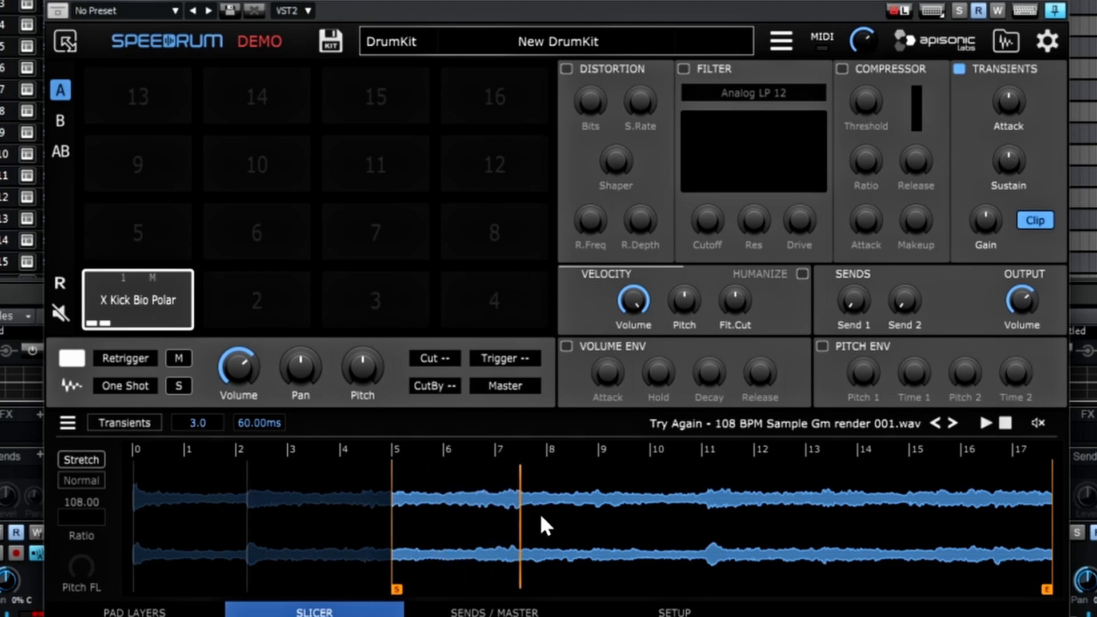
pyautogui.keyDown('shift'); pyautogui.click(603, 520); pyautogui.keyUp('shift')
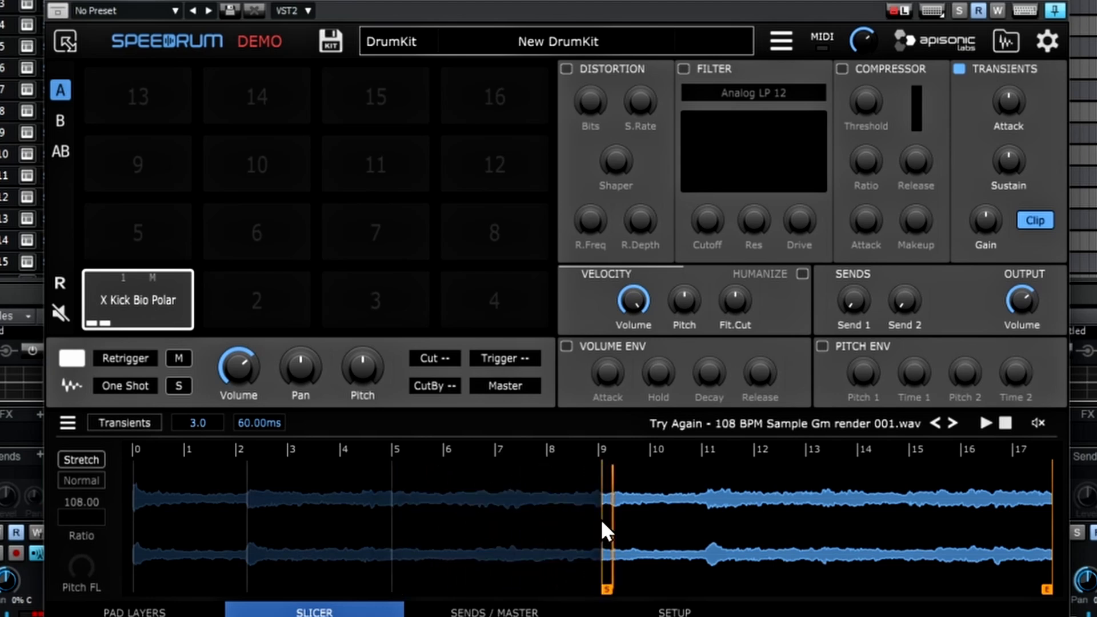
# Step: Audition the manually created slices one after another on the waveform
pyautogui.click(499, 528)
pyautogui.click(238, 523)
pyautogui.click(278, 525)
pyautogui.click(225, 526)
pyautogui.click(326, 515)
pyautogui.click(483, 516)
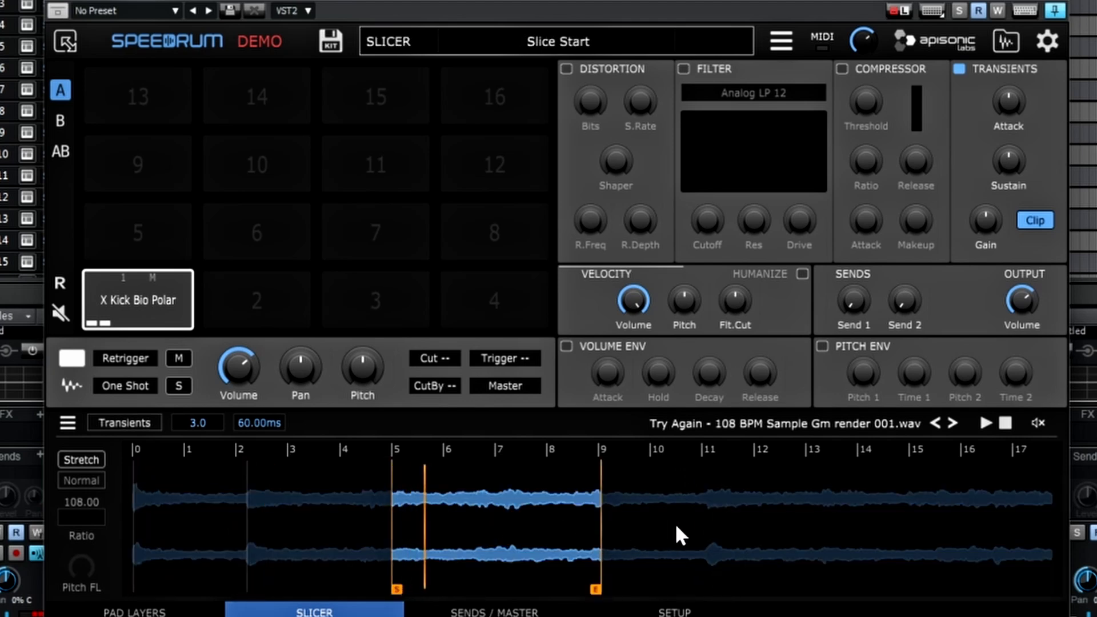
pyautogui.click(703, 526)
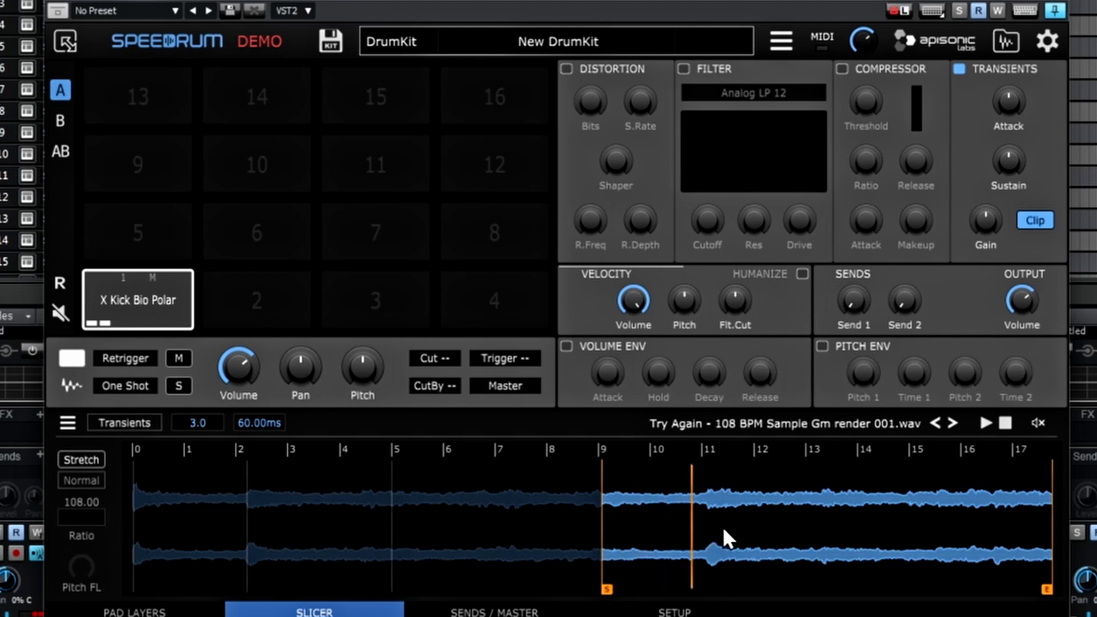
# Step: Add three more slice markers at about 11.1, 13.3 and 15.8 on the waveform ruler
pyautogui.doubleClick(711, 527)
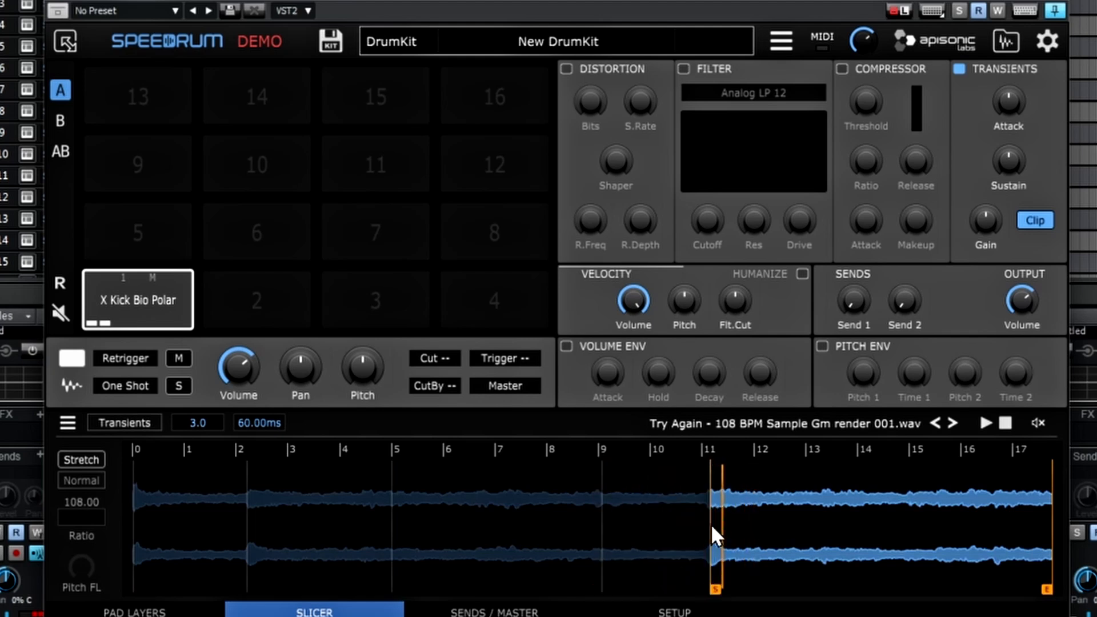
pyautogui.doubleClick(824, 523)
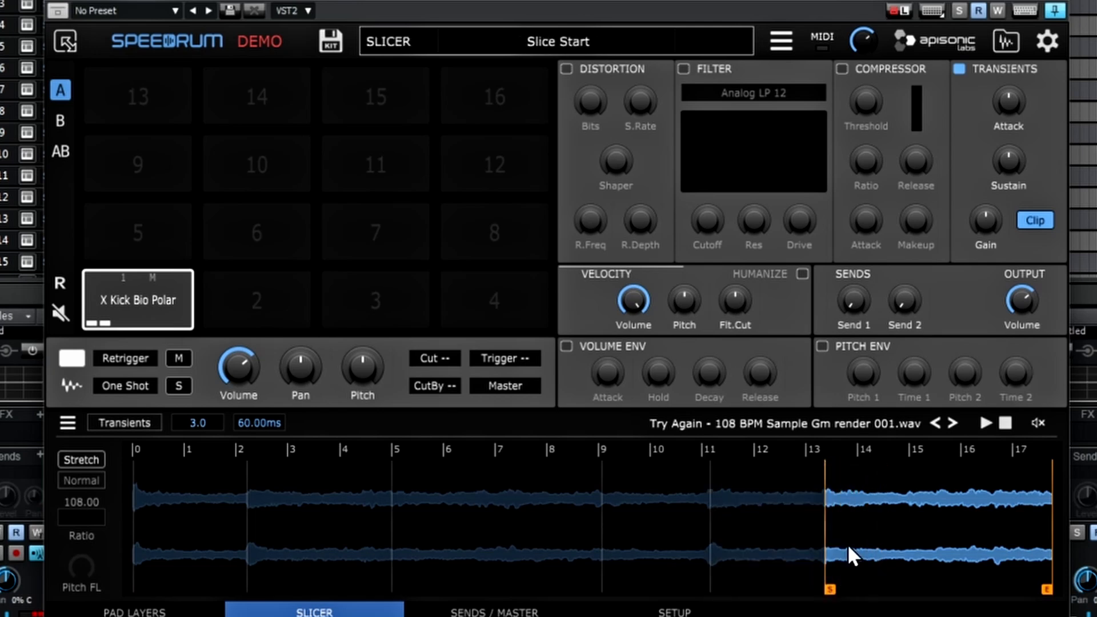
pyautogui.doubleClick(954, 532)
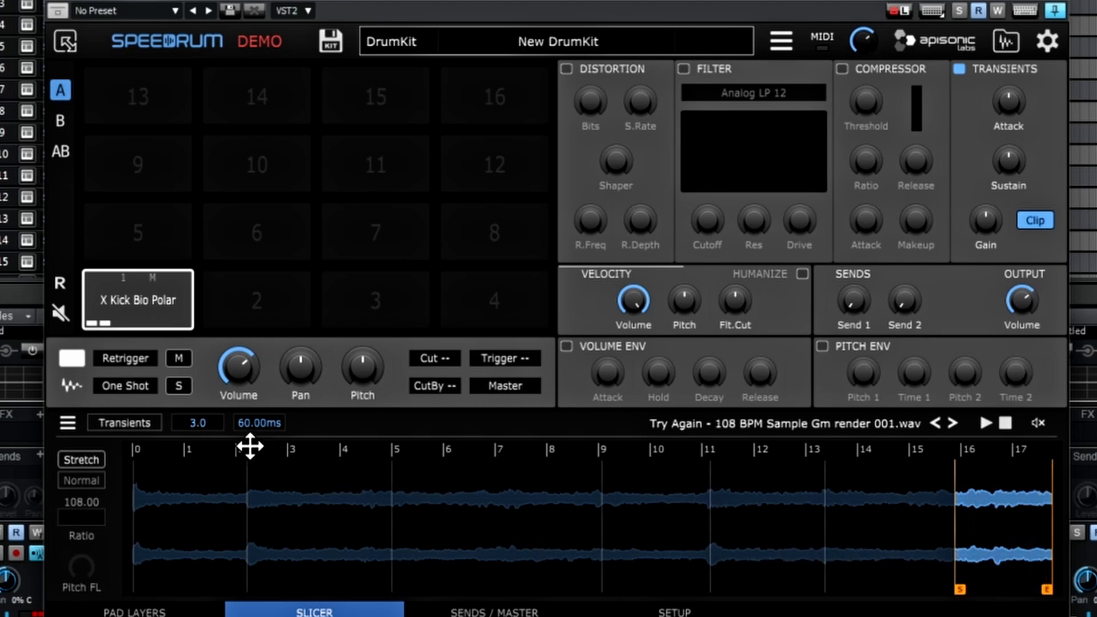
# Step: Change the Slicer mode from Transients to BPM and sync the slicing BPM to Host
pyautogui.click(131, 422)
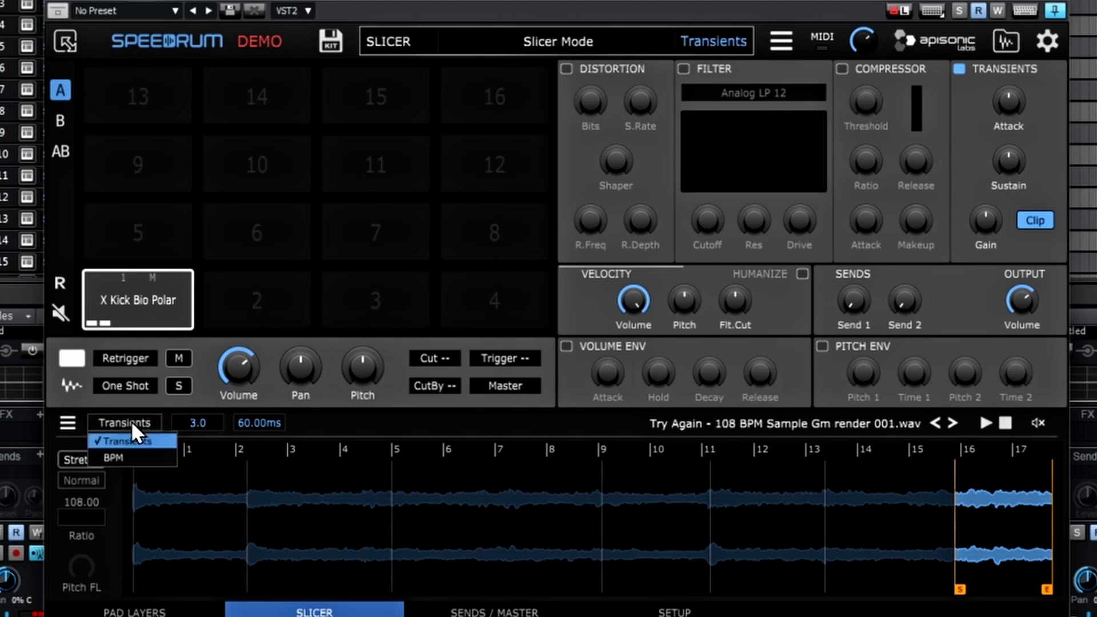
pyautogui.click(114, 457)
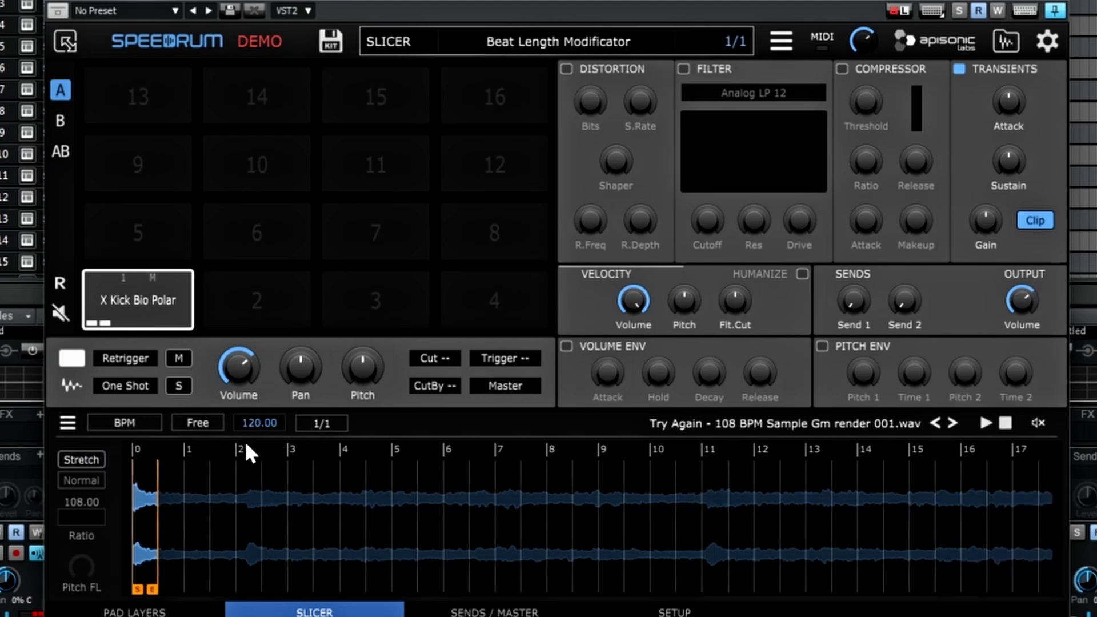
pyautogui.click(209, 424)
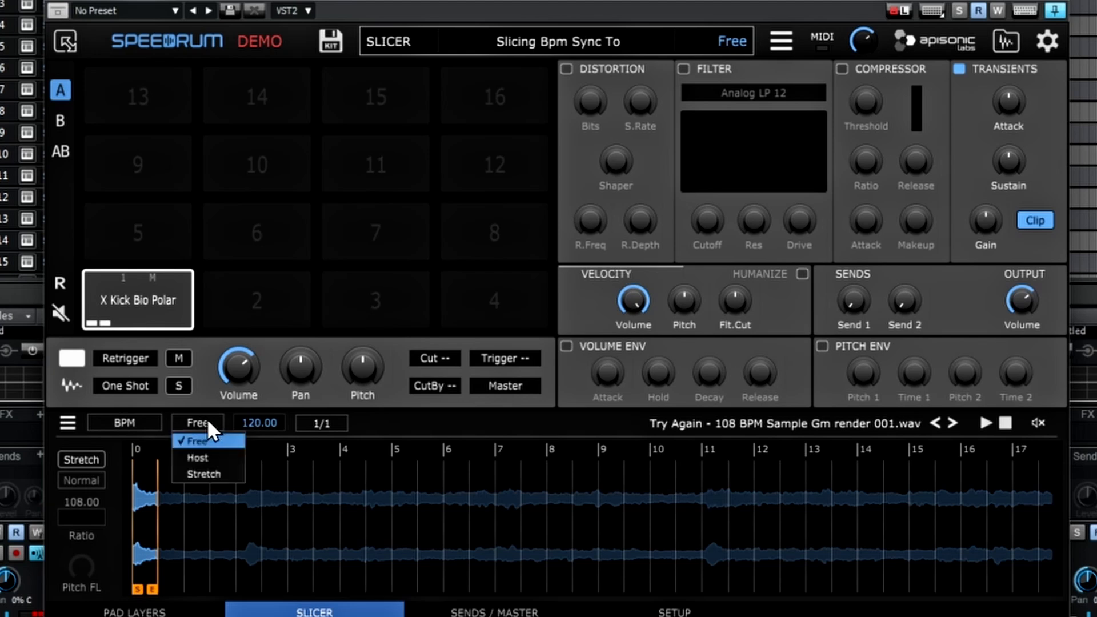
pyautogui.click(207, 423)
pyautogui.click(194, 423)
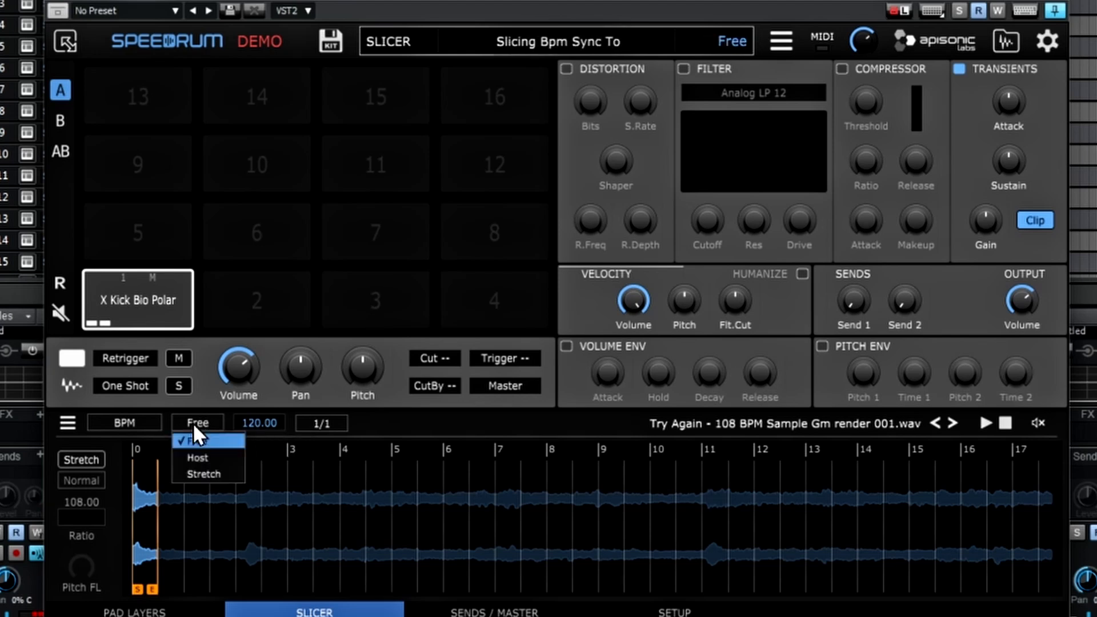
pyautogui.click(196, 458)
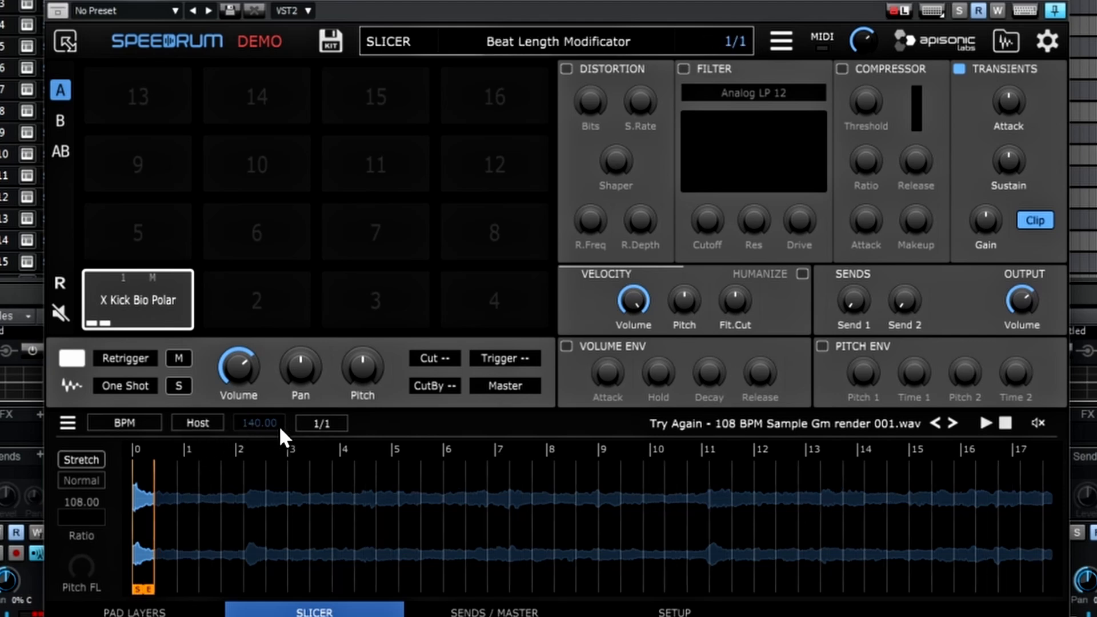
# Step: Turn on Stretch with a 2/1 beat length and audition slices across the loop
pyautogui.click(76, 461)
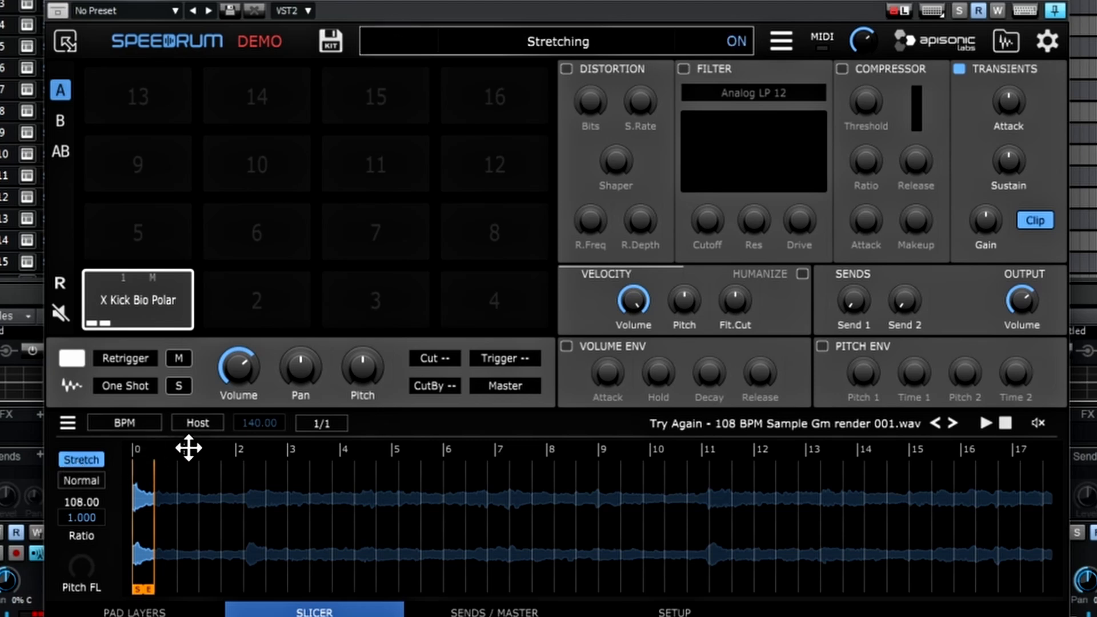
pyautogui.click(323, 424)
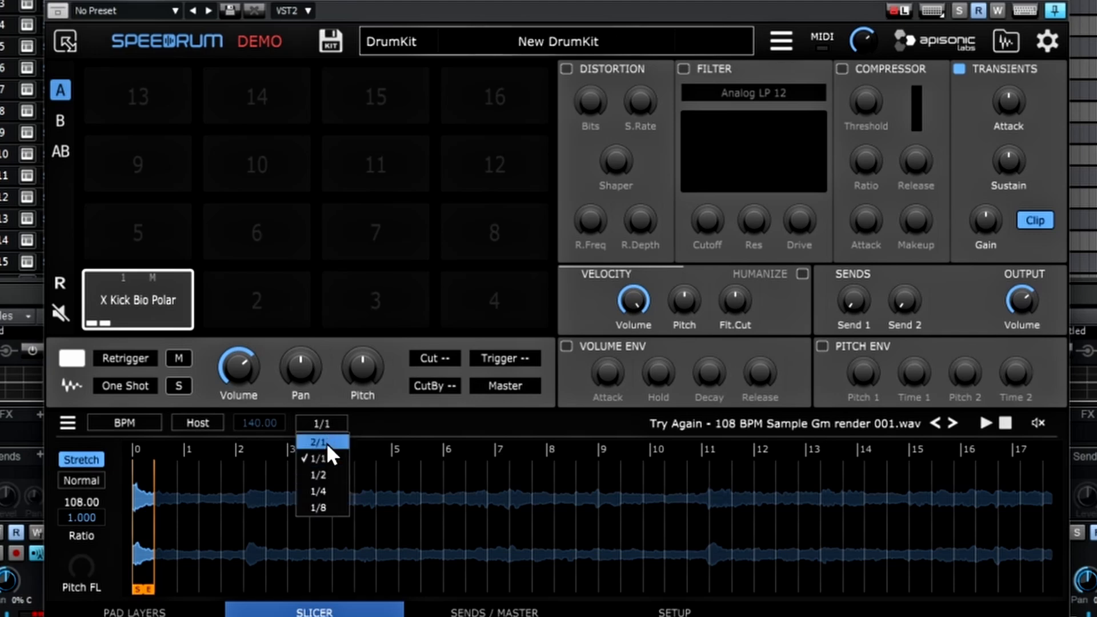
pyautogui.click(326, 443)
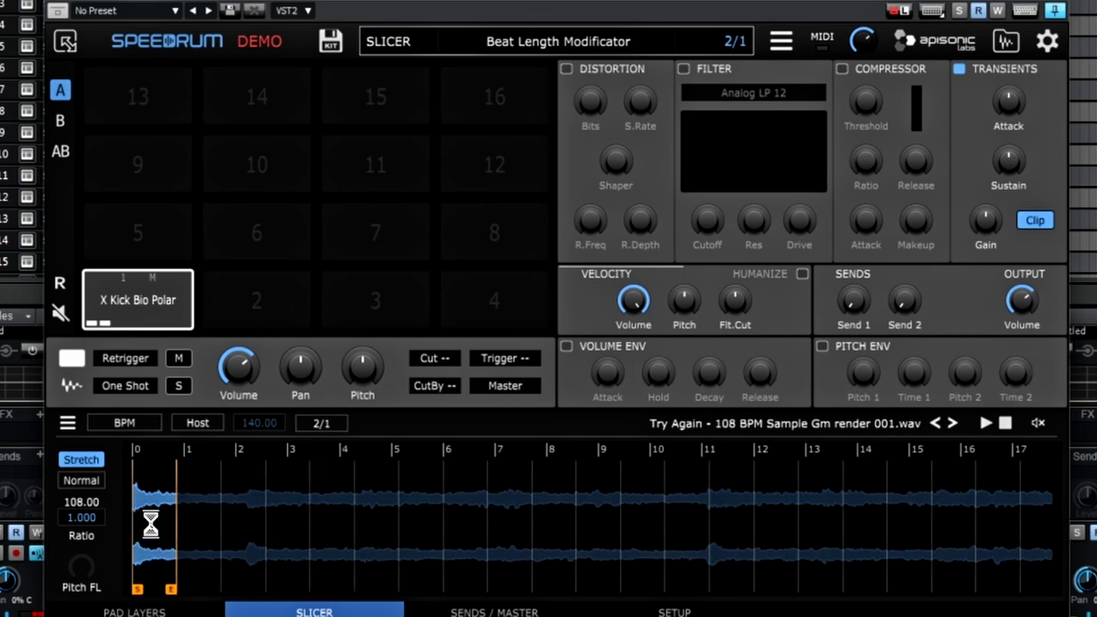
pyautogui.moveTo(149, 530); pyautogui.dragTo(681, 530)
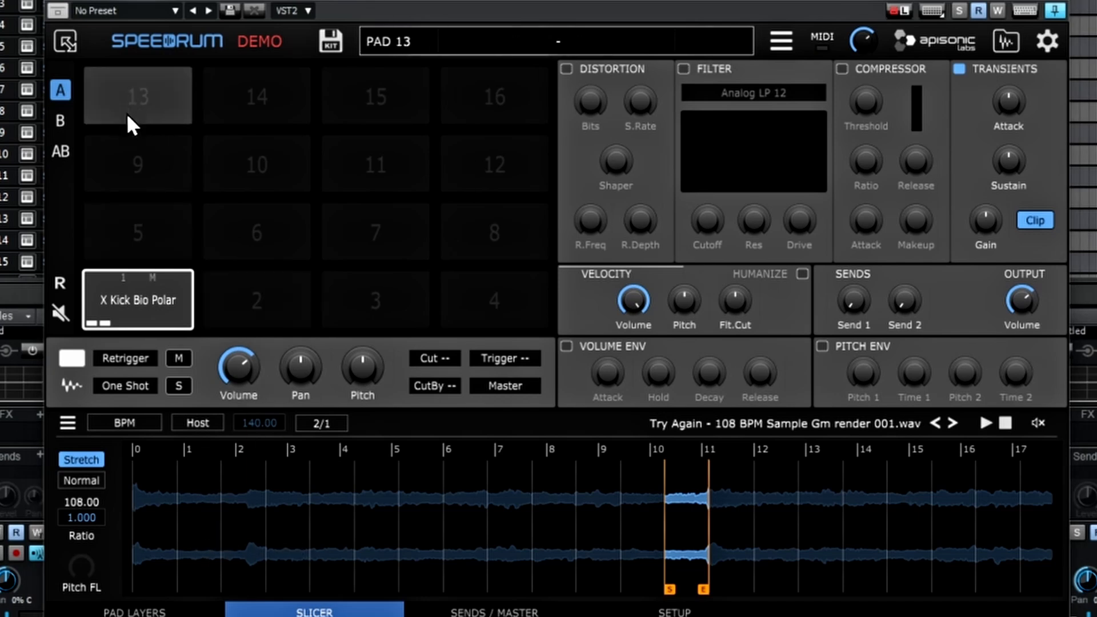
# Step: Assign the loop's first eight slices in order to pads 9 through 16
pyautogui.moveTo(149, 526); pyautogui.dragTo(122, 176)
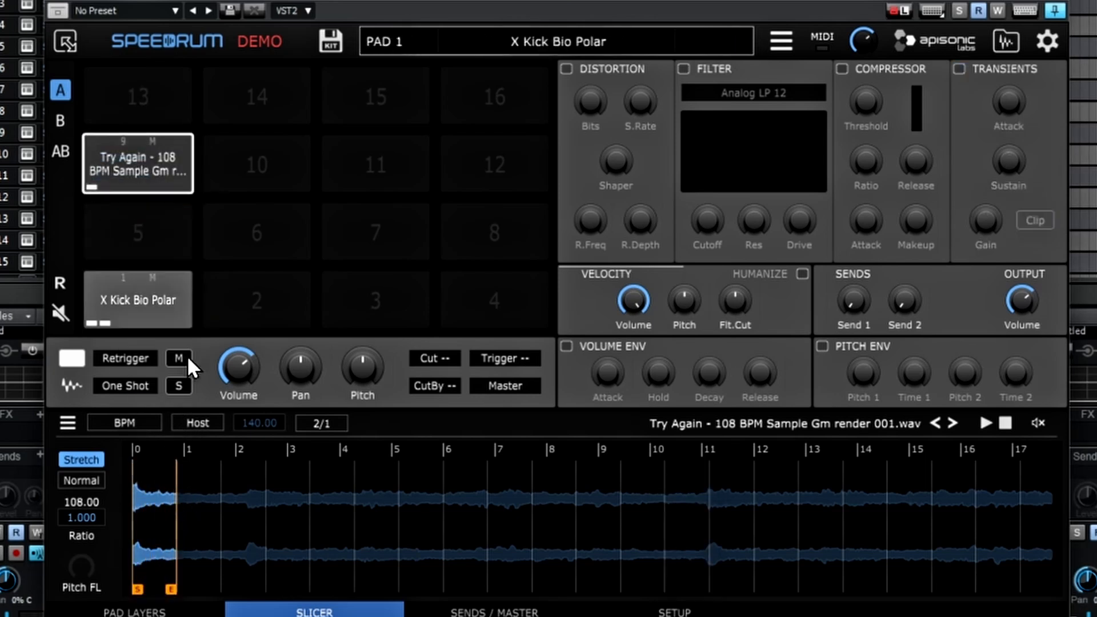
pyautogui.moveTo(208, 504); pyautogui.dragTo(225, 160)
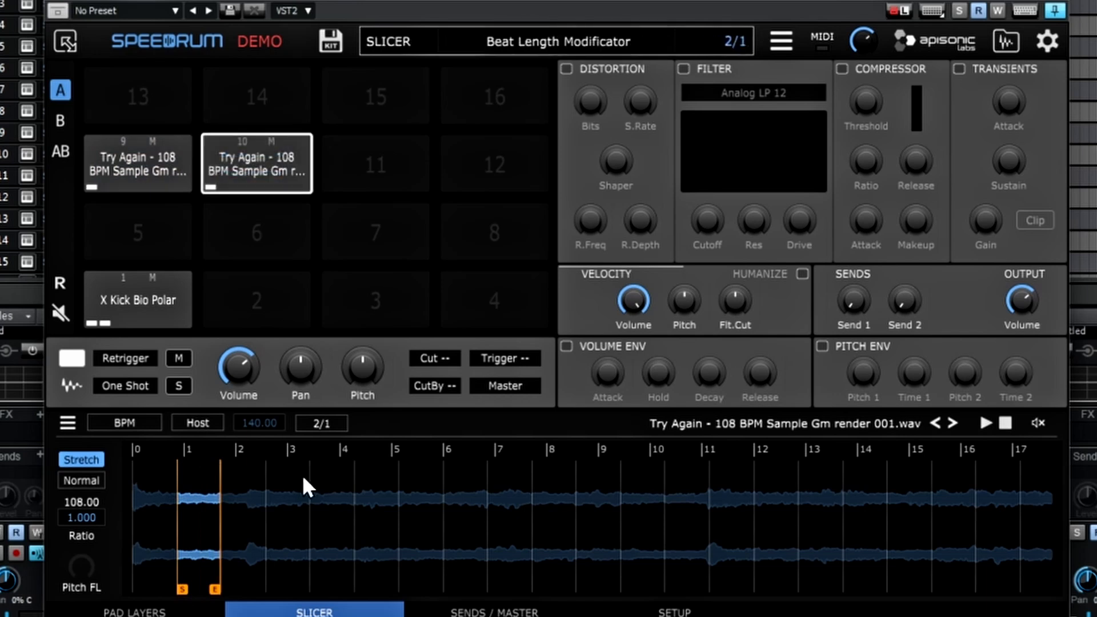
pyautogui.moveTo(227, 528); pyautogui.dragTo(362, 149)
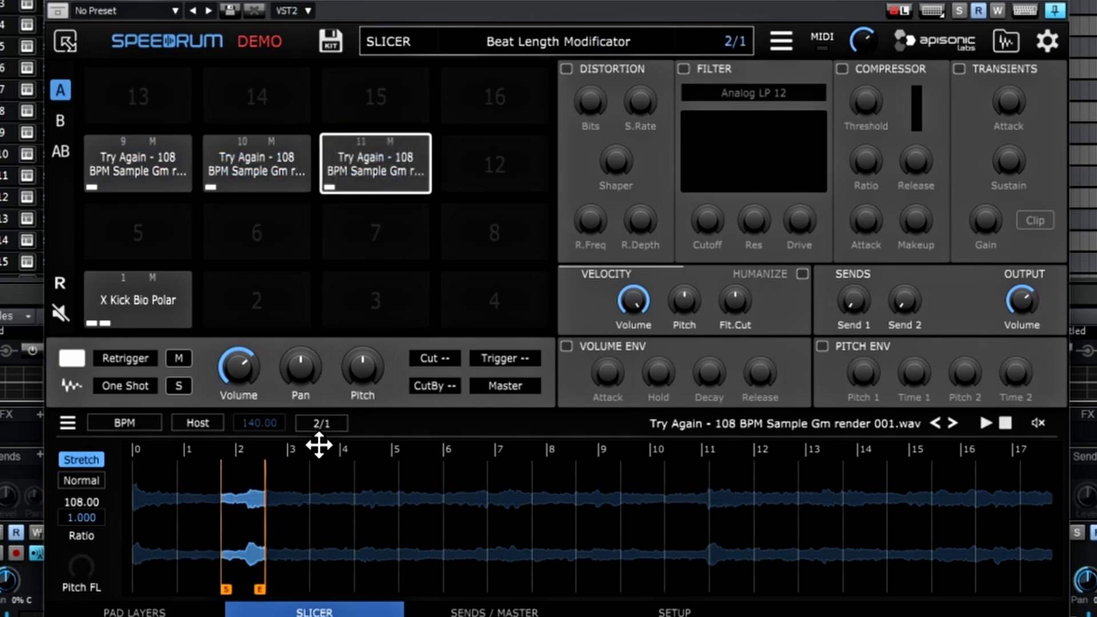
pyautogui.moveTo(294, 521); pyautogui.dragTo(479, 170)
pyautogui.moveTo(337, 482); pyautogui.dragTo(122, 87)
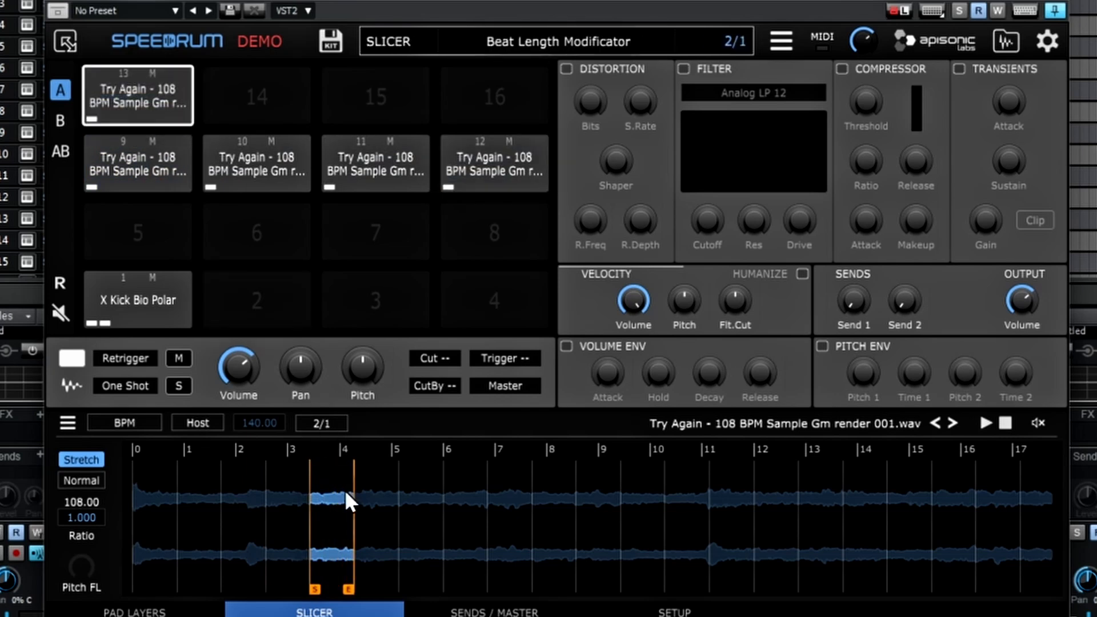
pyautogui.moveTo(378, 509); pyautogui.dragTo(249, 115)
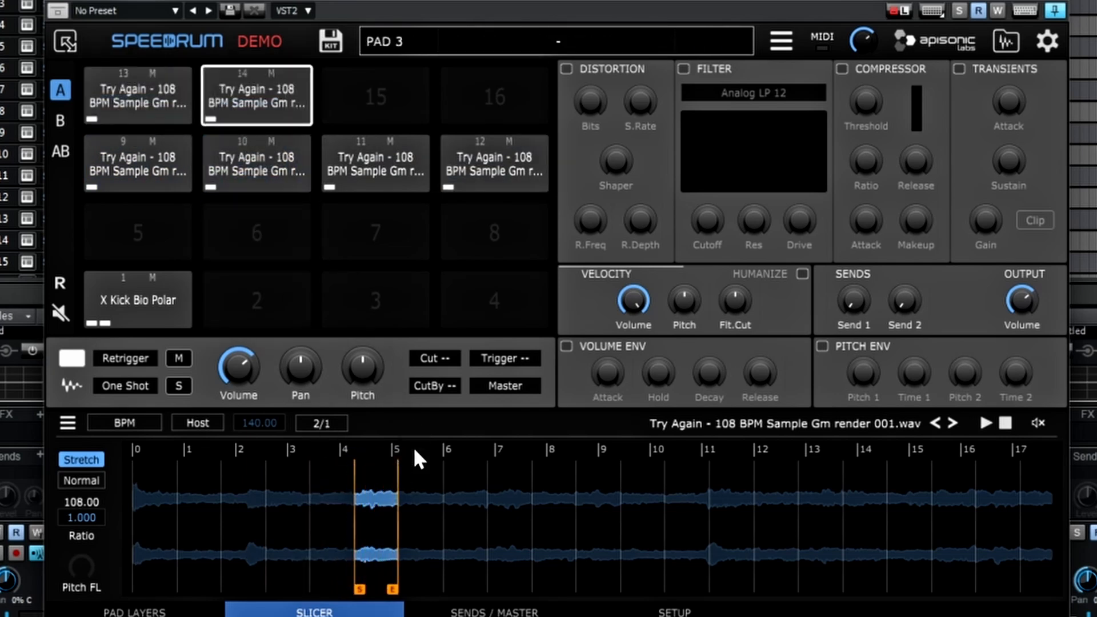
pyautogui.moveTo(427, 495); pyautogui.dragTo(369, 109)
pyautogui.moveTo(460, 486); pyautogui.dragTo(461, 105)
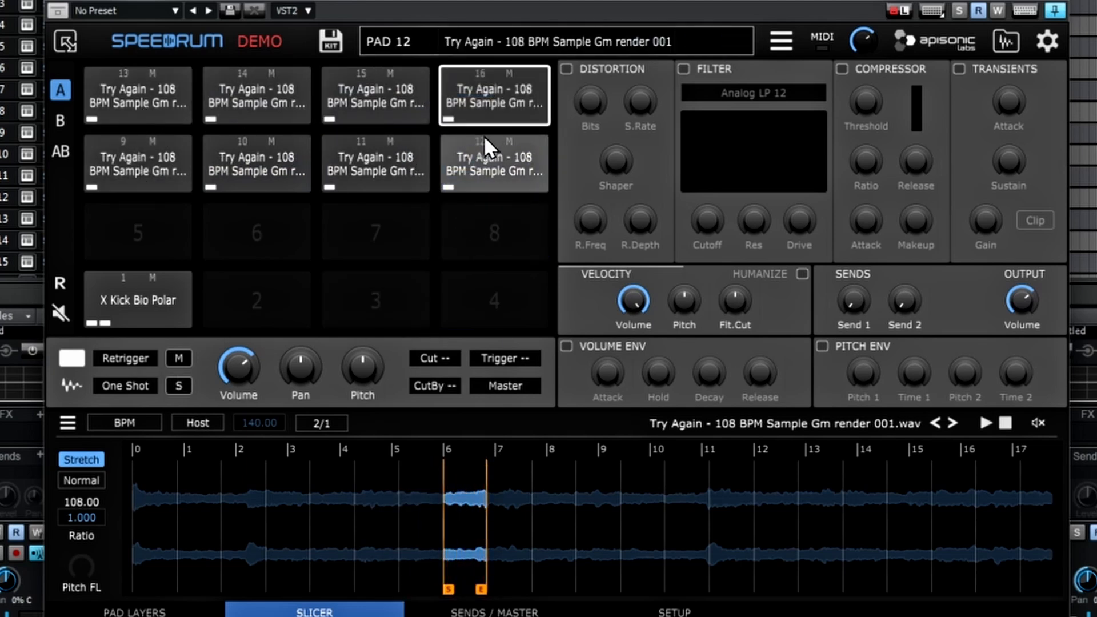
# Step: Audition the slice pads in the two upper rows, ending on pad 12
pyautogui.click(129, 156)
pyautogui.click(121, 90)
pyautogui.click(229, 92)
pyautogui.click(247, 156)
pyautogui.click(372, 112)
pyautogui.click(375, 157)
pyautogui.click(475, 157)
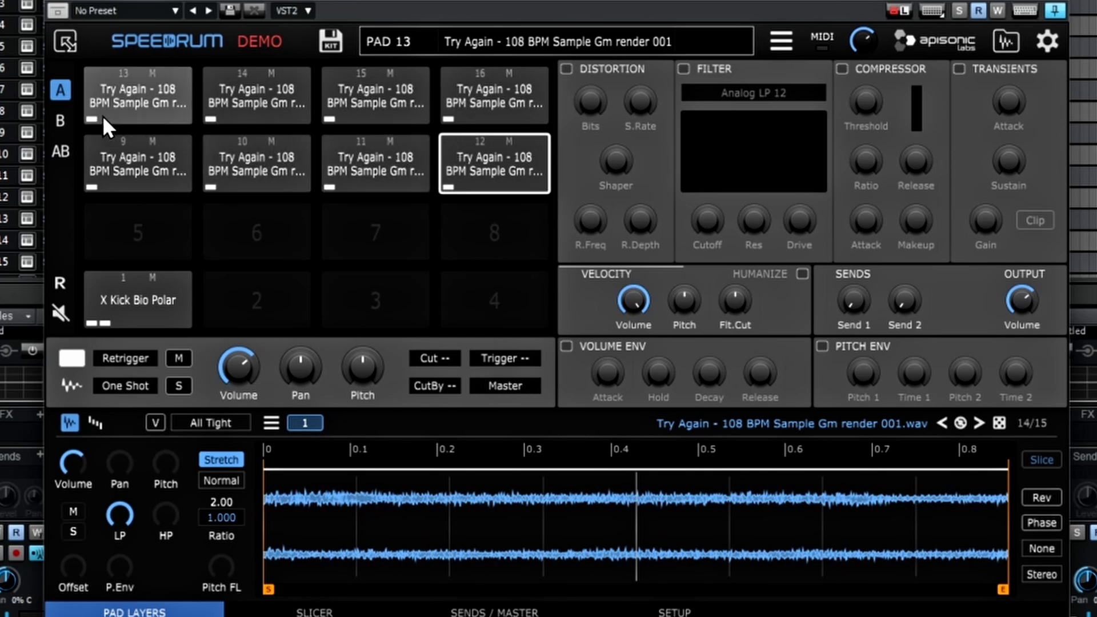
# Step: Select all the slice pads 9 to 16 together and set their groups to Cut 1 and CutBy 1
pyautogui.keyDown('ctrl'); pyautogui.click(125, 101); pyautogui.keyUp('ctrl')
pyautogui.keyDown('ctrl'); pyautogui.click(290, 94); pyautogui.keyUp('ctrl')
pyautogui.keyDown('ctrl'); pyautogui.click(337, 90); pyautogui.keyUp('ctrl')
pyautogui.keyDown('ctrl'); pyautogui.click(479, 98); pyautogui.keyUp('ctrl')
pyautogui.keyDown('ctrl'); pyautogui.click(362, 162); pyautogui.keyUp('ctrl')
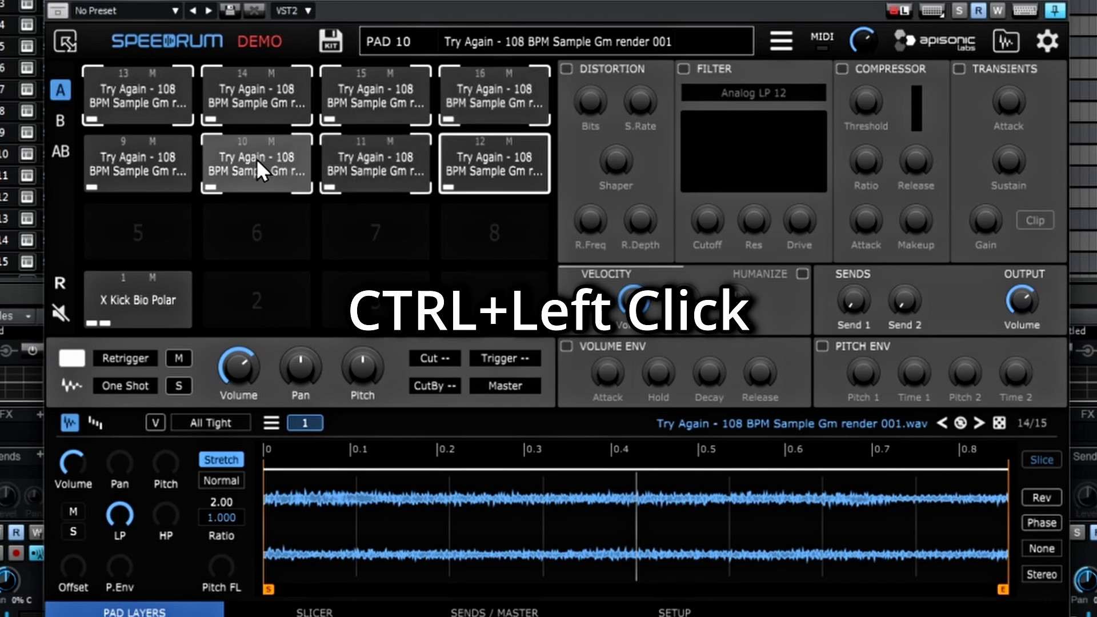
pyautogui.keyDown('ctrl'); pyautogui.click(255, 159); pyautogui.keyUp('ctrl')
pyautogui.keyDown('ctrl'); pyautogui.click(137, 158); pyautogui.keyUp('ctrl')
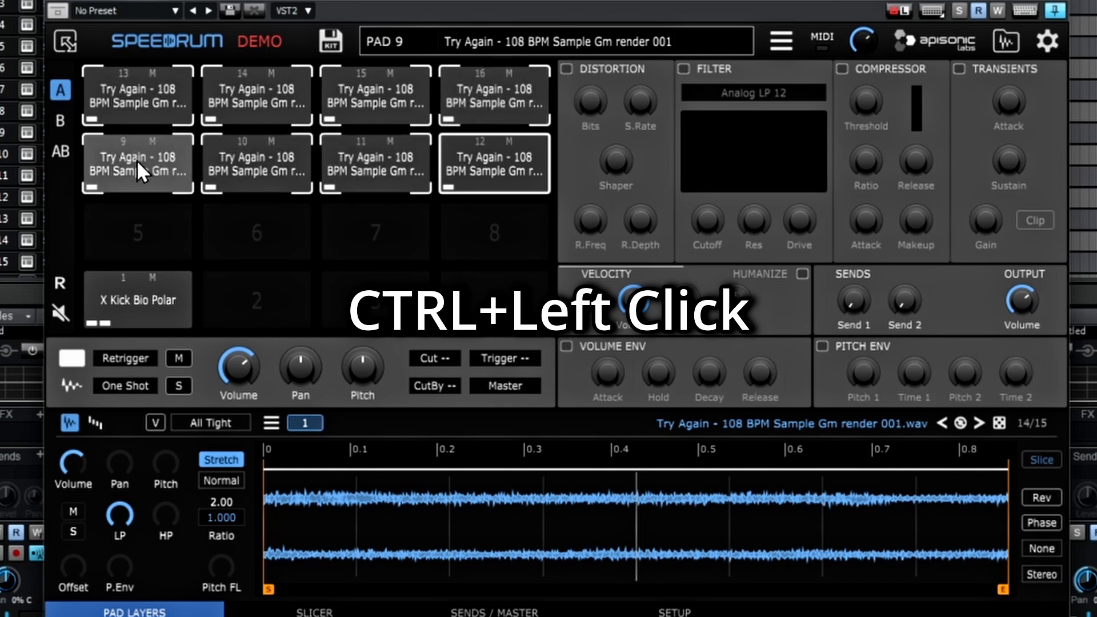
pyautogui.click(446, 359)
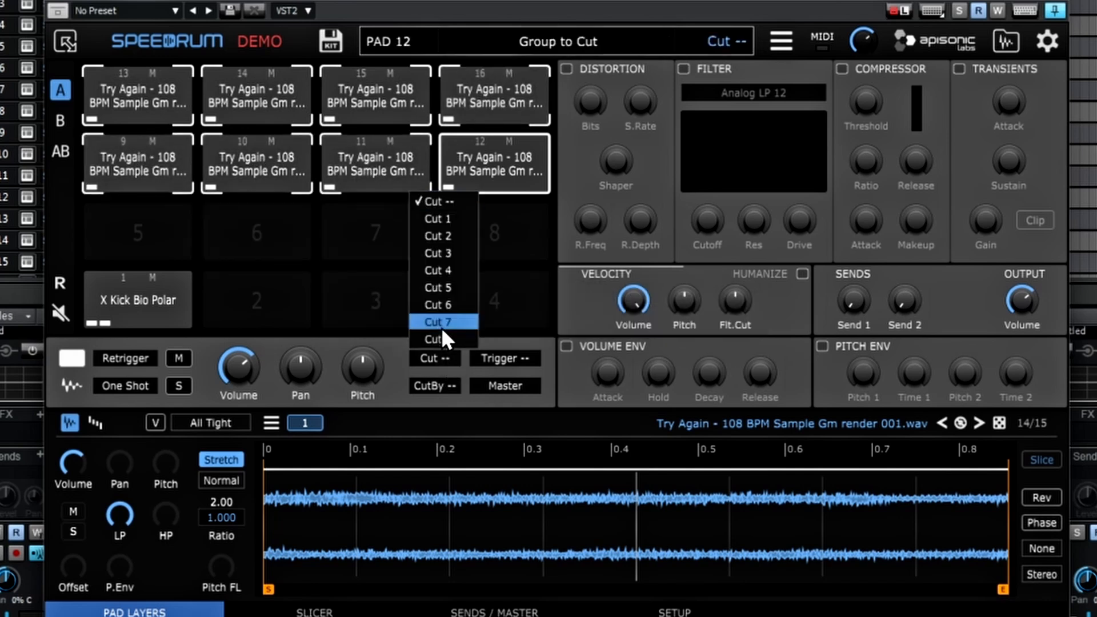
pyautogui.click(422, 216)
pyautogui.click(447, 385)
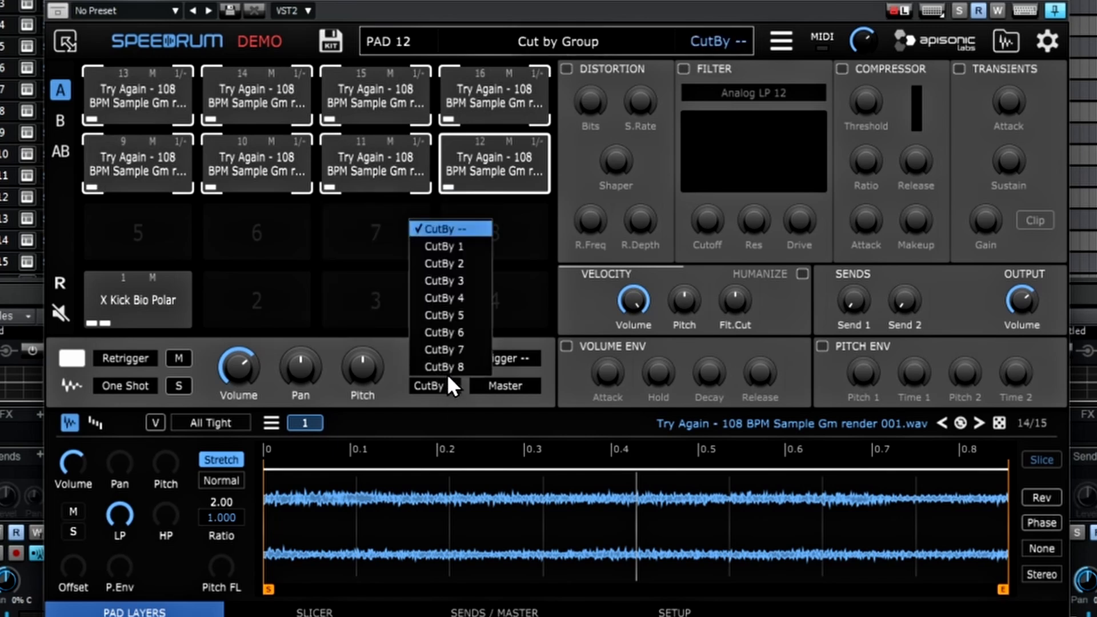
pyautogui.click(452, 248)
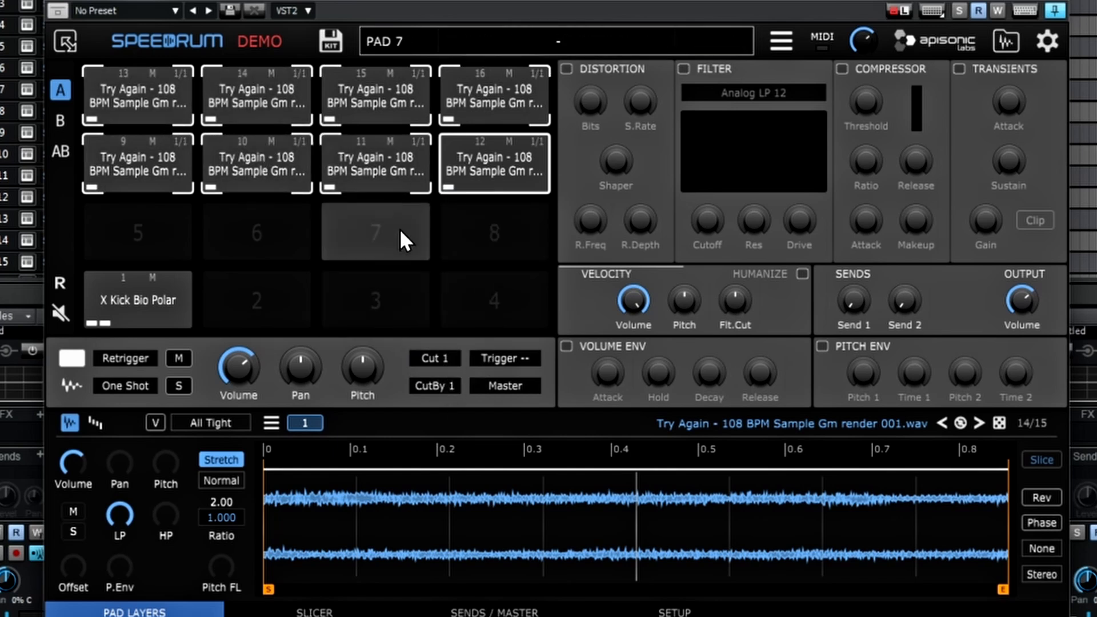
# Step: Play pads 13, 14, 15 and 16 in turn to hear the slices cutting each other off
pyautogui.click(143, 96)
pyautogui.click(257, 92)
pyautogui.click(375, 91)
pyautogui.click(491, 93)
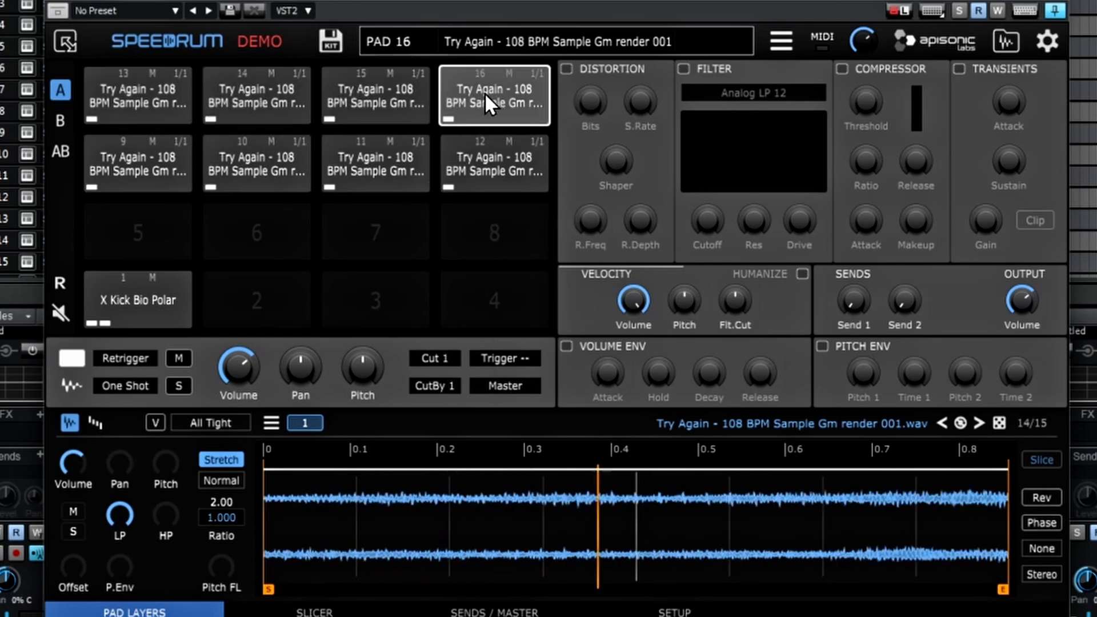
# Step: Play slice pads 15, 11, 10, 14, 9 and 12 to audition the cut group further
pyautogui.click(392, 97)
pyautogui.click(347, 170)
pyautogui.click(240, 154)
pyautogui.click(219, 92)
pyautogui.click(111, 145)
pyautogui.click(460, 156)
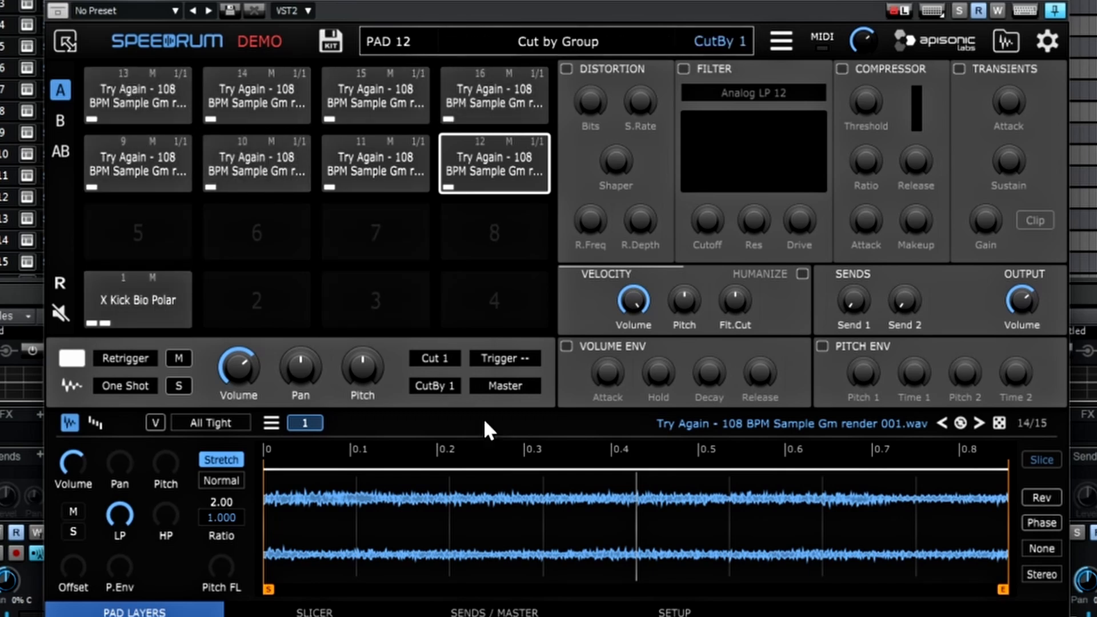
# Step: Open the Sends / Master page, toggle Send 1 Delay, Send 2 Reverb and the master Compressor on and off, and play pad 1
pyautogui.click(479, 612)
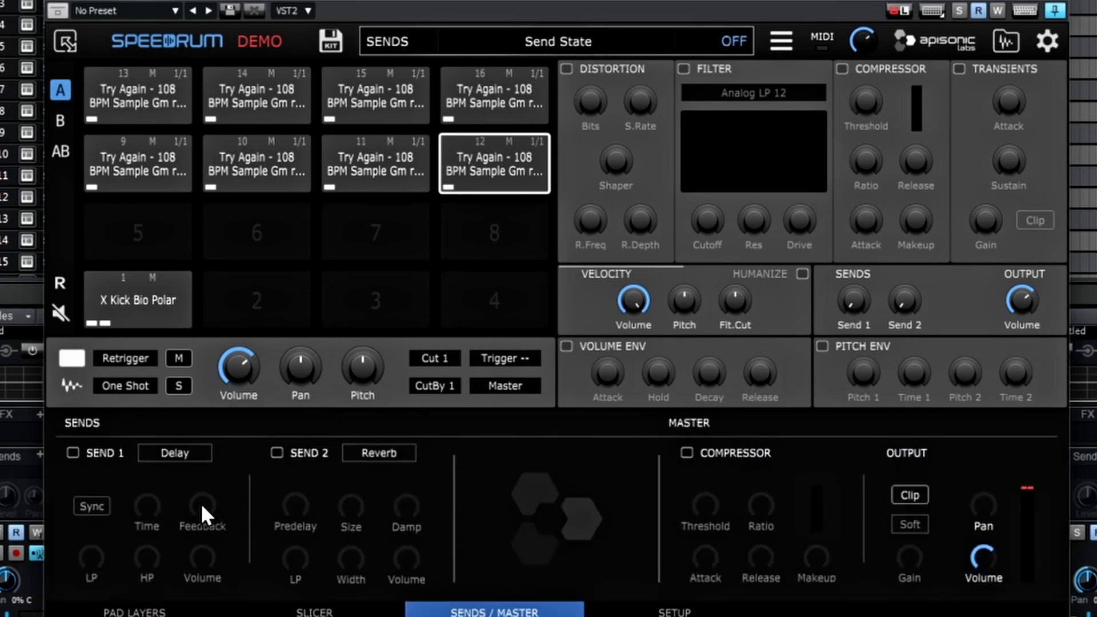
pyautogui.click(72, 453)
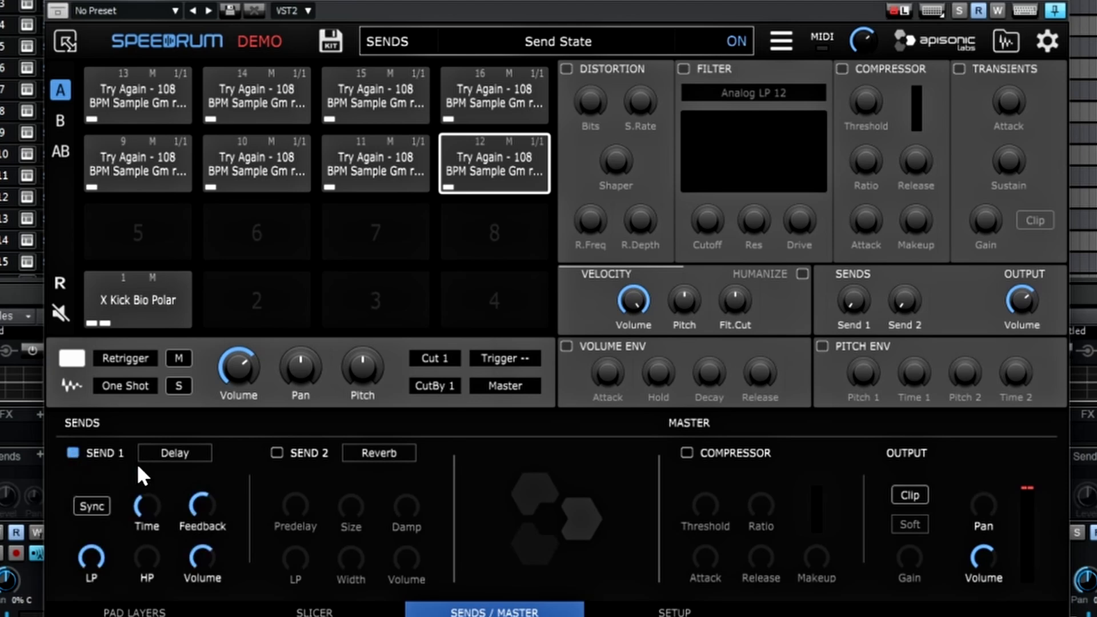
pyautogui.click(72, 452)
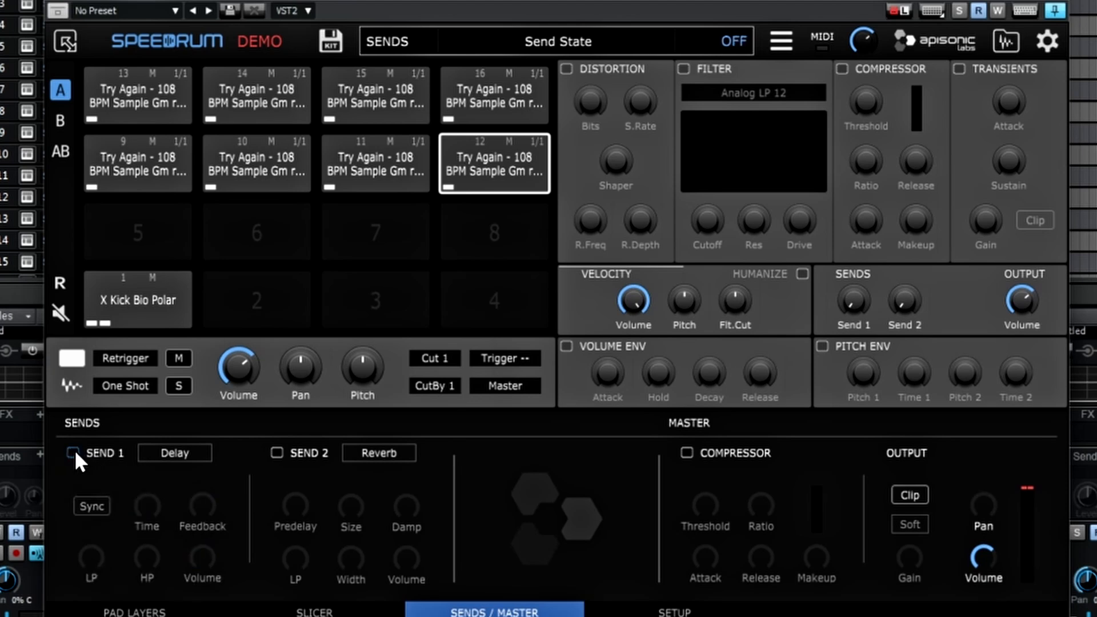
pyautogui.click(276, 453)
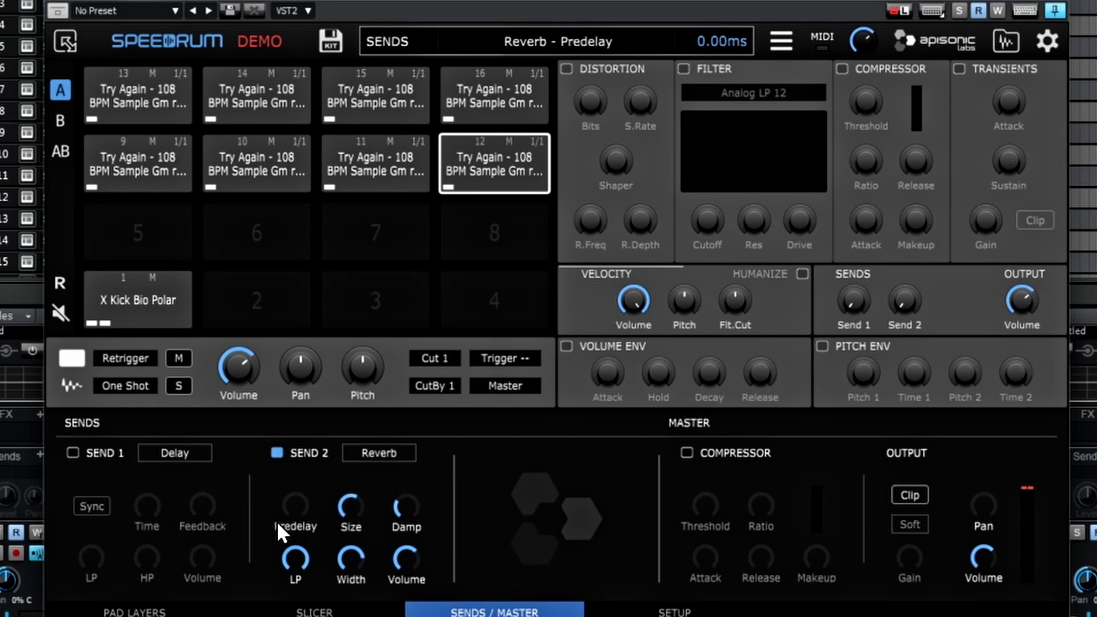
pyautogui.click(277, 452)
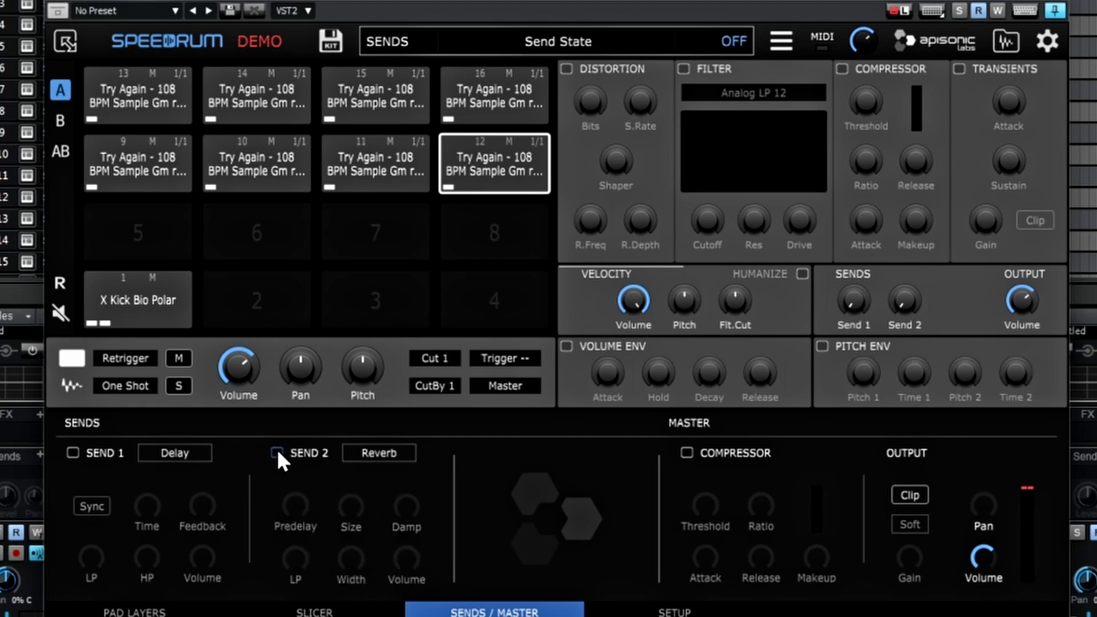
pyautogui.click(687, 452)
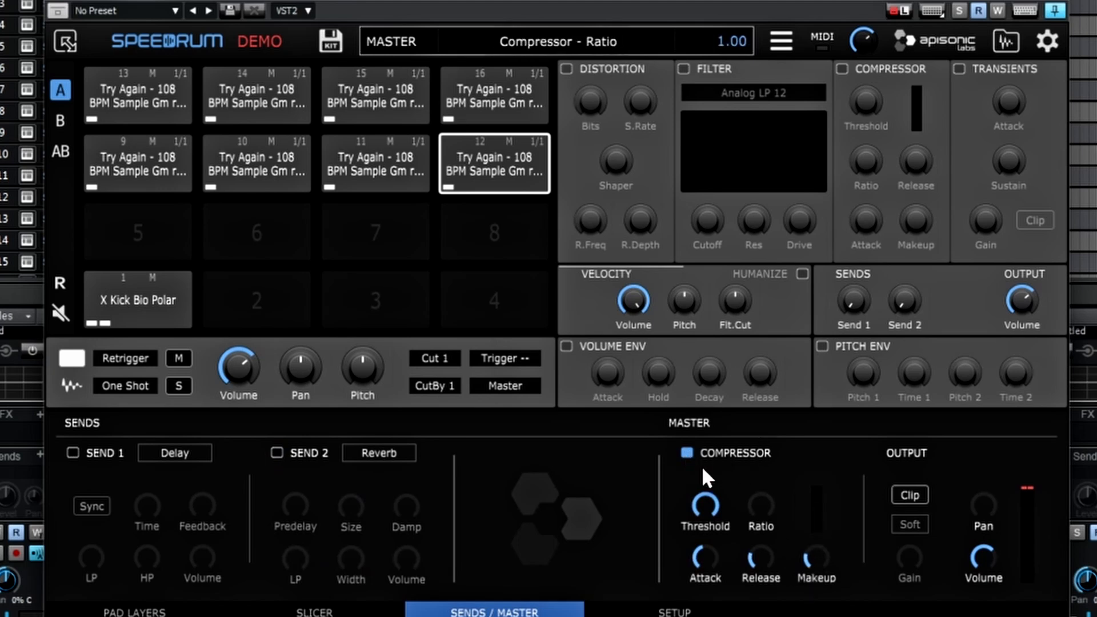
pyautogui.click(687, 453)
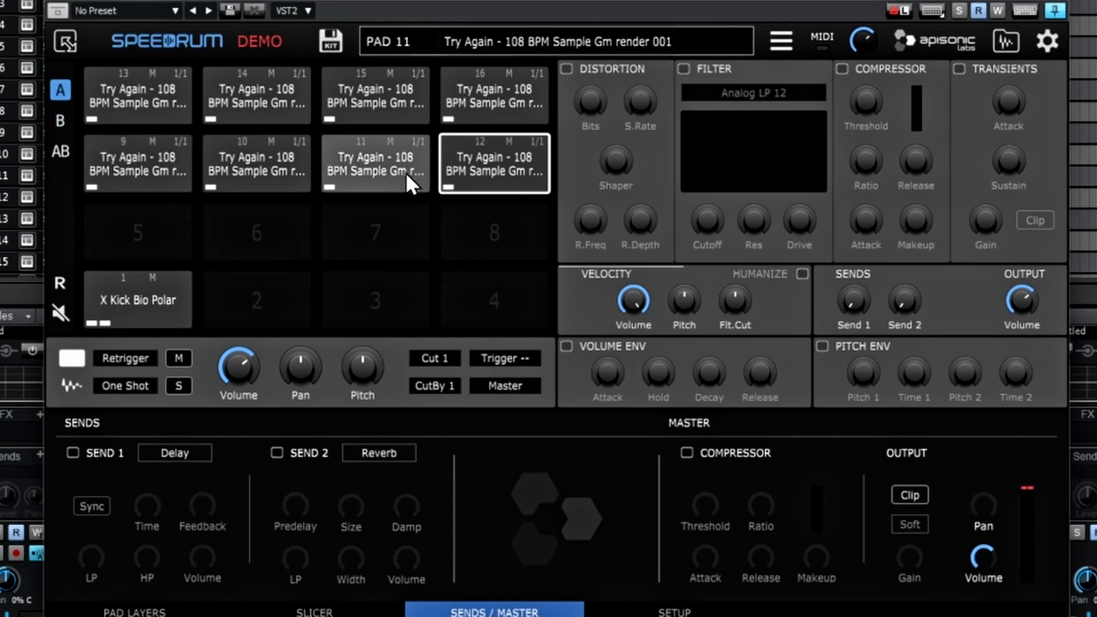
pyautogui.click(132, 289)
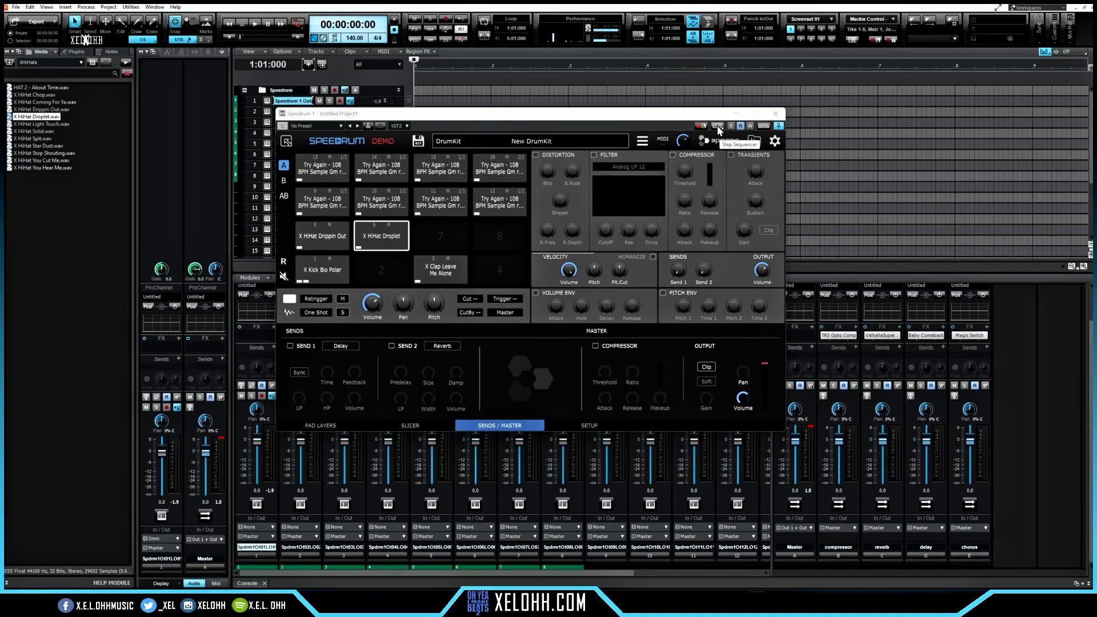
# Step: Open the step sequencer for the Speedrum track, close the plugin window and set the pattern length to 16 beats
pyautogui.click(718, 126)
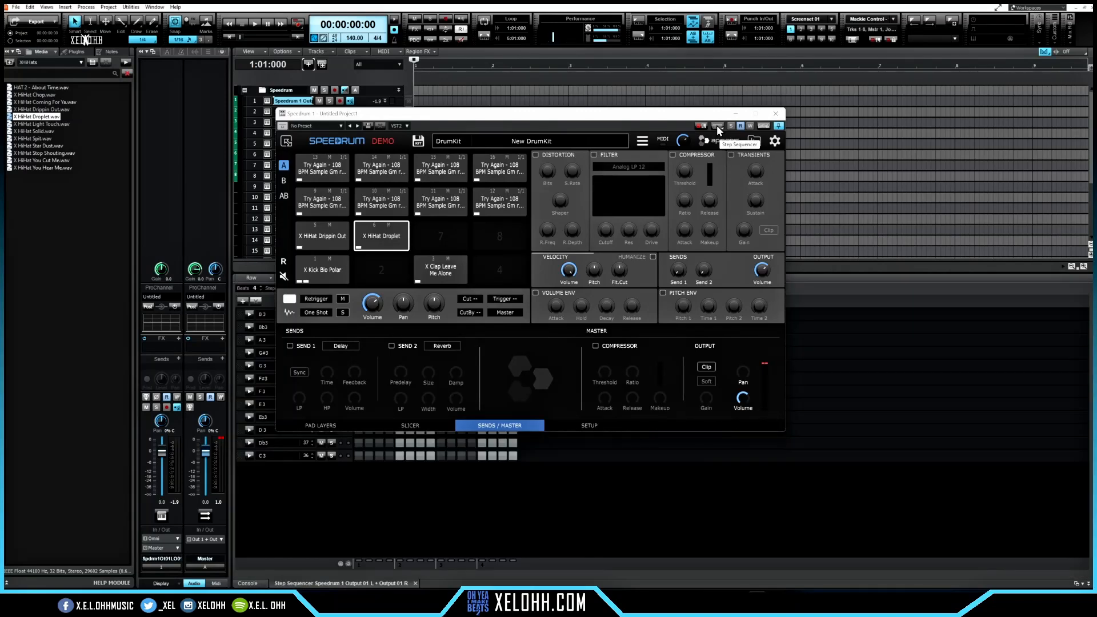
pyautogui.click(775, 116)
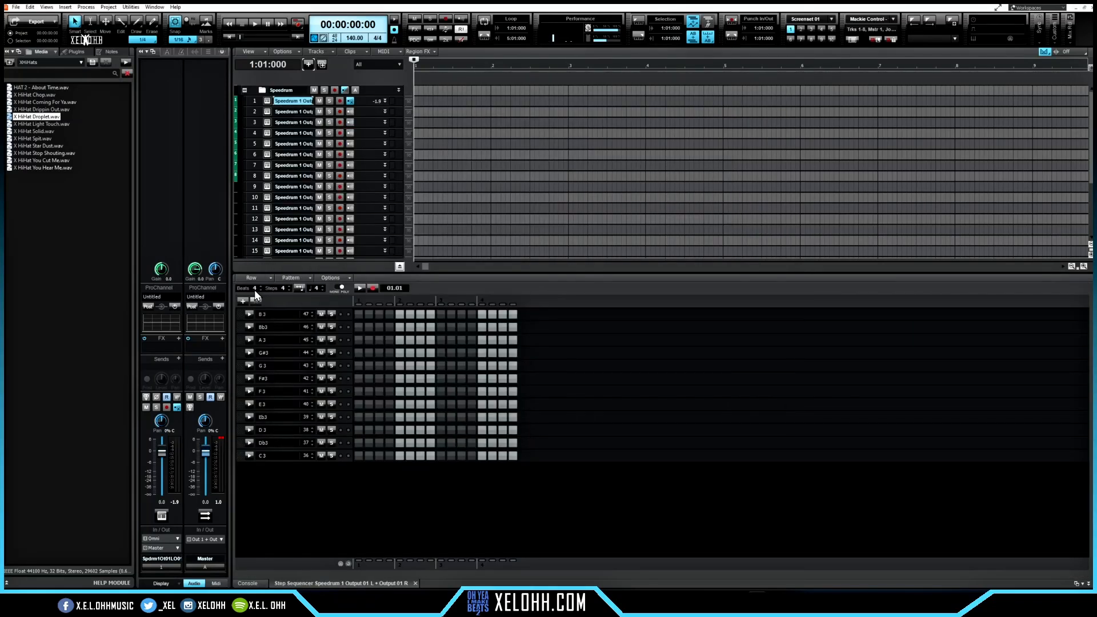
pyautogui.press('Return')
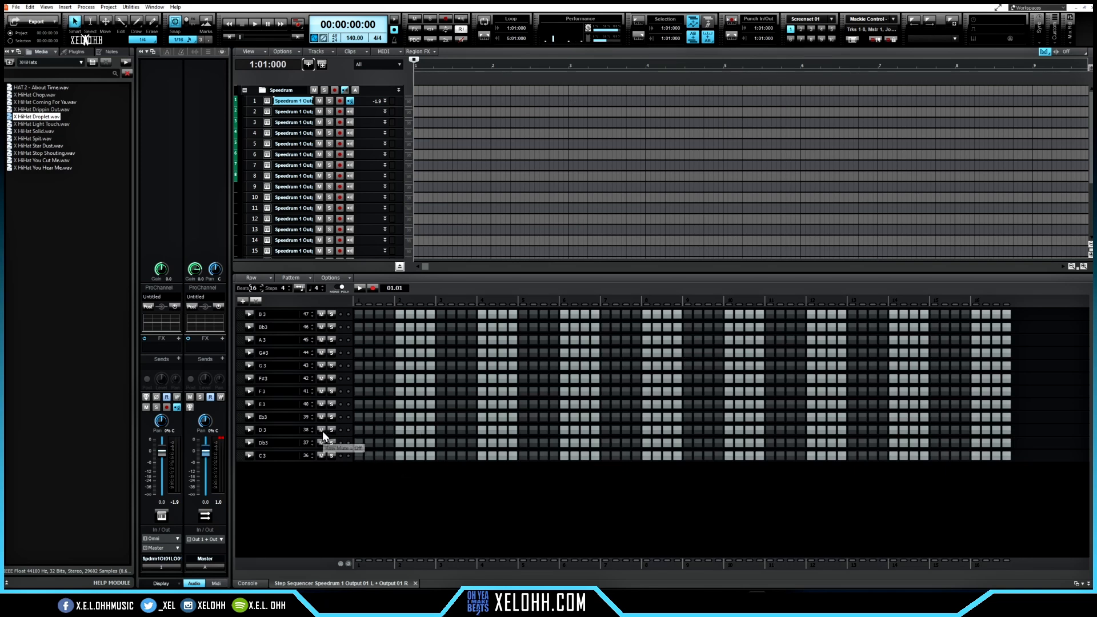
# Step: Audition the hi-hat rows and fill every second step of the E 3 row across the pattern
pyautogui.click(272, 416)
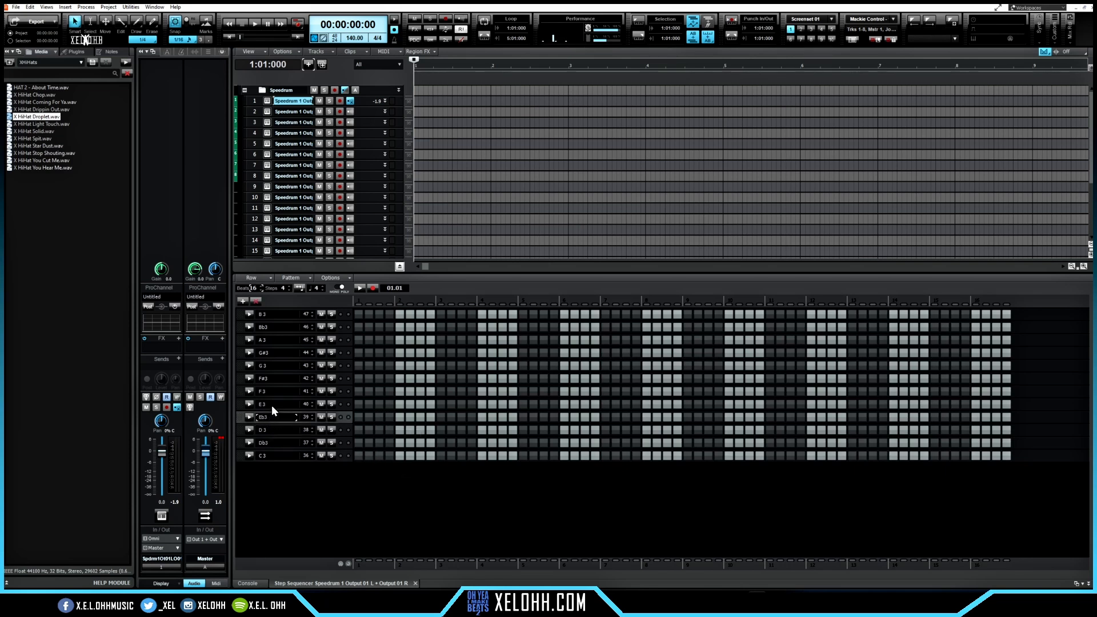
pyautogui.click(272, 404)
pyautogui.click(276, 392)
pyautogui.click(276, 405)
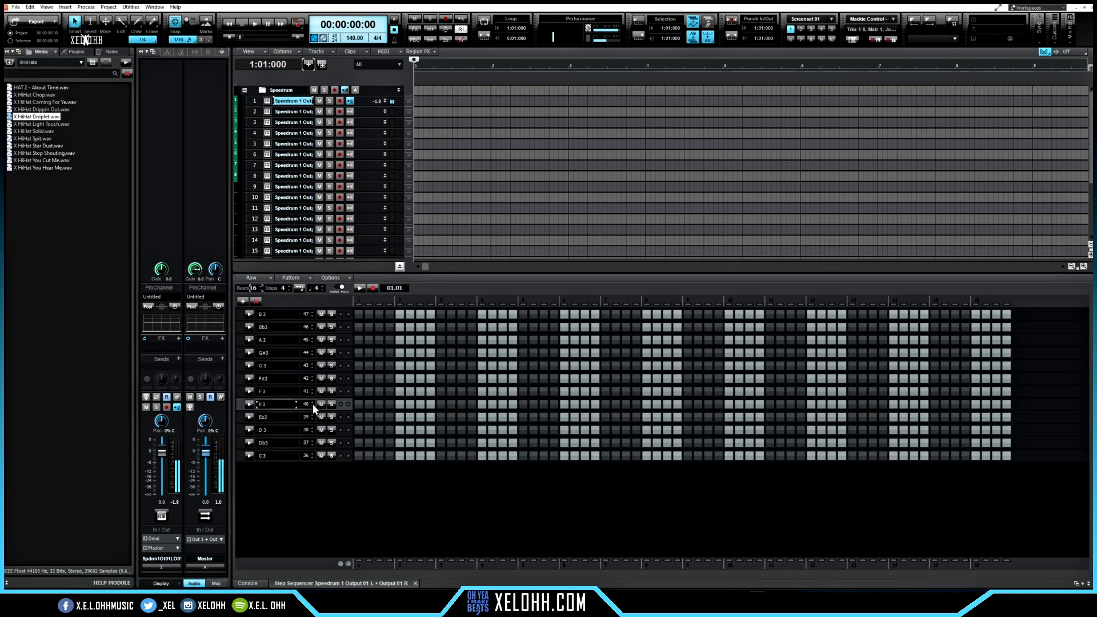
pyautogui.rightClick(350, 410)
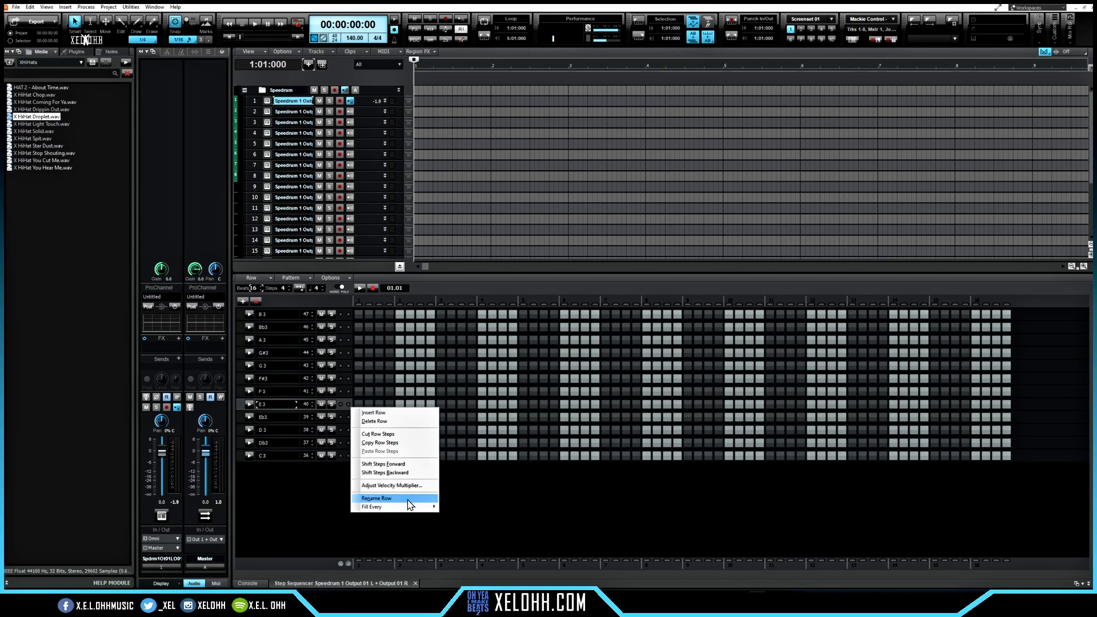
pyautogui.moveTo(414, 510)
pyautogui.click(451, 508)
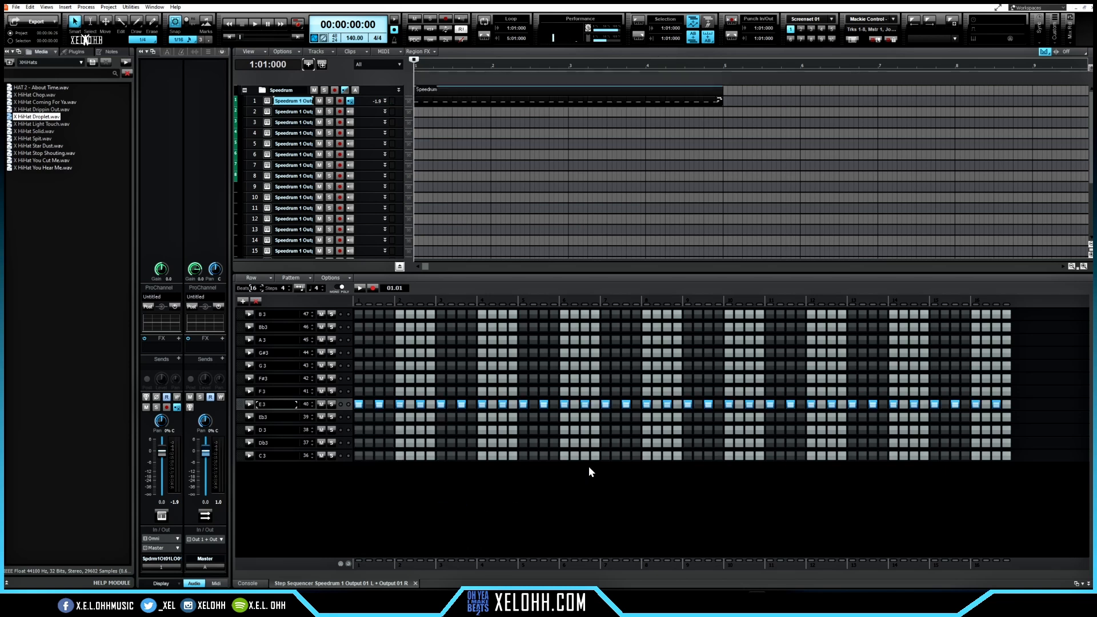
# Step: Add hits on the F 3 row at steps 3, 11, 19, 23, 24, 27, 35, 43, 51, 59, 63 and 64
pyautogui.click(379, 391)
pyautogui.click(461, 392)
pyautogui.click(543, 391)
pyautogui.click(584, 391)
pyautogui.click(595, 391)
pyautogui.click(626, 391)
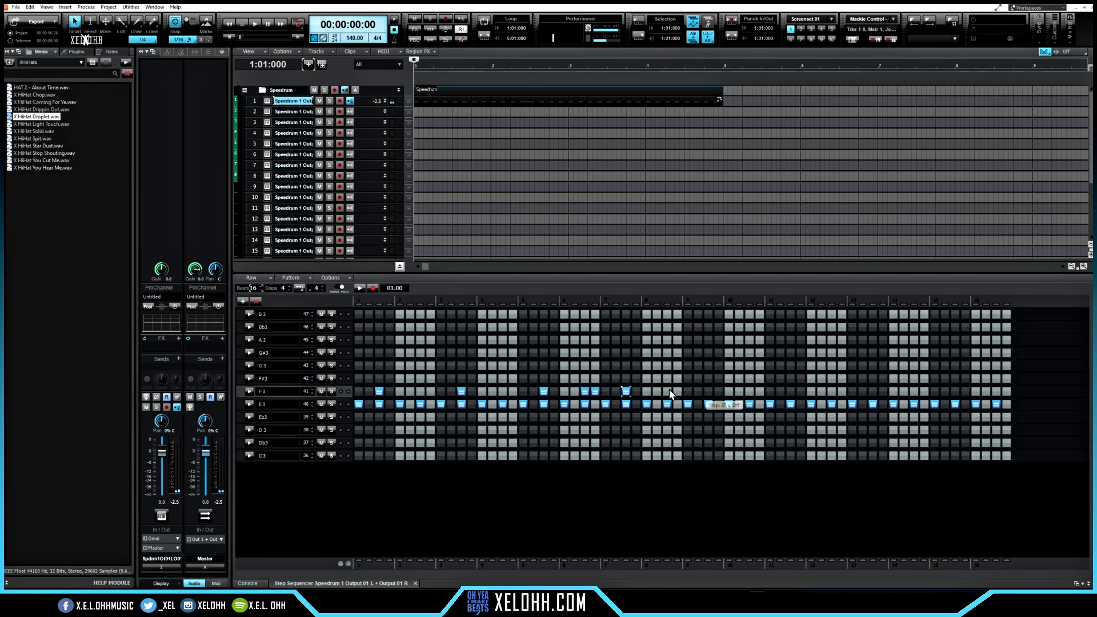
pyautogui.click(707, 391)
pyautogui.click(790, 391)
pyautogui.click(873, 391)
pyautogui.click(955, 392)
pyautogui.click(996, 391)
pyautogui.click(1006, 391)
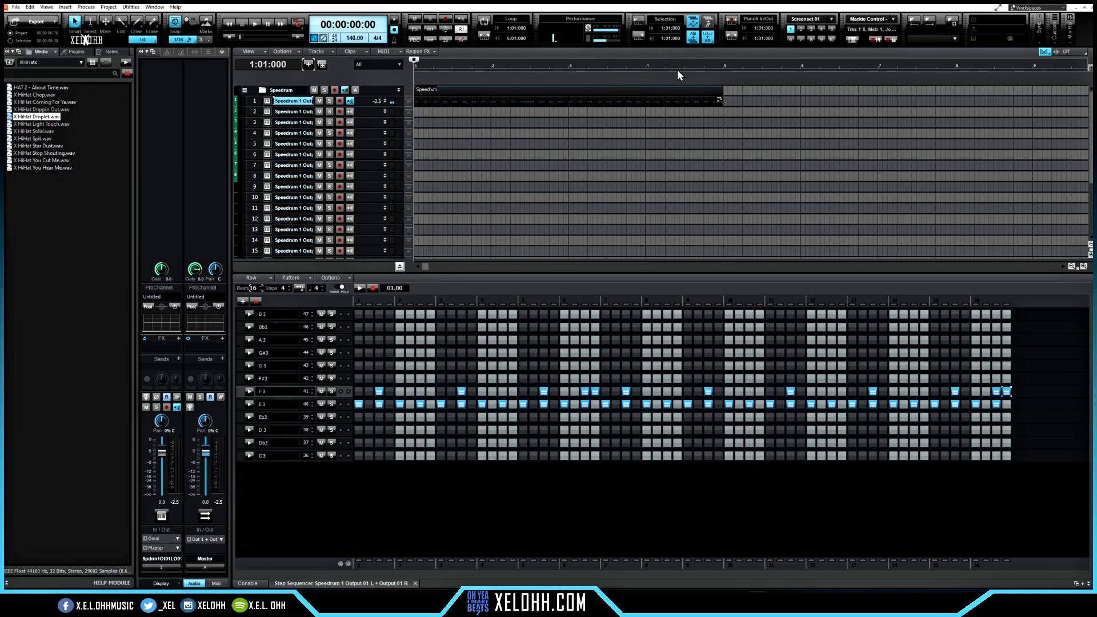
# Step: Set the loop range to the four-bar Speedrum clip and turn on looping
pyautogui.click(670, 87)
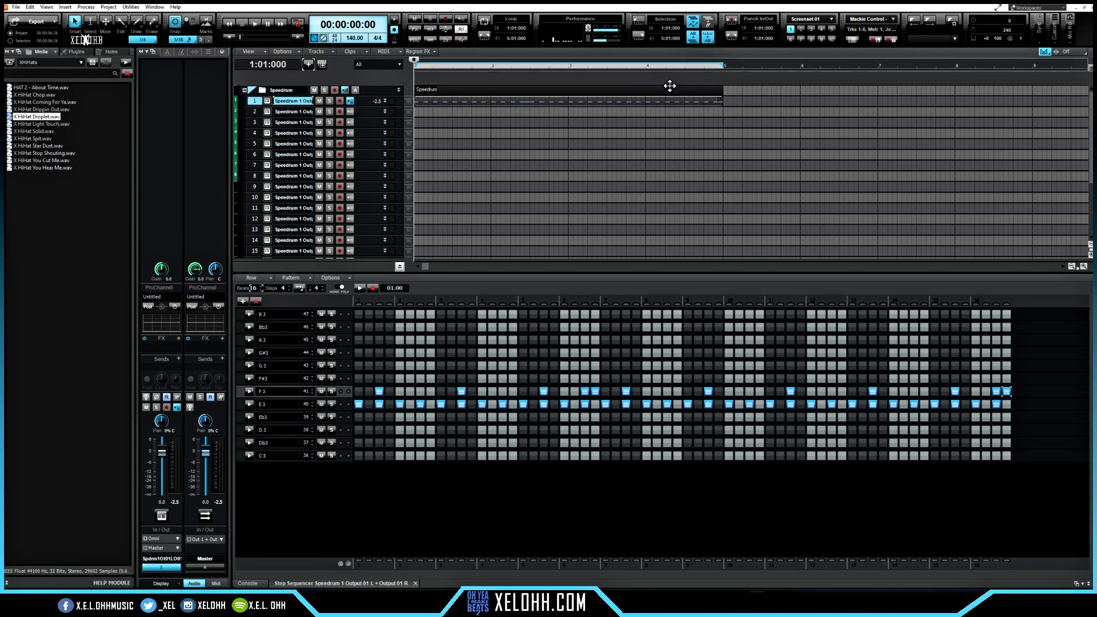
pyautogui.click(482, 22)
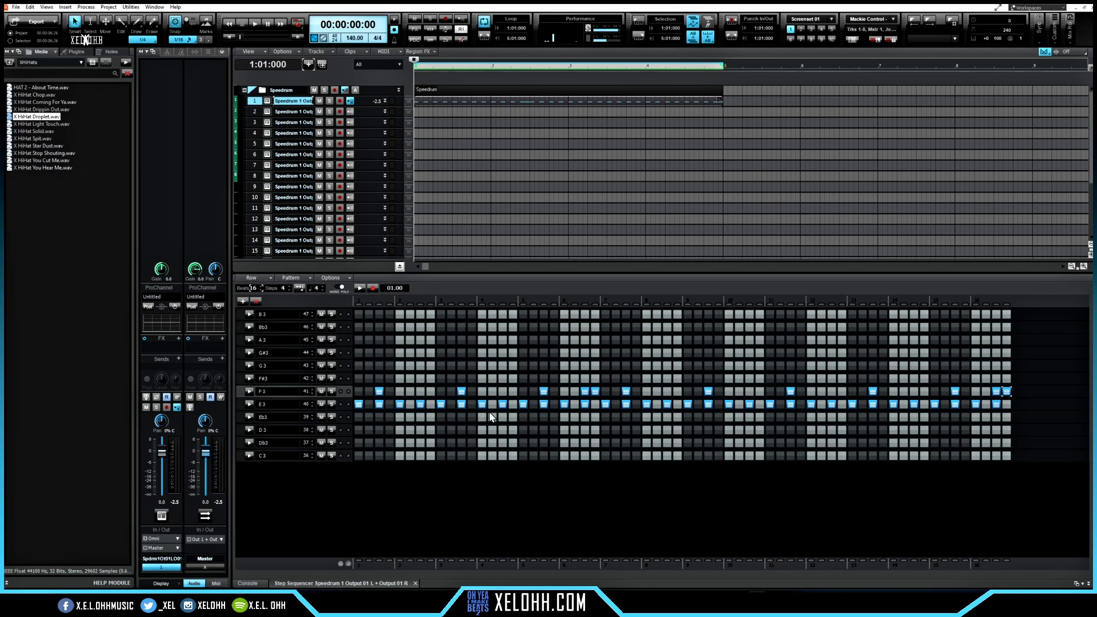
# Step: Program C 3 steps 1, 7, 19, 33, 39, 51, 59, 61 and D 3 steps 9, 25, 41, 57, and play the pattern
pyautogui.click(358, 455)
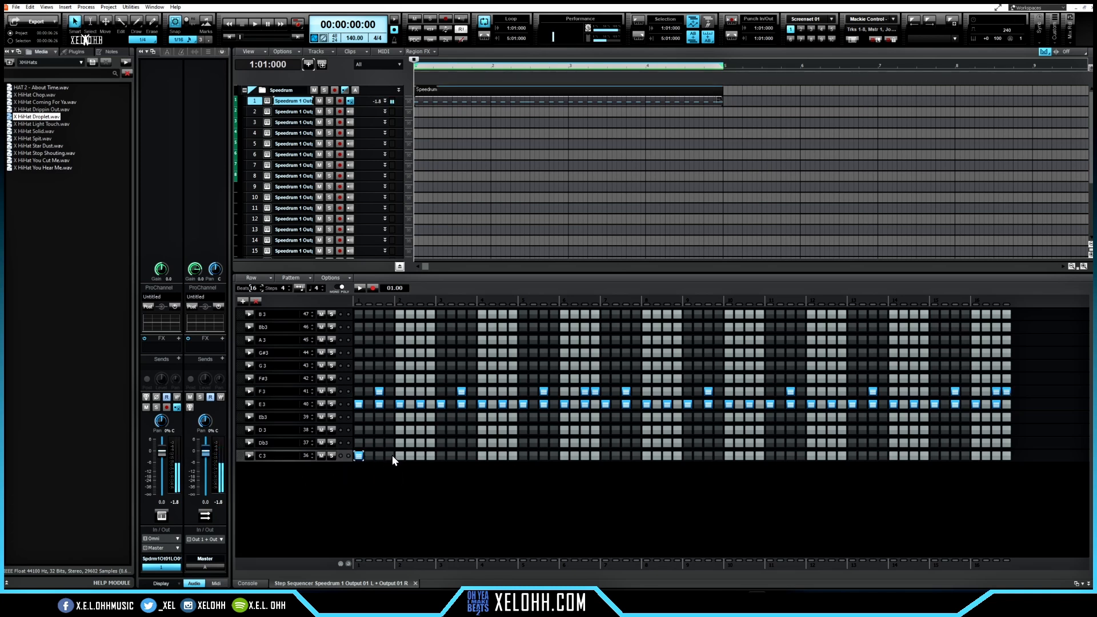
pyautogui.click(420, 456)
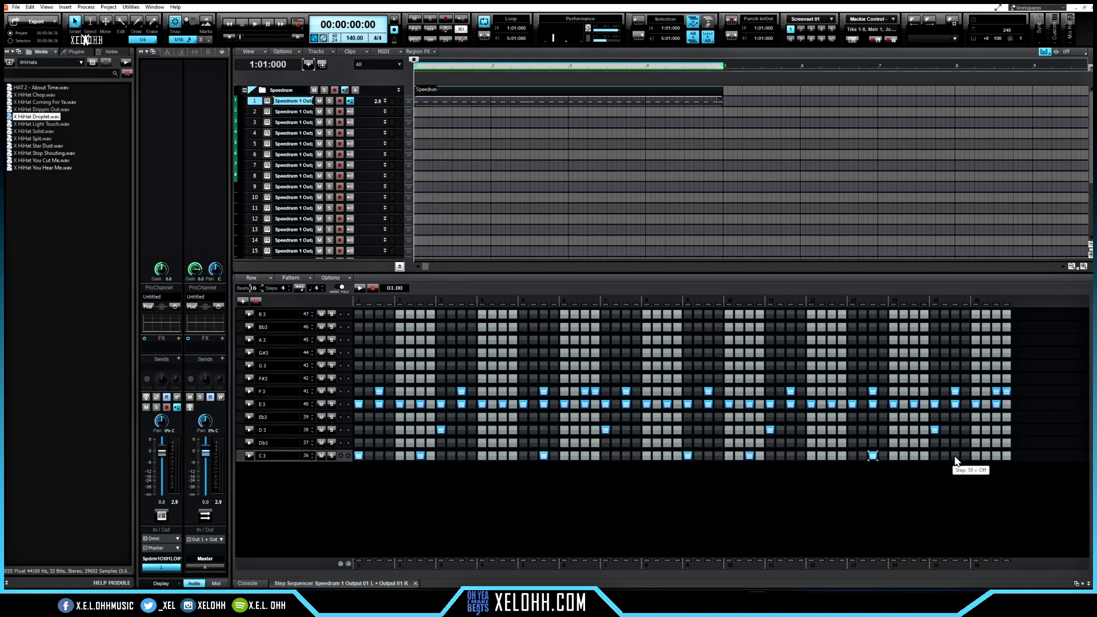
pyautogui.press('space')
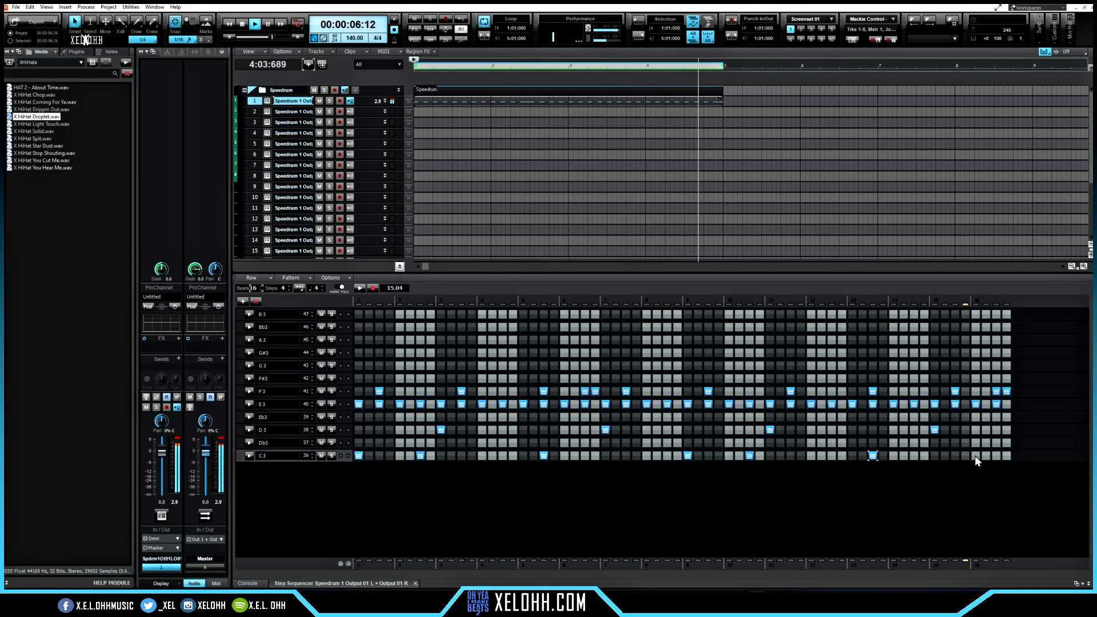
pyautogui.press('space')
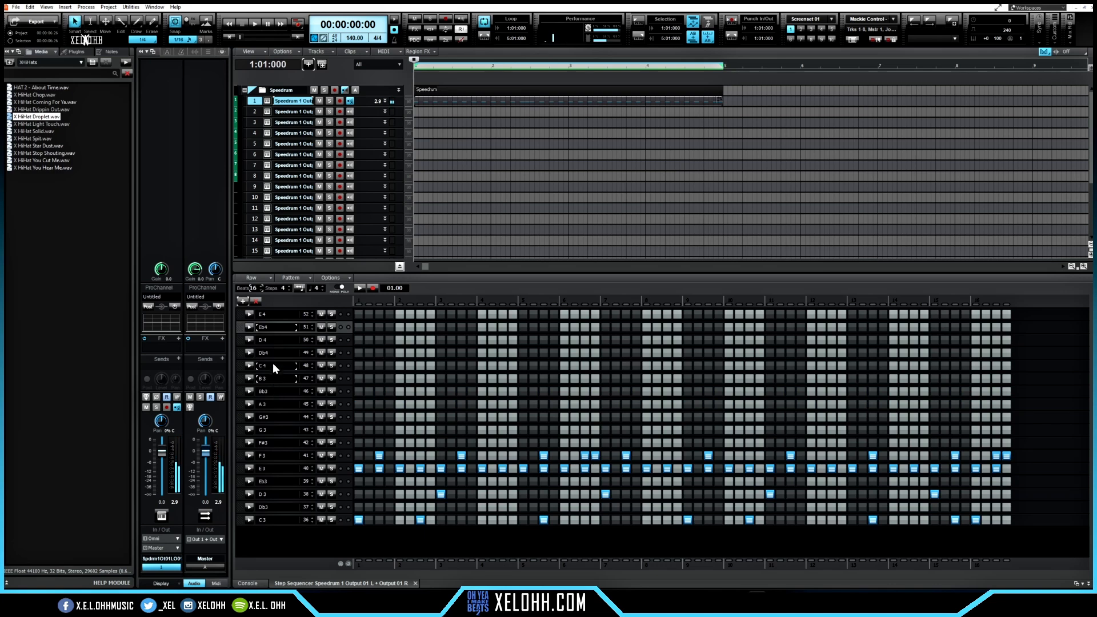
# Step: Program slice steps B 3: 1, 3, 33, 35; C 4: 11, 43; Db4: 13, 45; D 4: 17, 49; Eb4: 21, 53; and play back
pyautogui.click(279, 379)
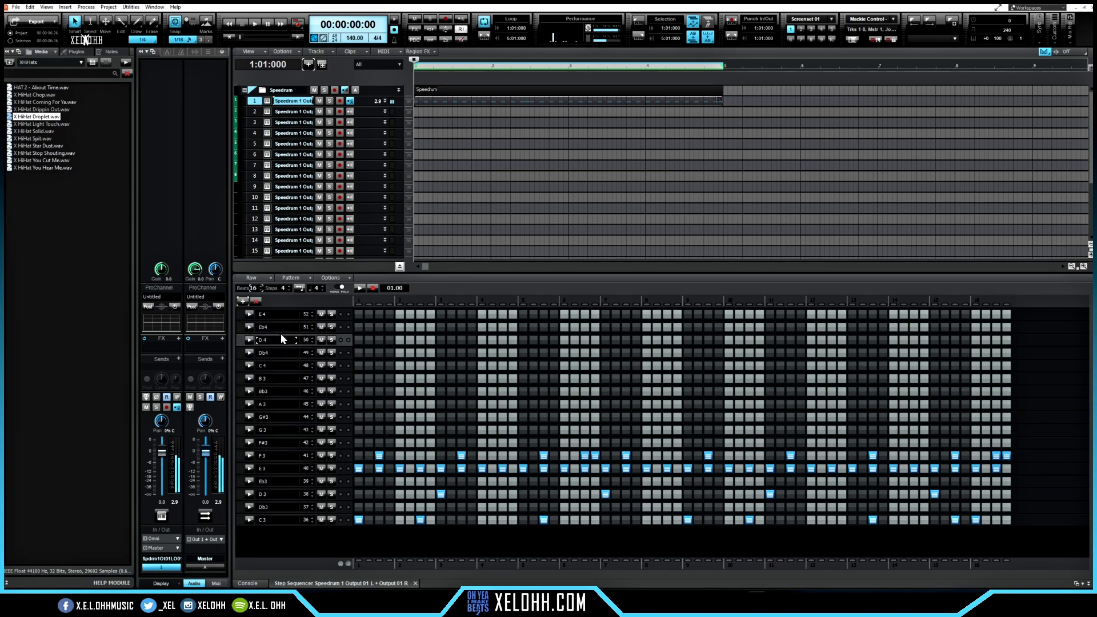
pyautogui.click(358, 380)
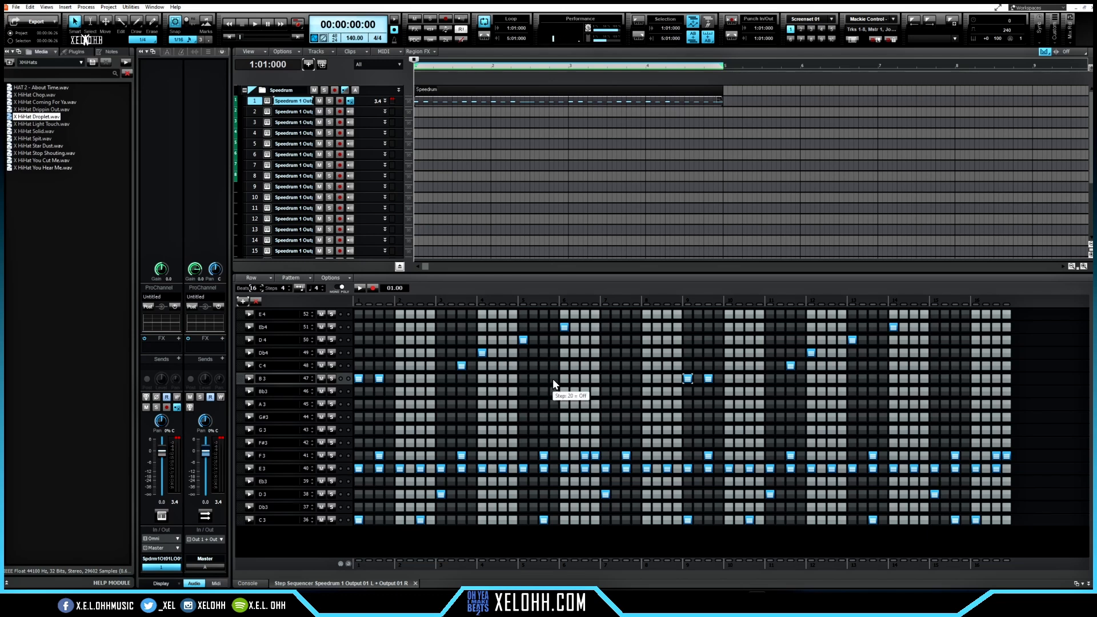
pyautogui.press('space')
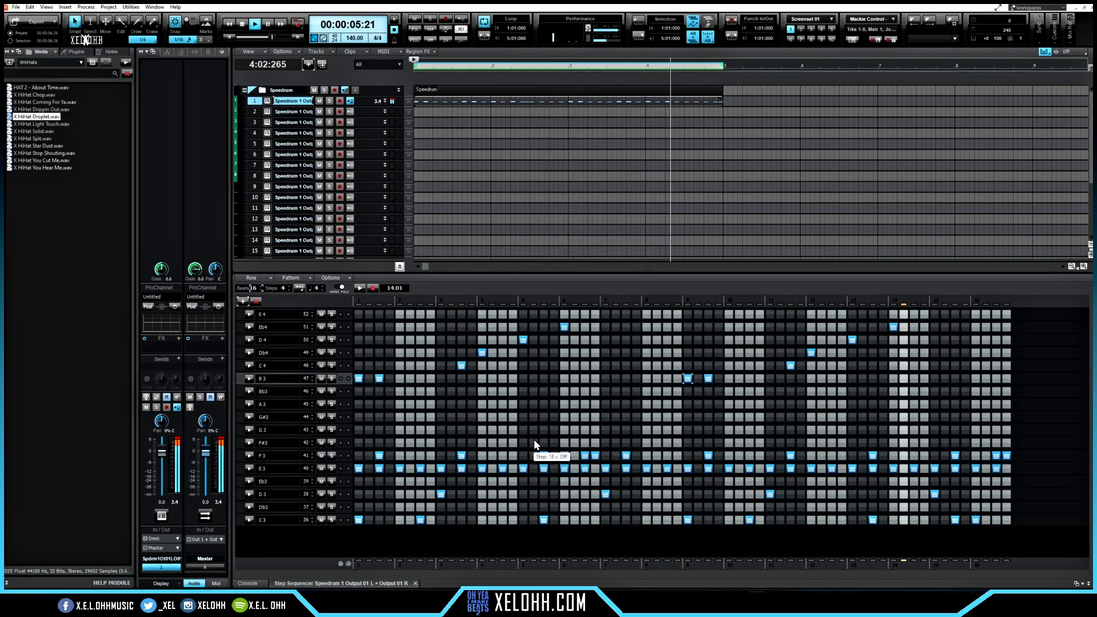
pyautogui.press('space')
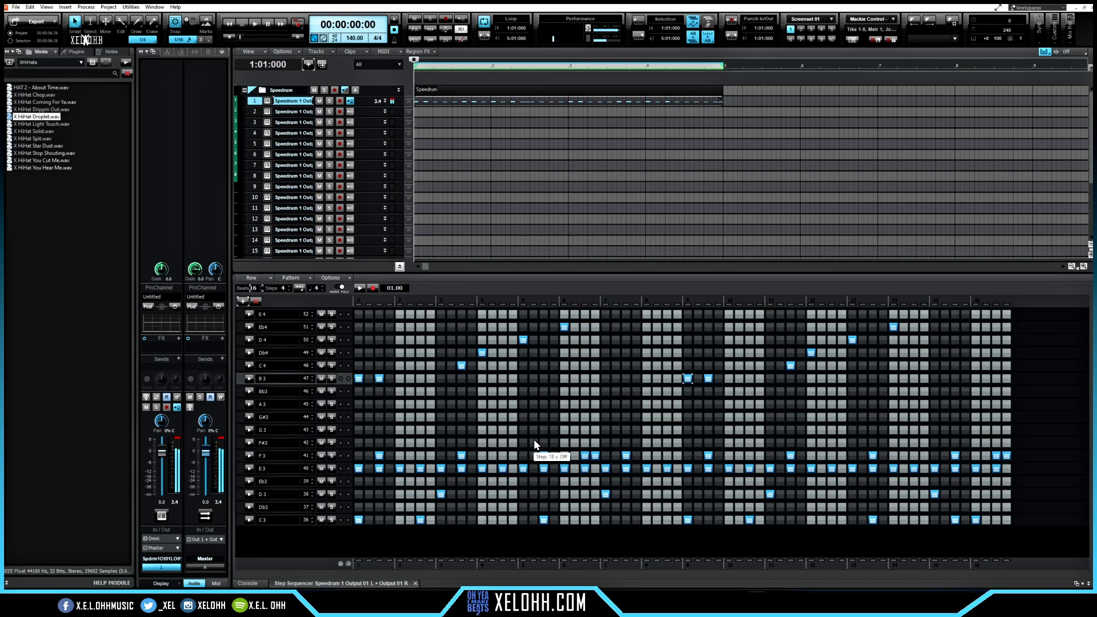